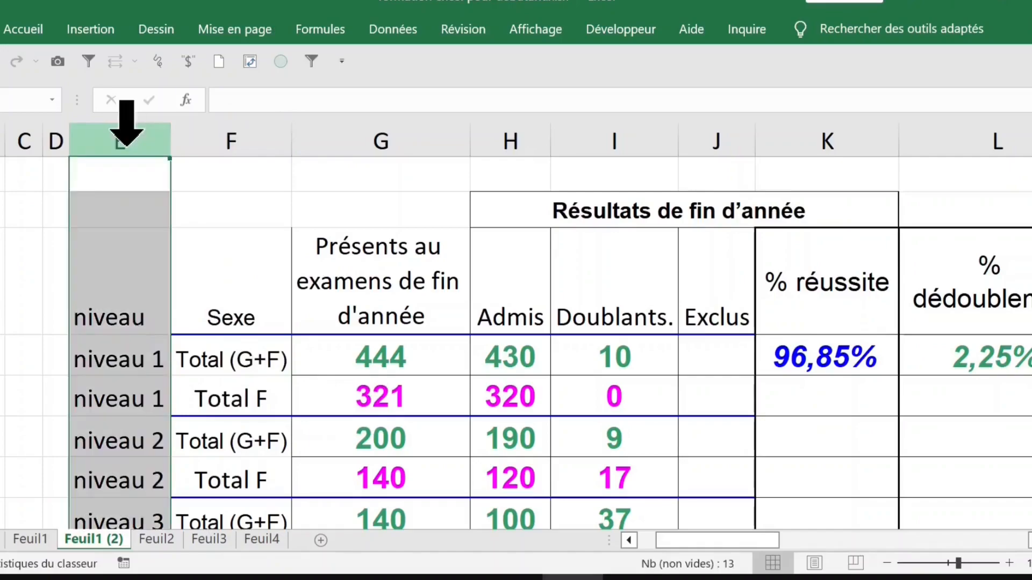
- Review the first niveau 1 row's values across the Présents, Admis, Doublants, Exclus and % réussite columns
click(127, 368)
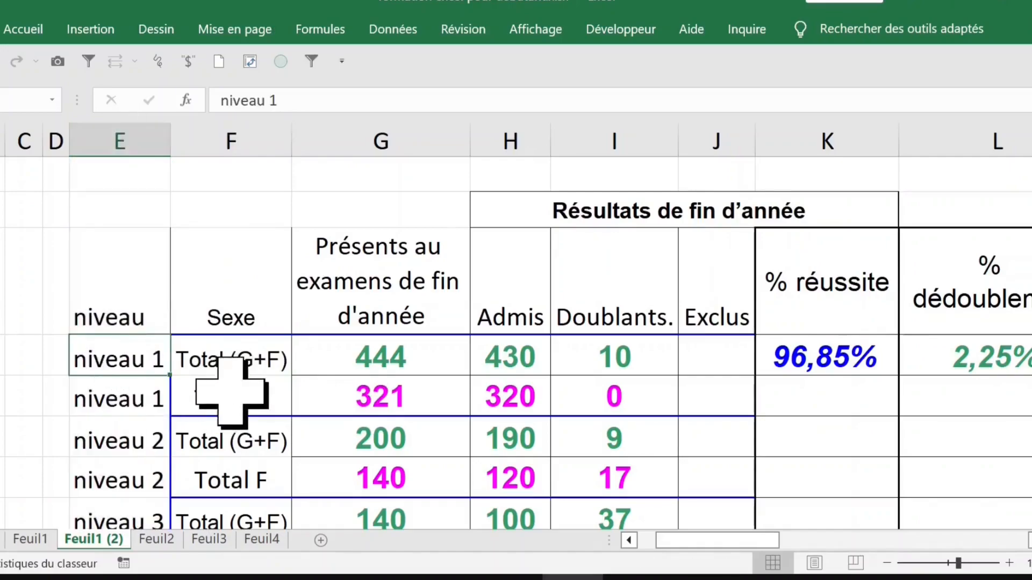
scroll(232, 390, down, 2)
scroll(231, 390, up, 2)
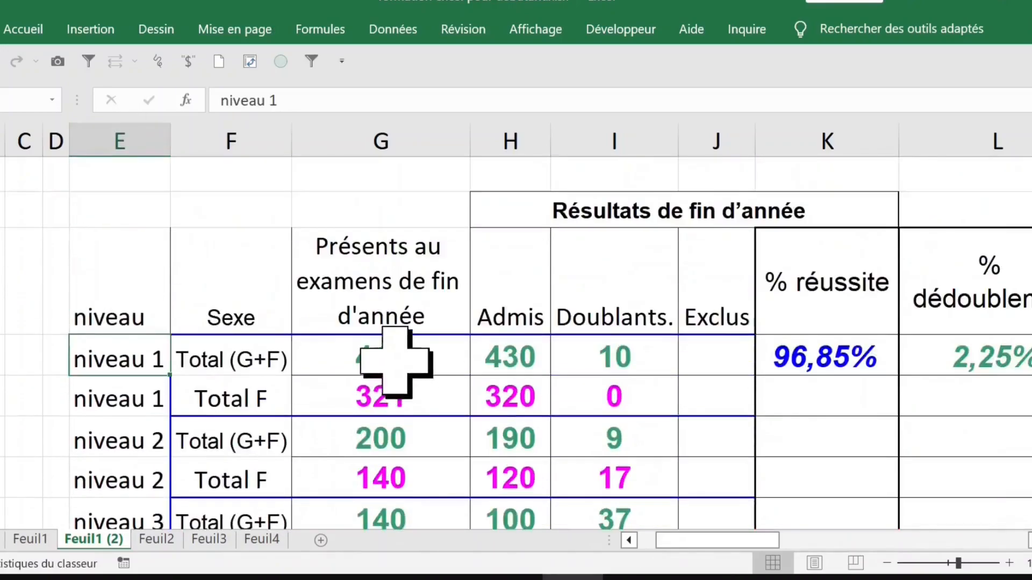
click(454, 361)
click(508, 359)
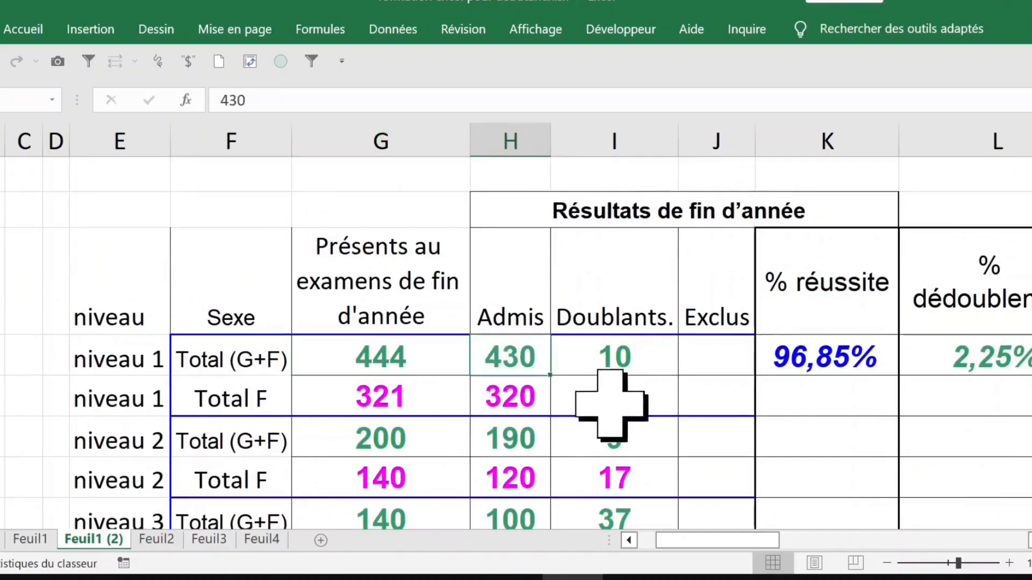
click(611, 359)
click(714, 359)
click(783, 357)
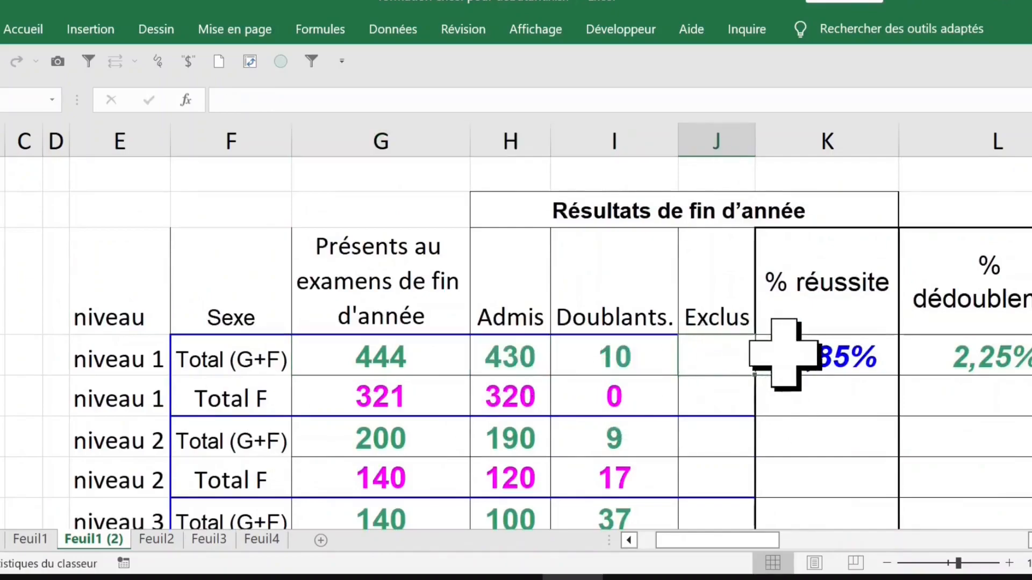
click(714, 358)
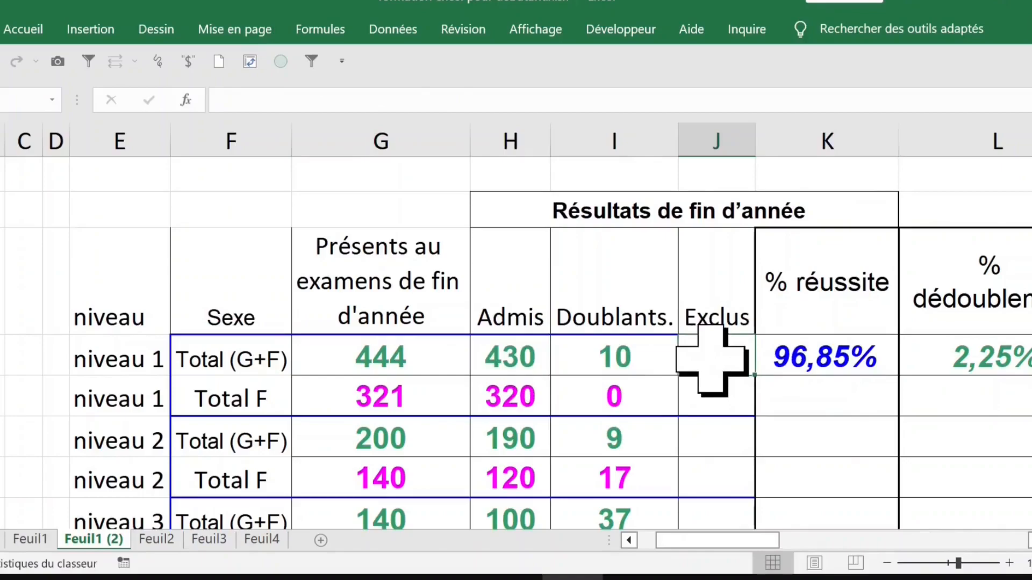
click(624, 355)
click(521, 354)
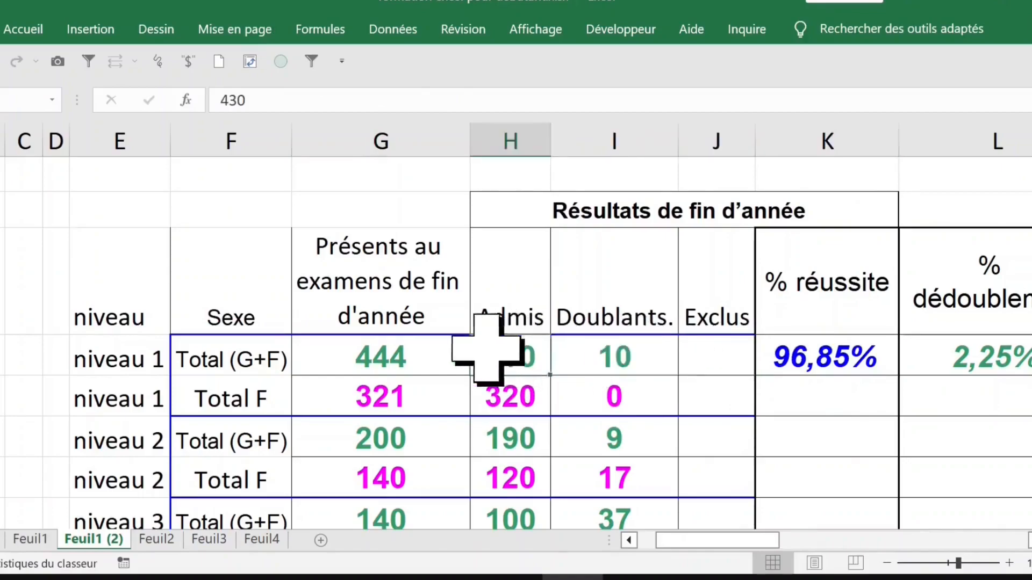
click(395, 352)
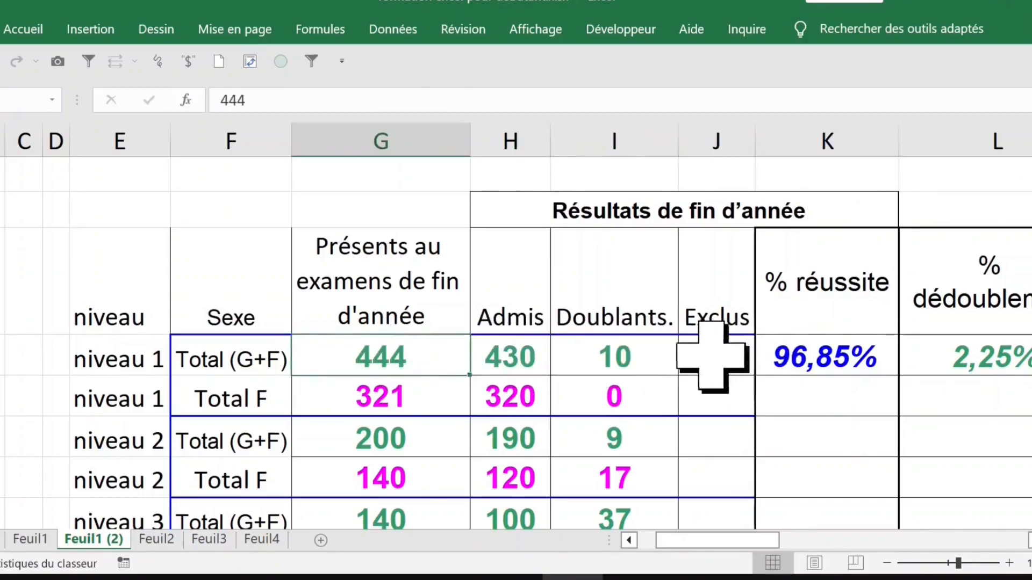
- Calculate the excluded students for niveau 1 Total (G+F) in J4 with the formula =G4-H4-I4
click(701, 352)
text(=)
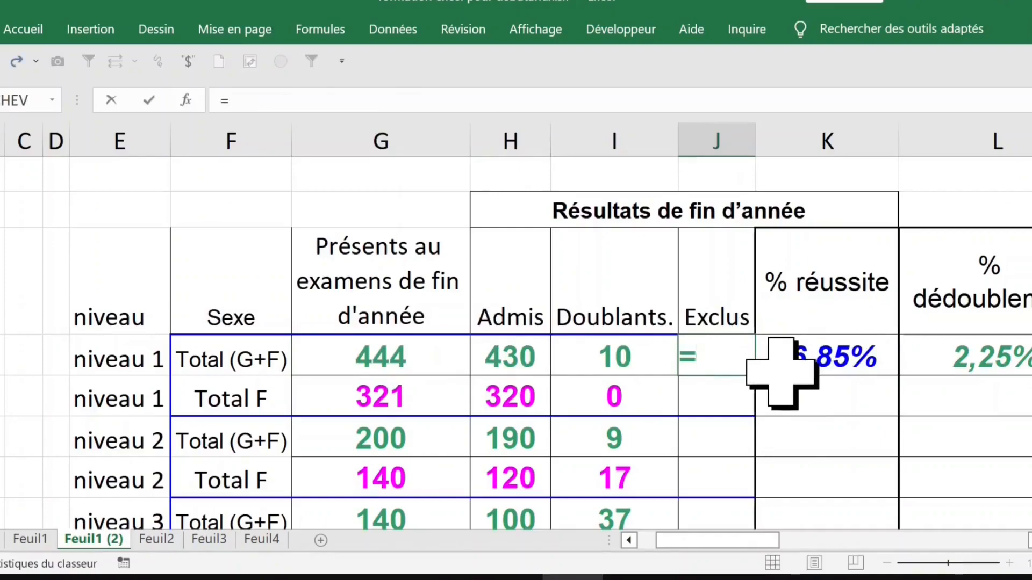
click(449, 360)
text(-)
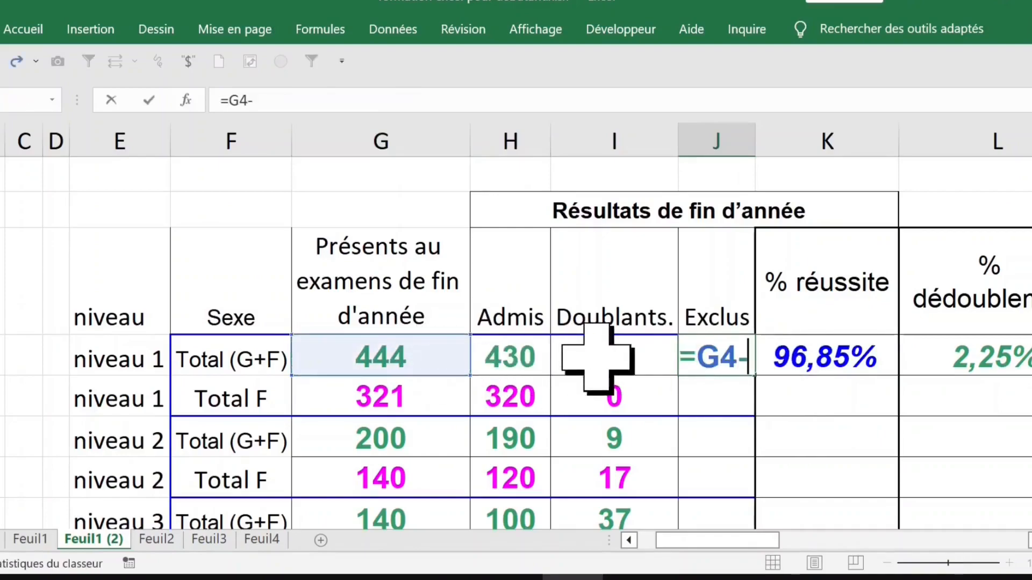
click(525, 356)
text(-)
click(596, 355)
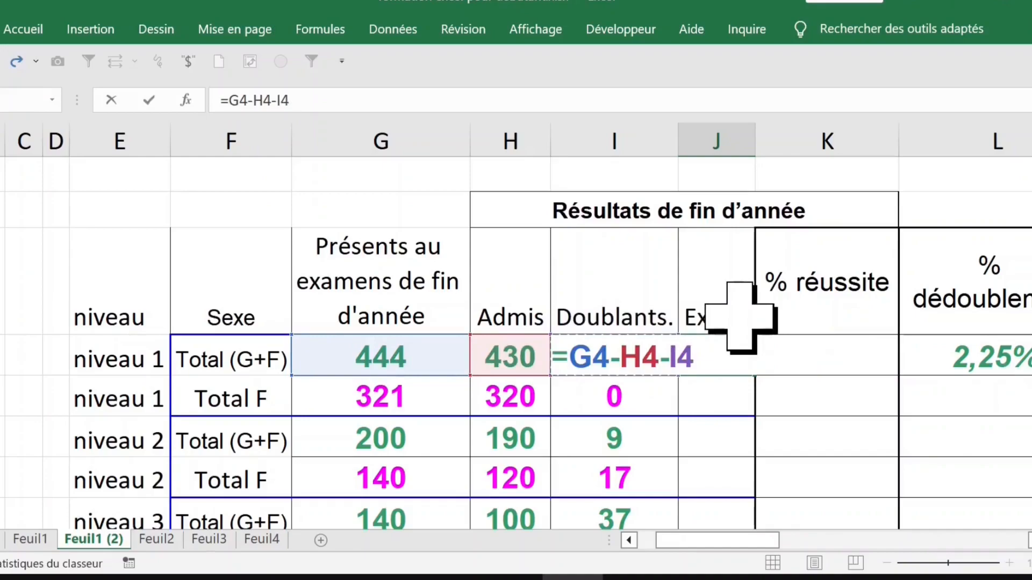
key(ctrl+Return)
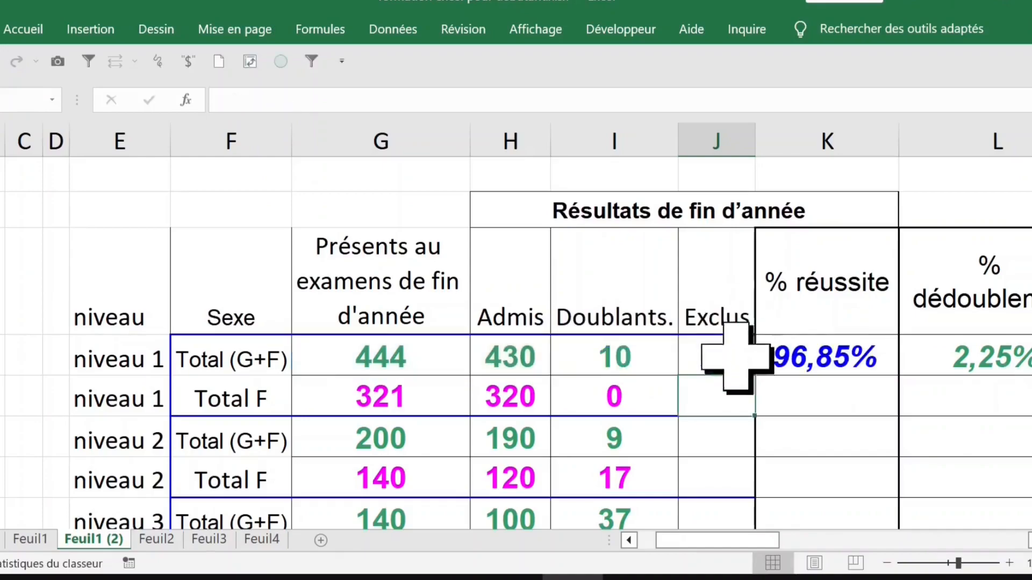
- Calculate the excluded students for niveau 1 Total F in J5 with the formula =G5-H5-I5
click(734, 395)
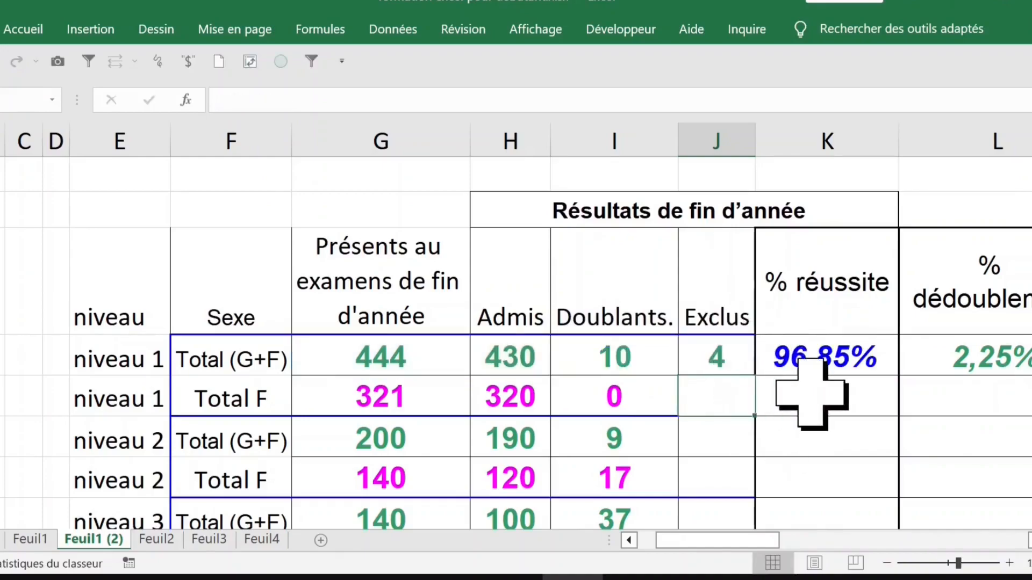
text(=)
click(408, 392)
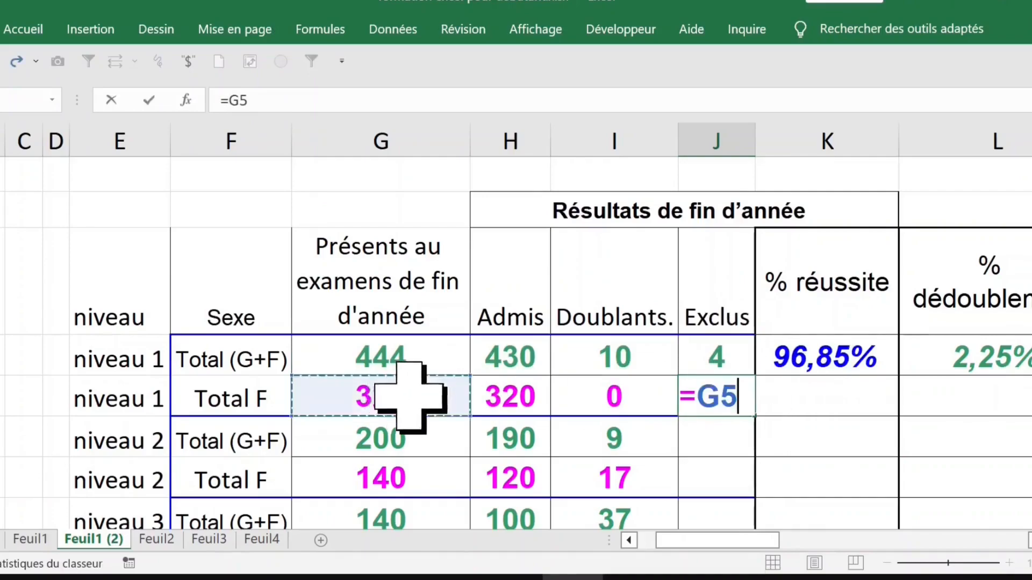
text(-)
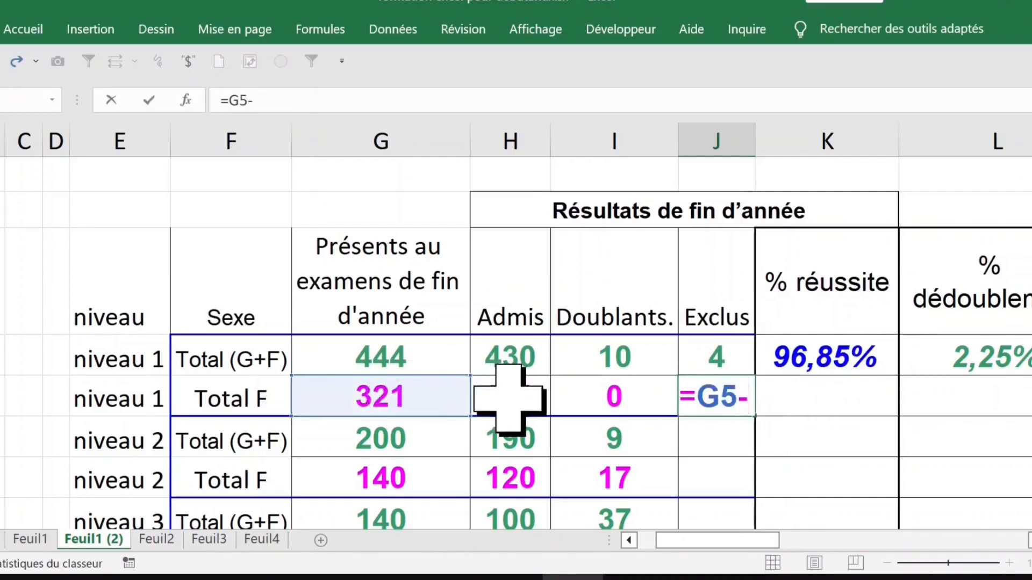
click(534, 397)
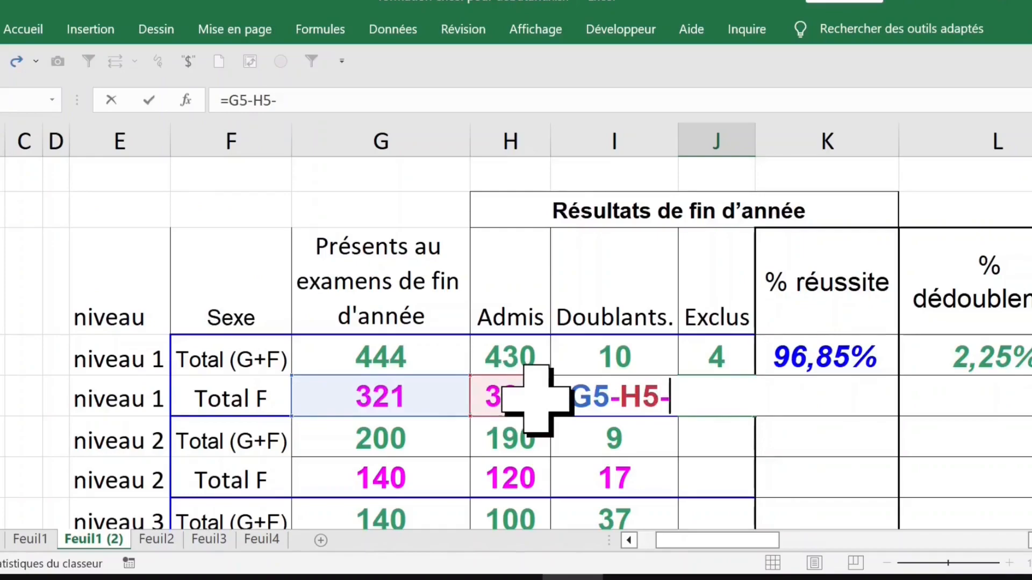
click(619, 397)
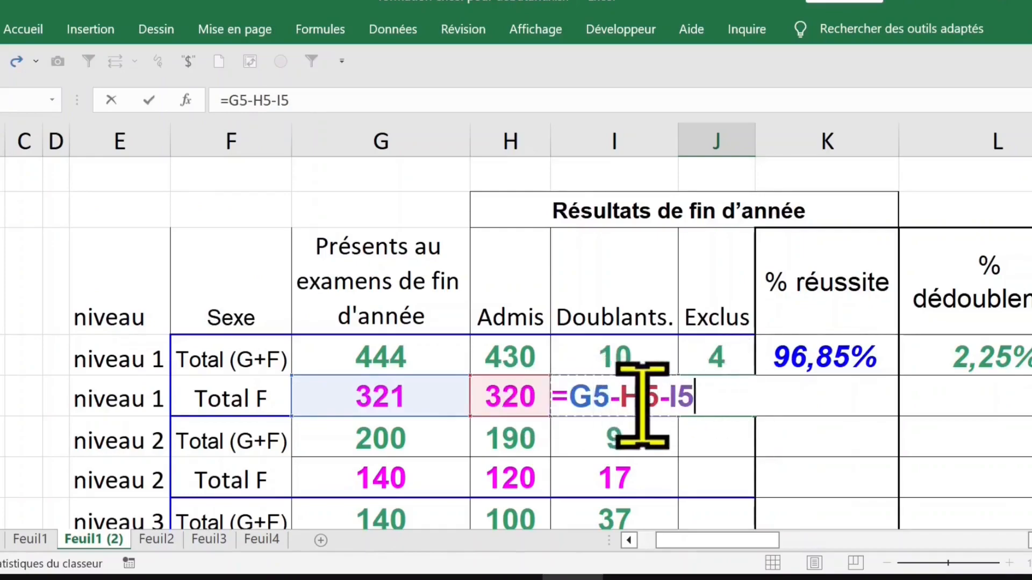
key(Return)
click(693, 398)
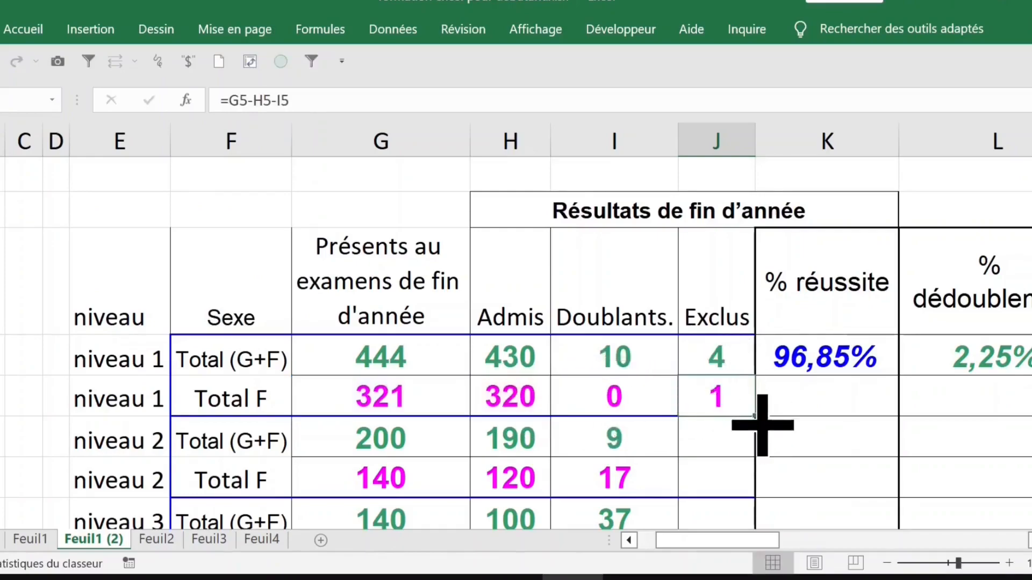
- Try to autofill the Exclus formula from J4 down to J7, and undo the fill
click(744, 367)
drag(754, 376, 760, 495)
click(732, 410)
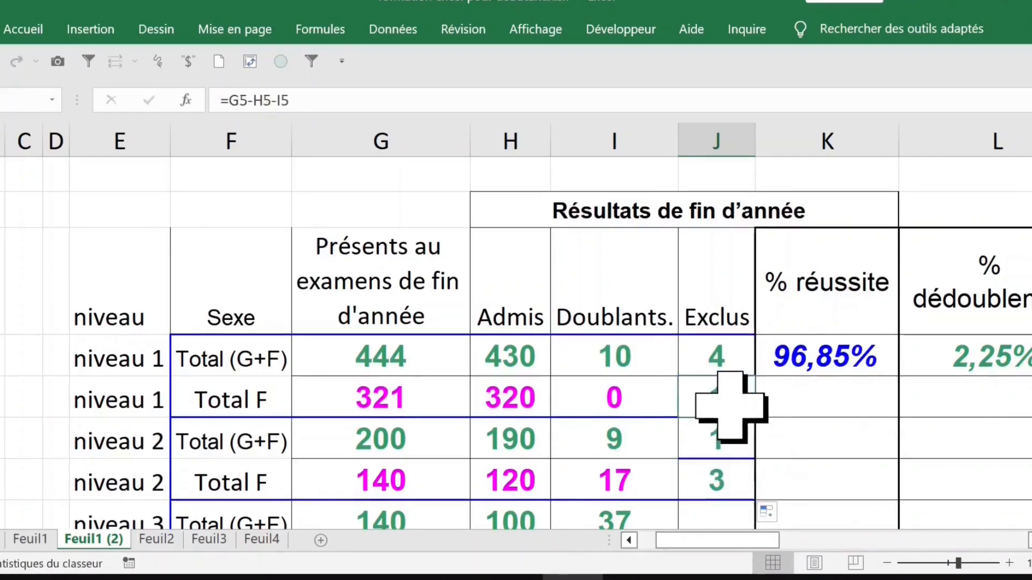
key(ctrl+z)
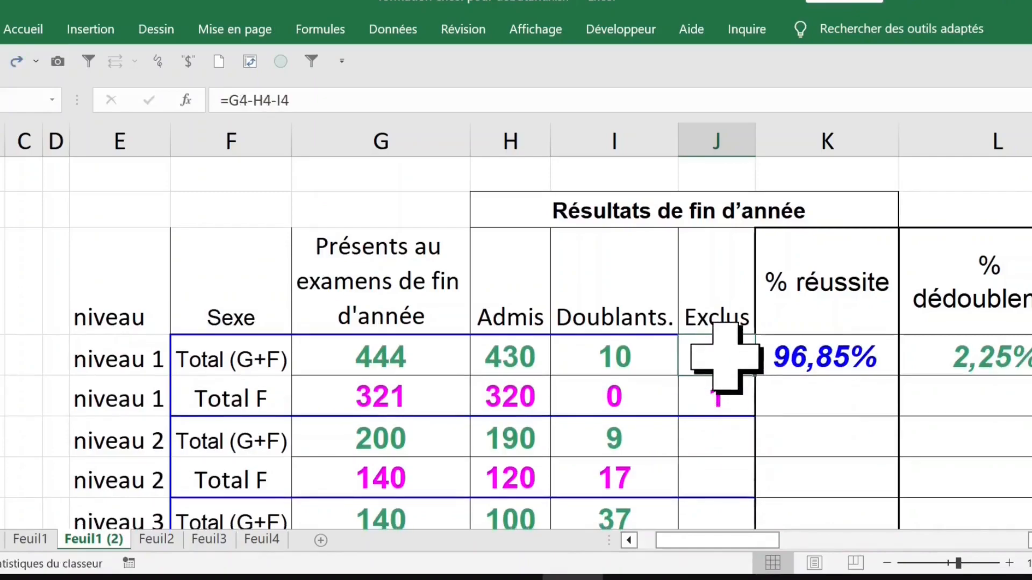
- Copy J4 and paste only its formula (Collage spécial, Formules) into the rest of the Exclus column, J5:J17
right_click(723, 357)
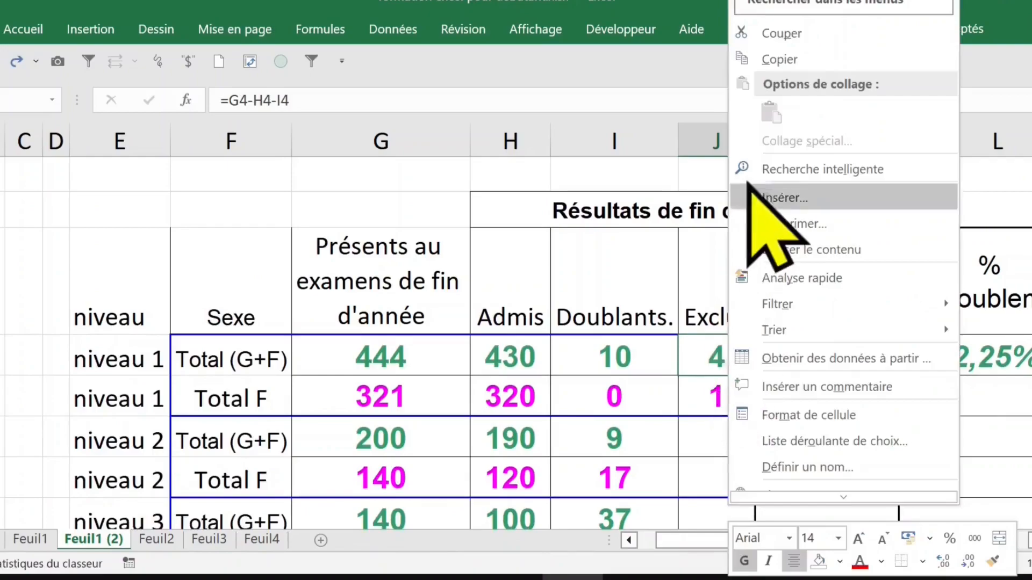
click(780, 60)
scroll(732, 219, down, 1)
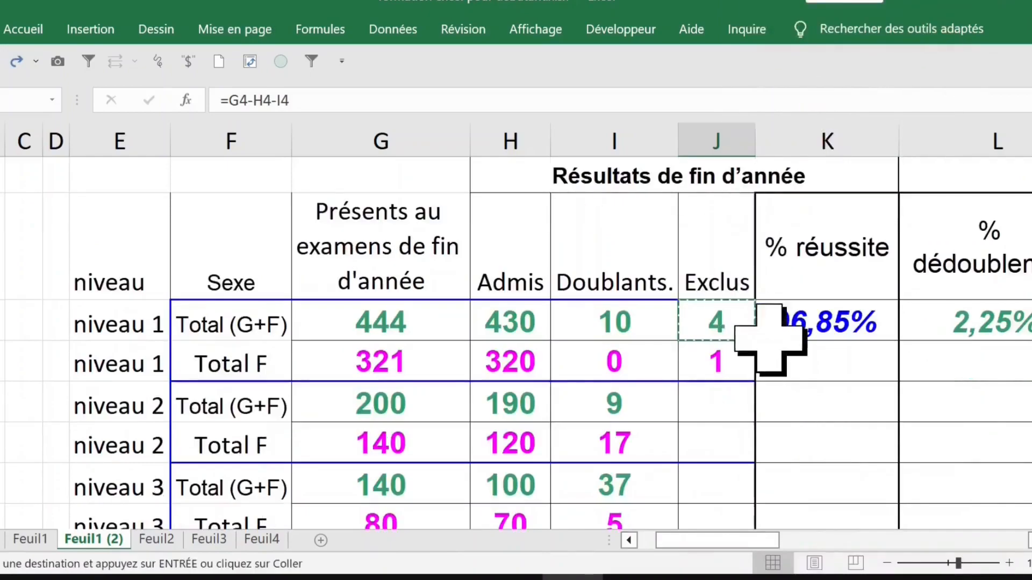
scroll(752, 339, down, 2)
drag(726, 226, 720, 460)
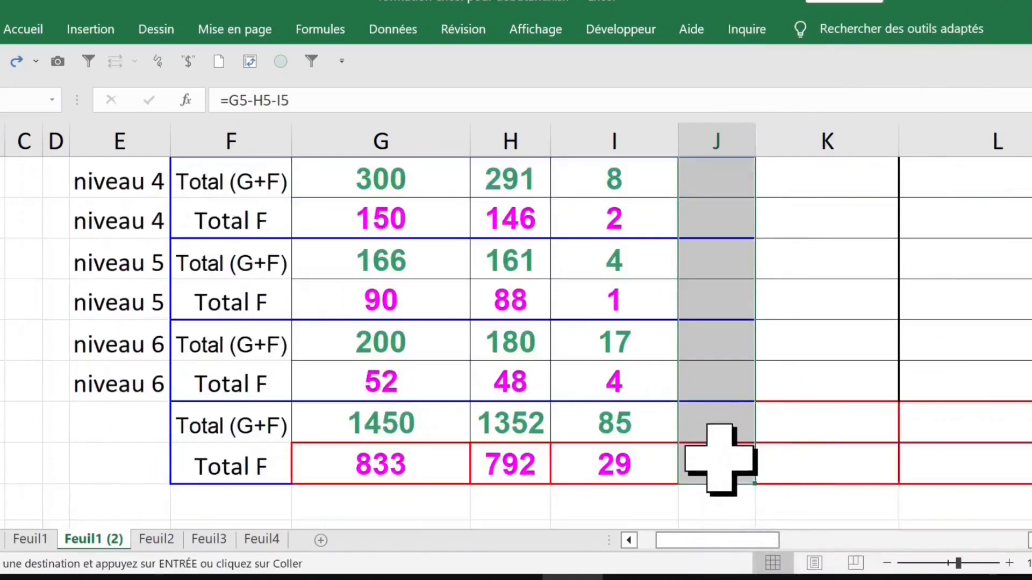
click(32, 33)
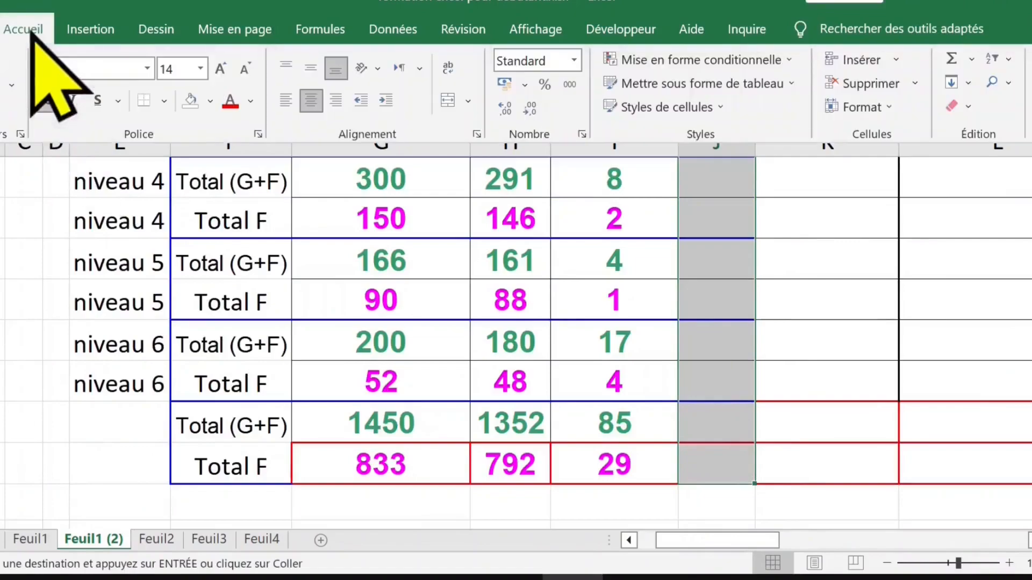
click(11, 85)
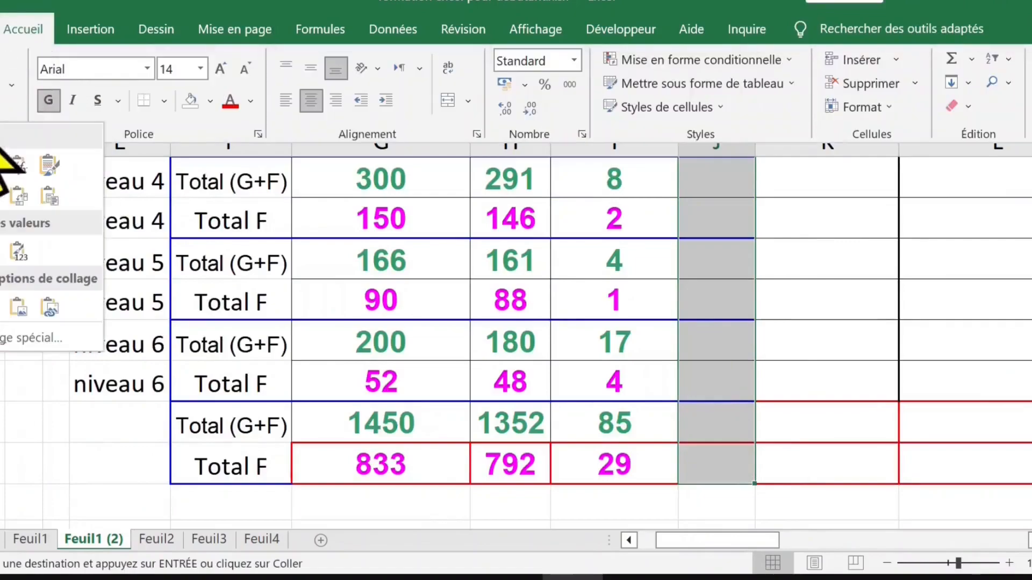
click(45, 339)
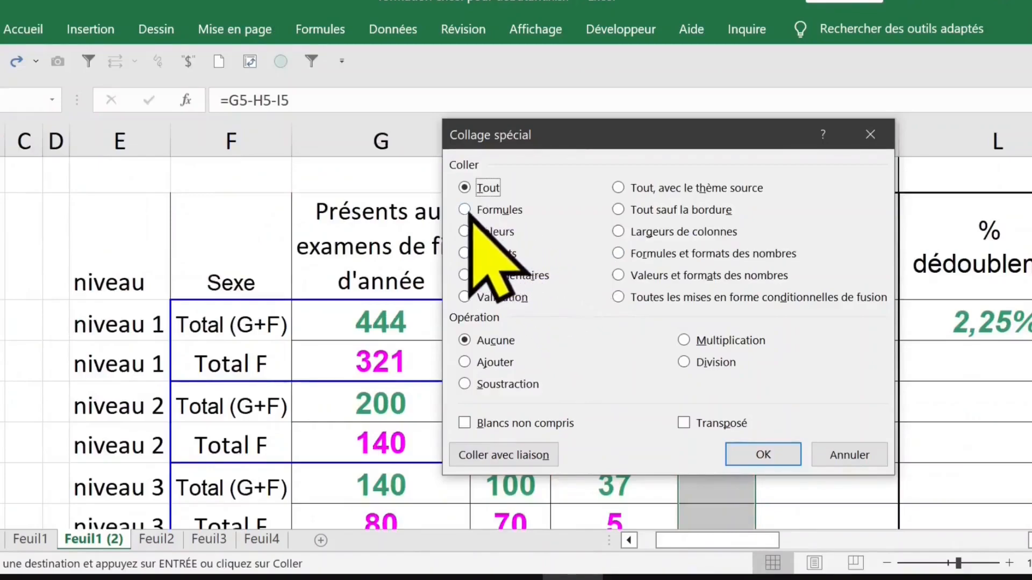
click(468, 212)
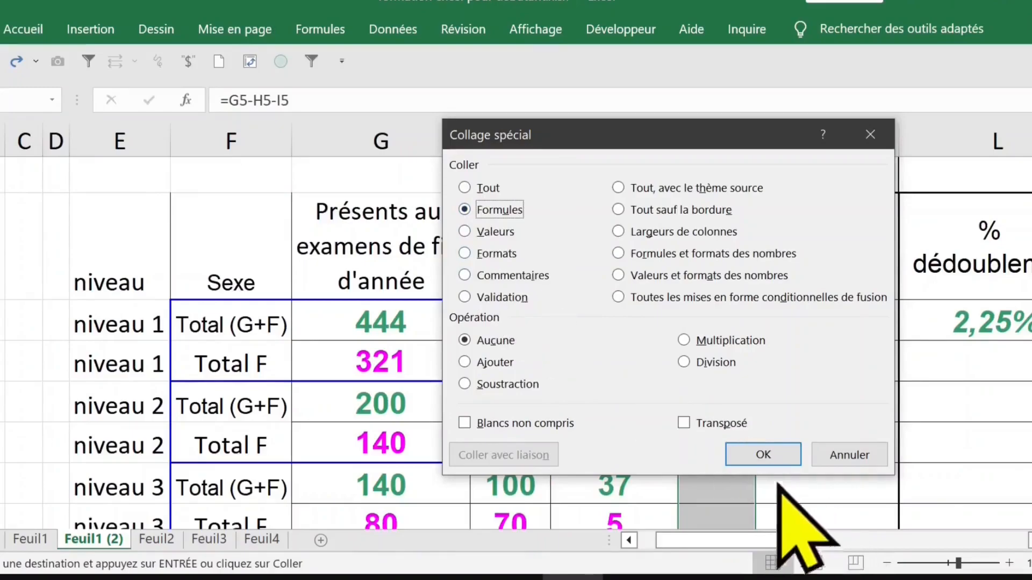
click(769, 456)
scroll(839, 419, down, 2)
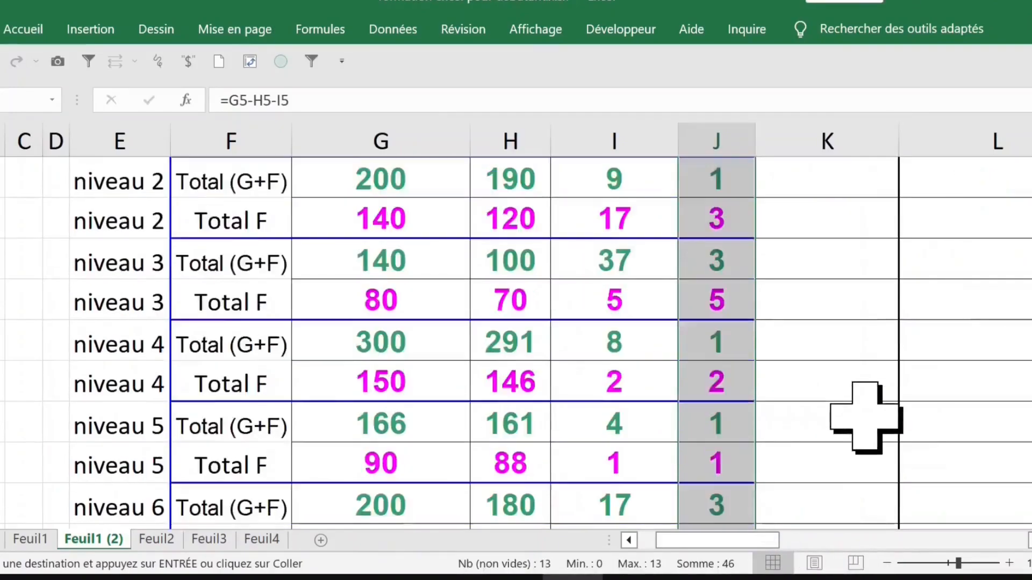
scroll(865, 418, down, 2)
scroll(866, 418, up, 3)
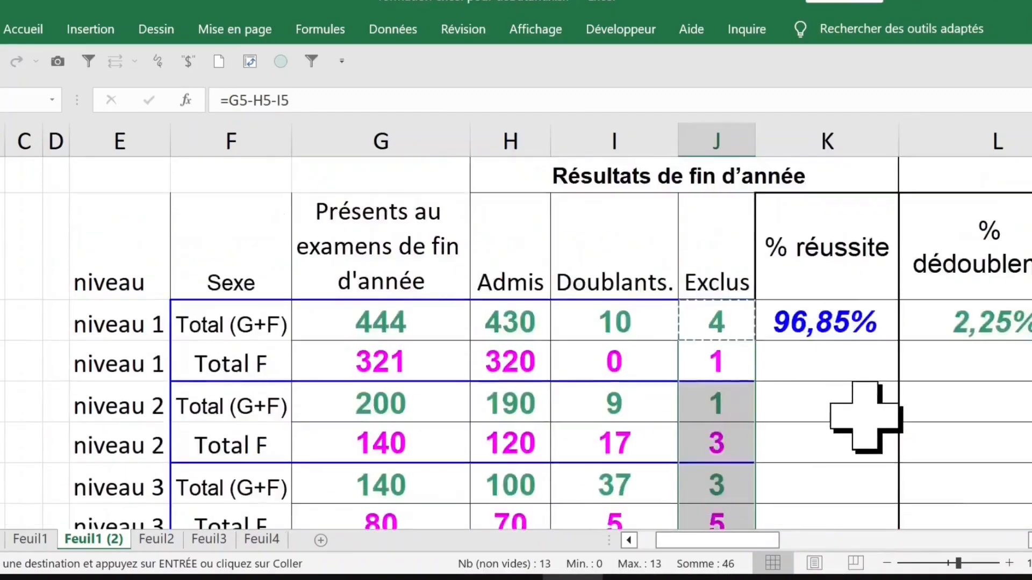
- Inspect the % réussite formula in K4 and its referenced cells, leaving the formula unedited
scroll(865, 417, up, 1)
click(851, 356)
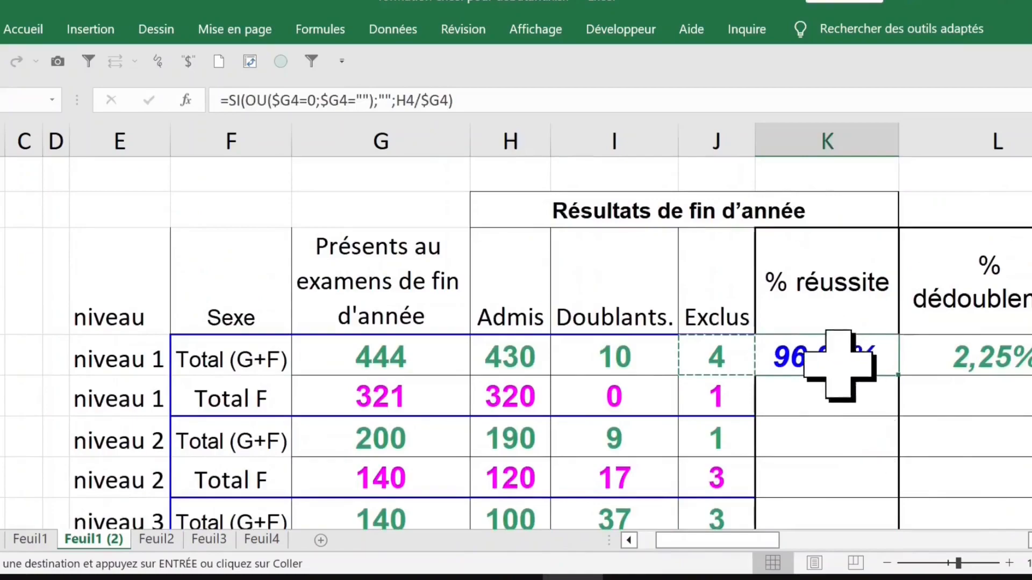
double_click(873, 358)
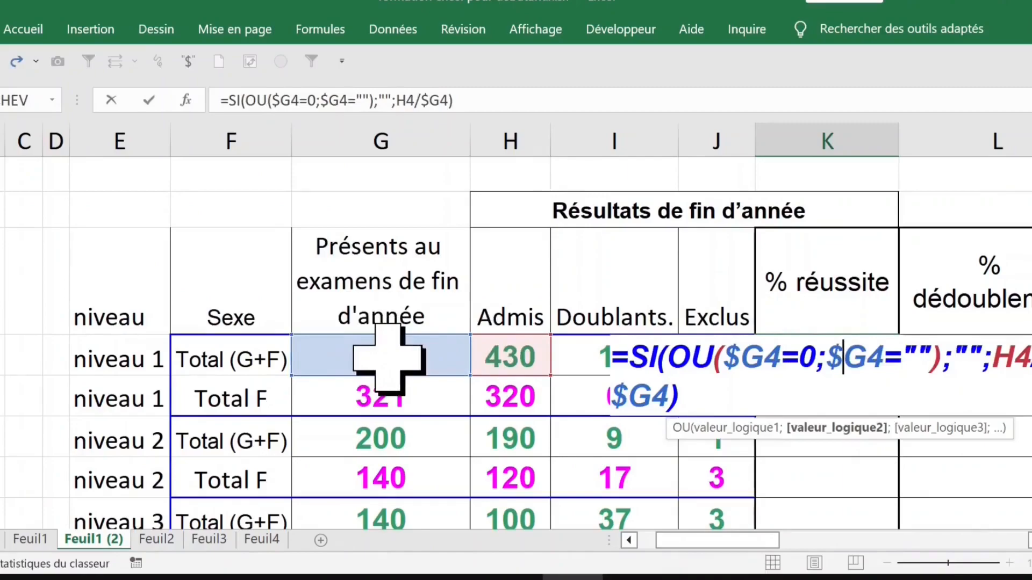
key(Escape)
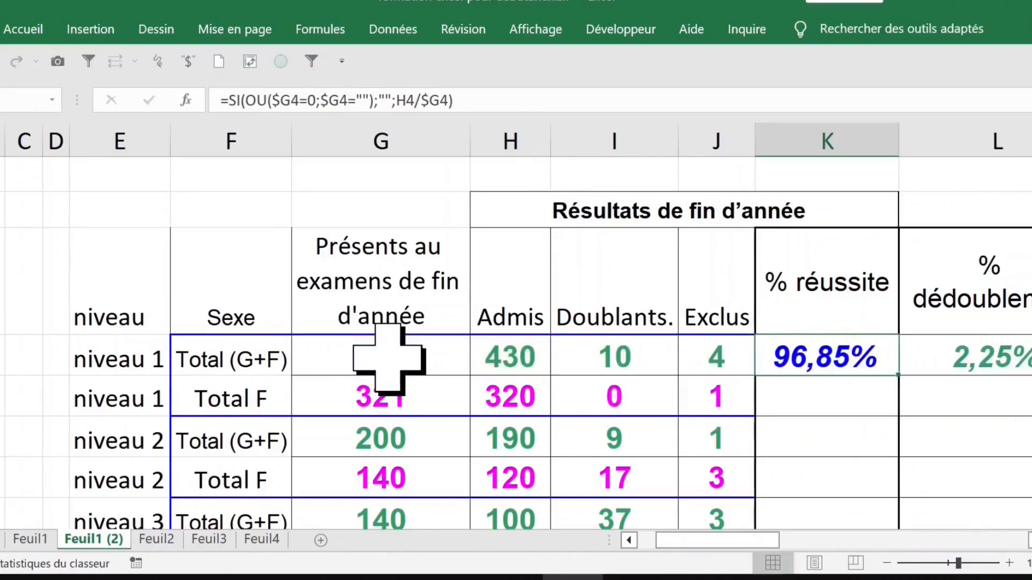
- Test the % réussite formula in K4 by clearing G4 and by setting G4 to 0
click(388, 357)
key(Delete)
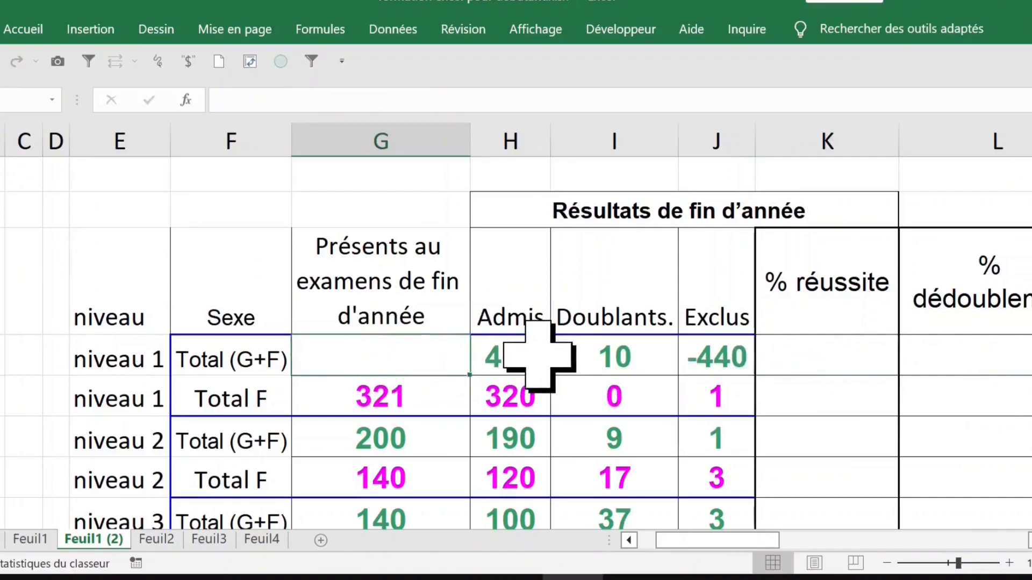
click(823, 356)
click(425, 359)
text(0)
key(ctrl+Return)
- Set the exam attendance in G4 to 2000 and check the % réussite cell K4
text(2)
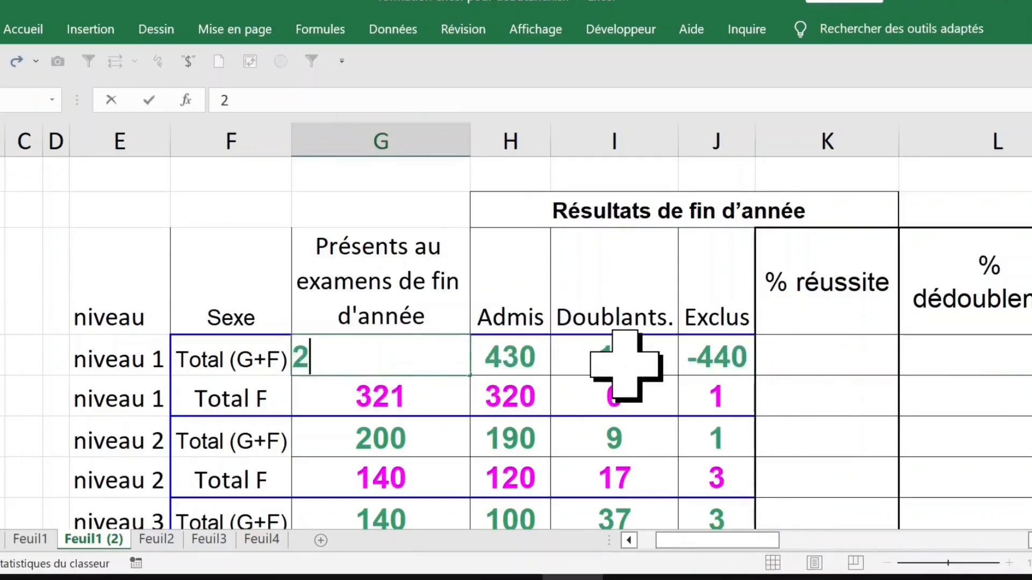
text(000)
key(Return)
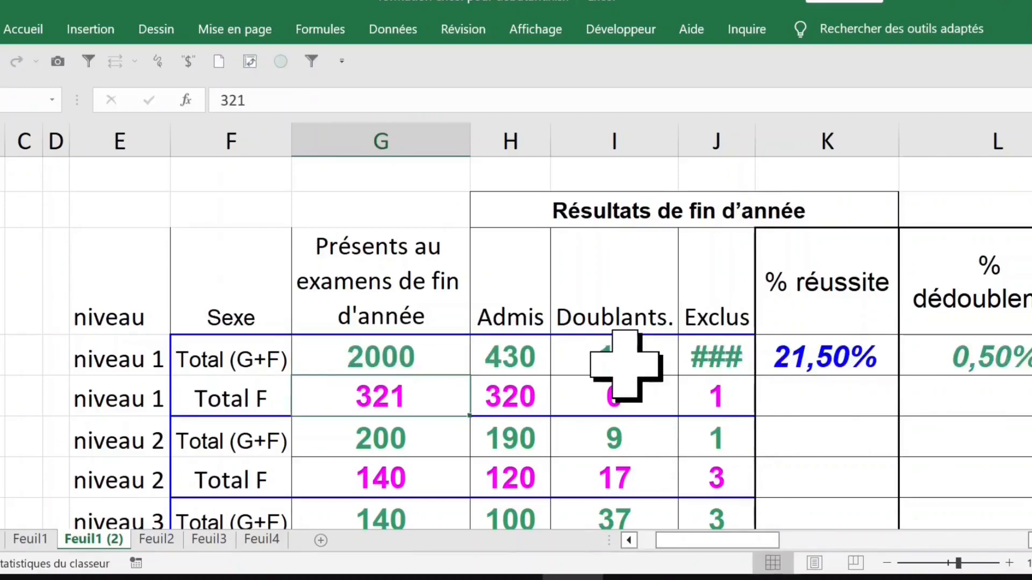
click(858, 359)
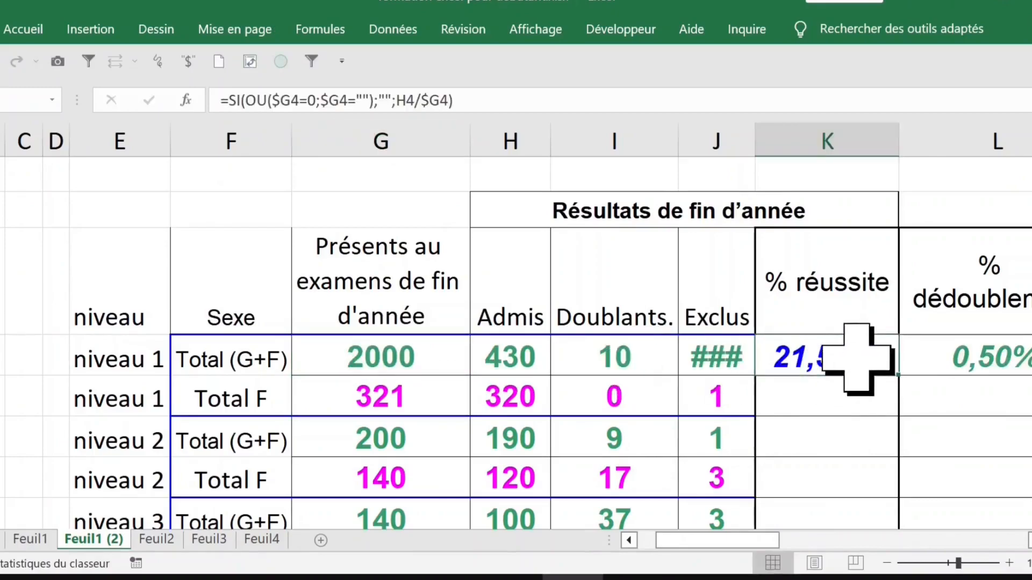
- Undo the test changes made to the niveau 1 exam attendance in G4
click(449, 360)
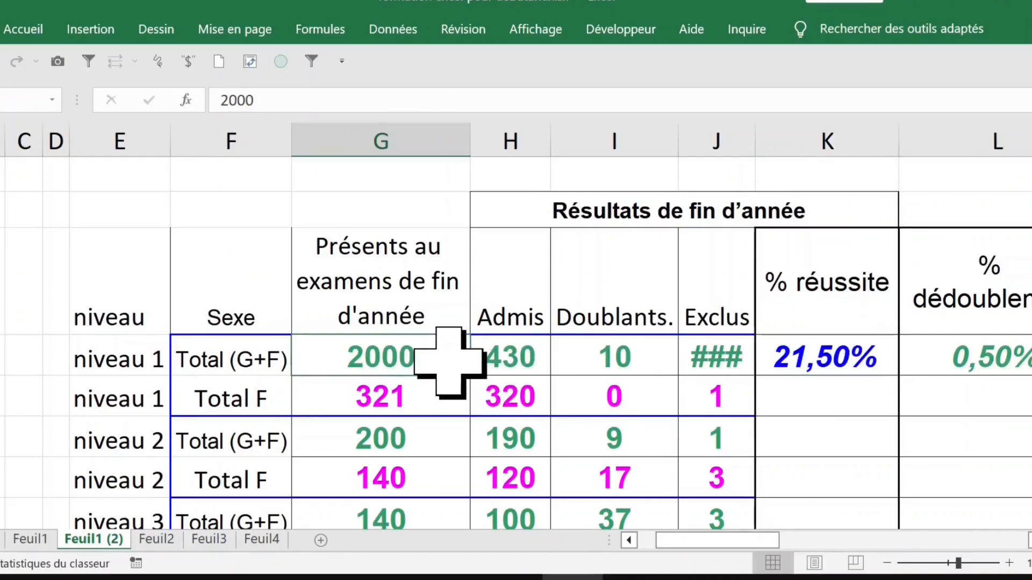
key(ctrl+z)
key(ctrl+z)
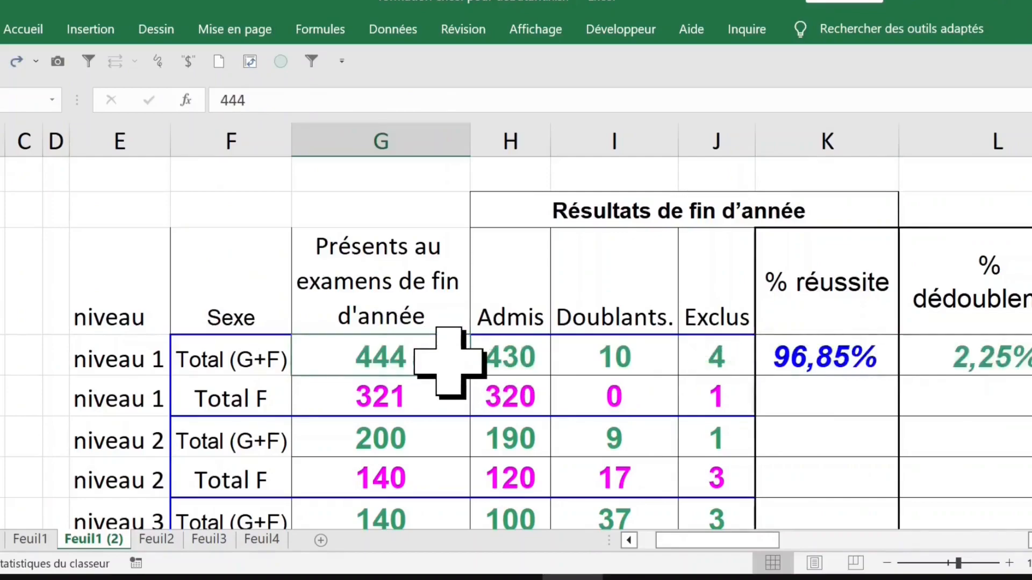
- Rewrite the % réussite formula in K4 as =SI(OU(G4=0;G4="");"";H4/G4), using relative references
click(824, 359)
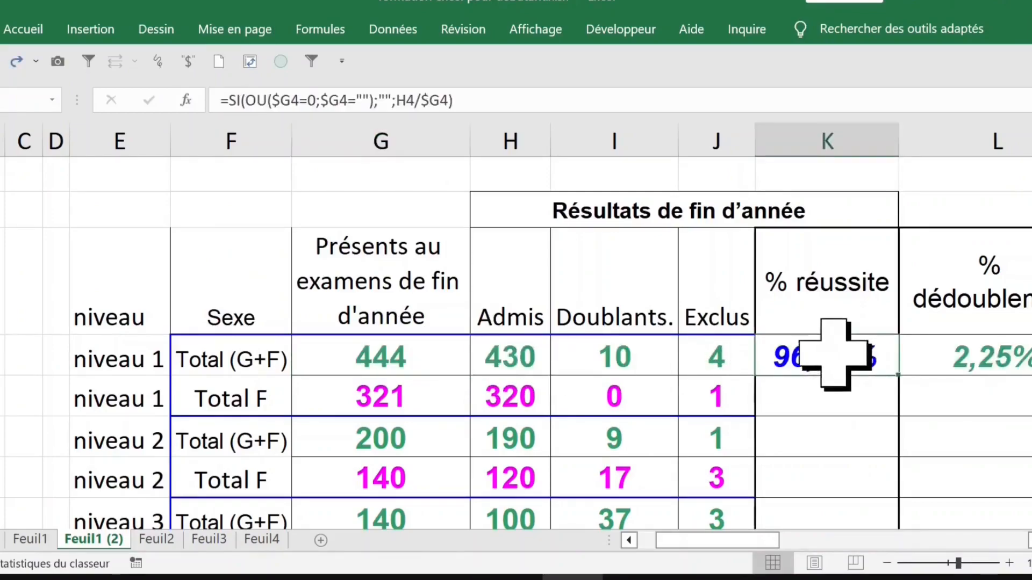
click(225, 101)
drag(225, 101, 674, 104)
text(si)
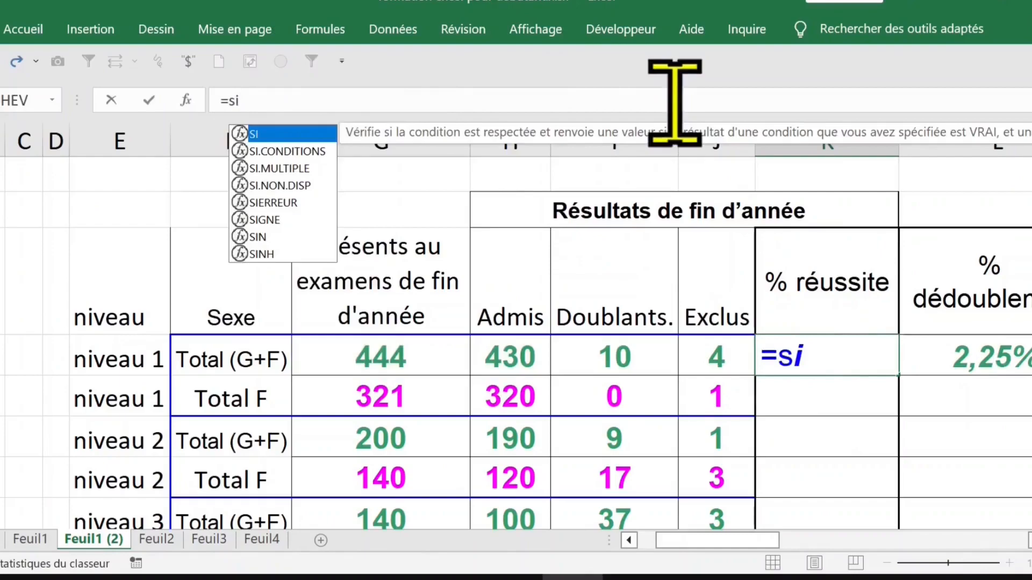
key(Tab)
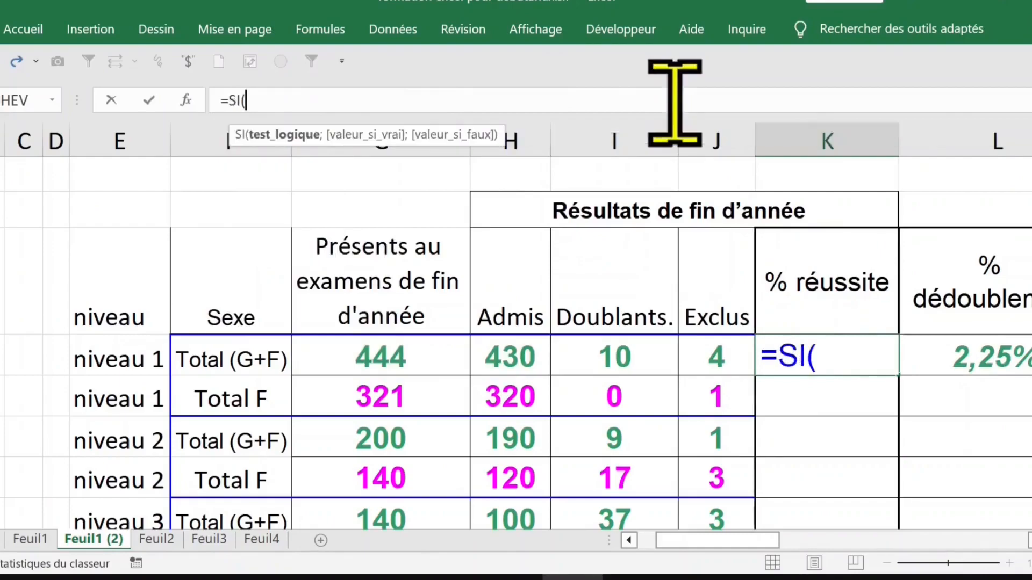
text(ou)
key(Tab)
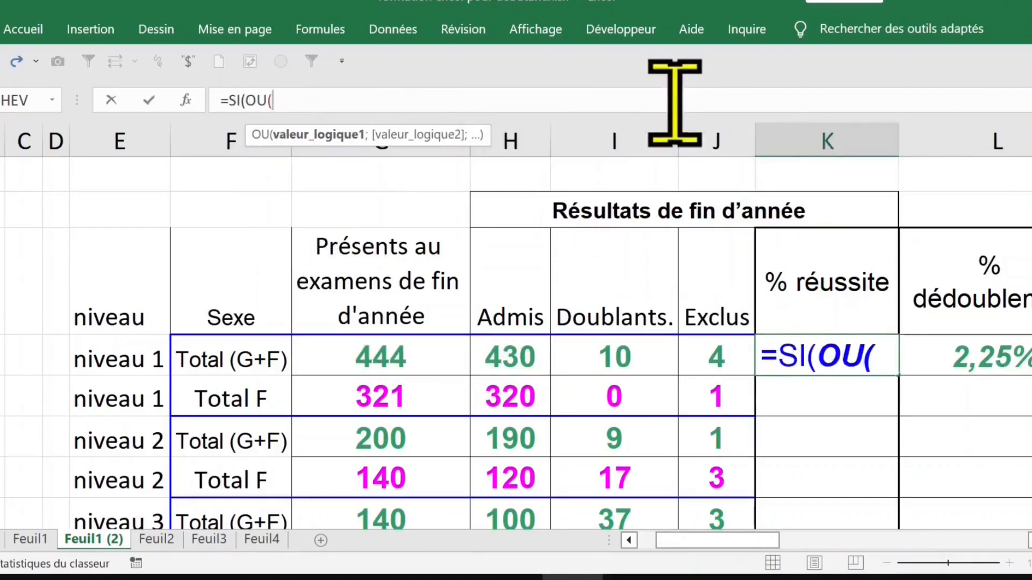
click(435, 352)
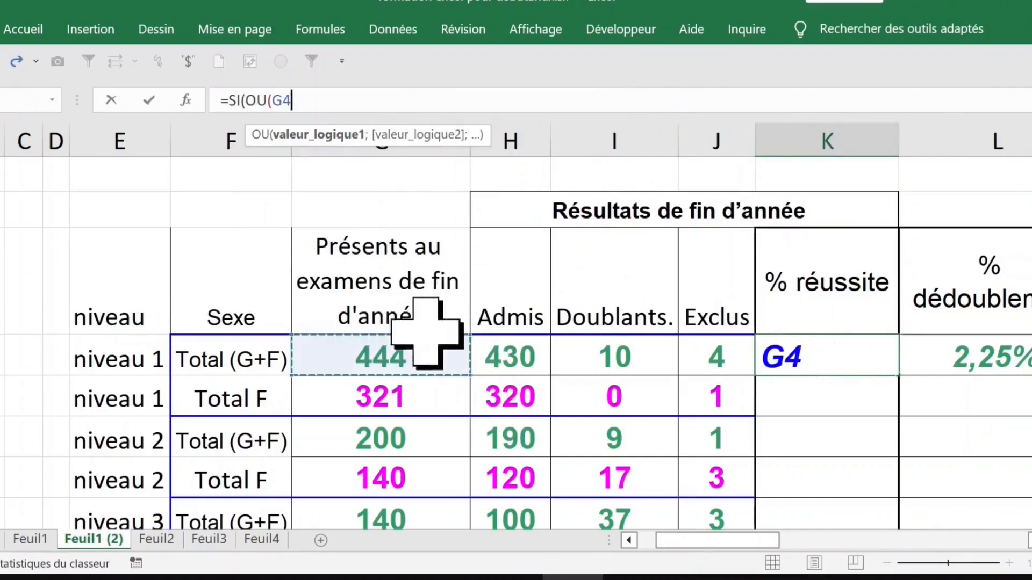
text(=0;)
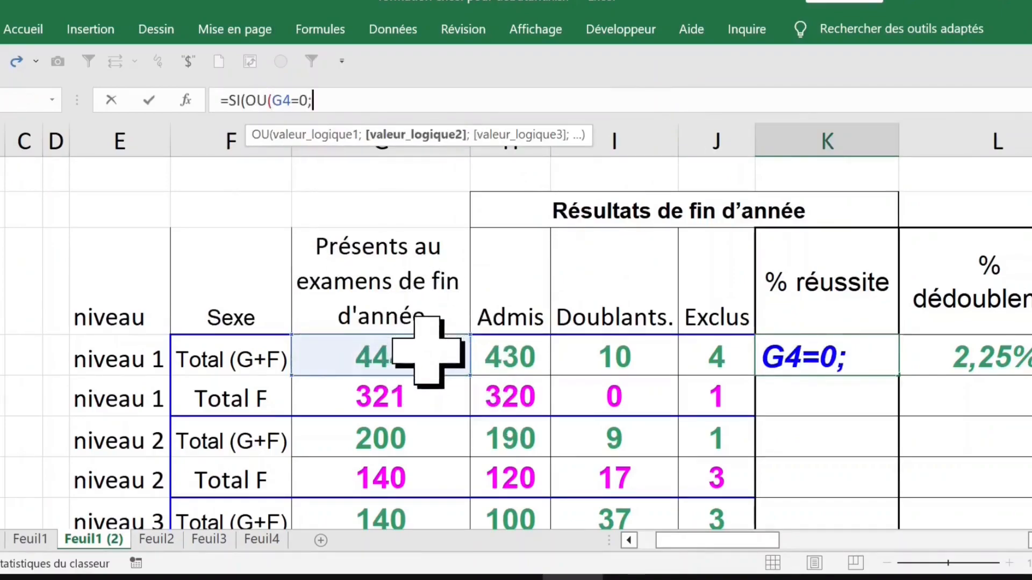
text(g)
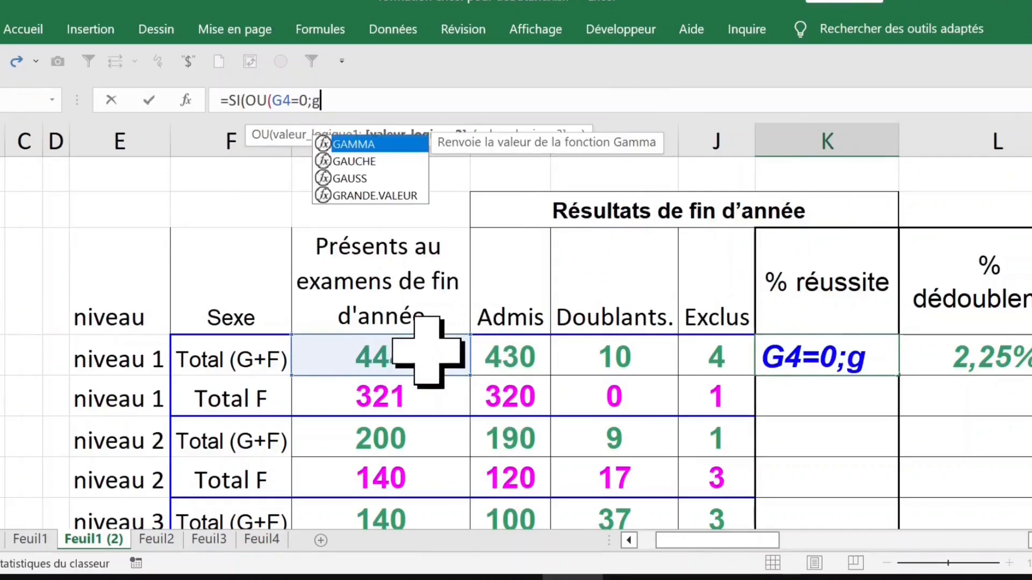
text(4=)
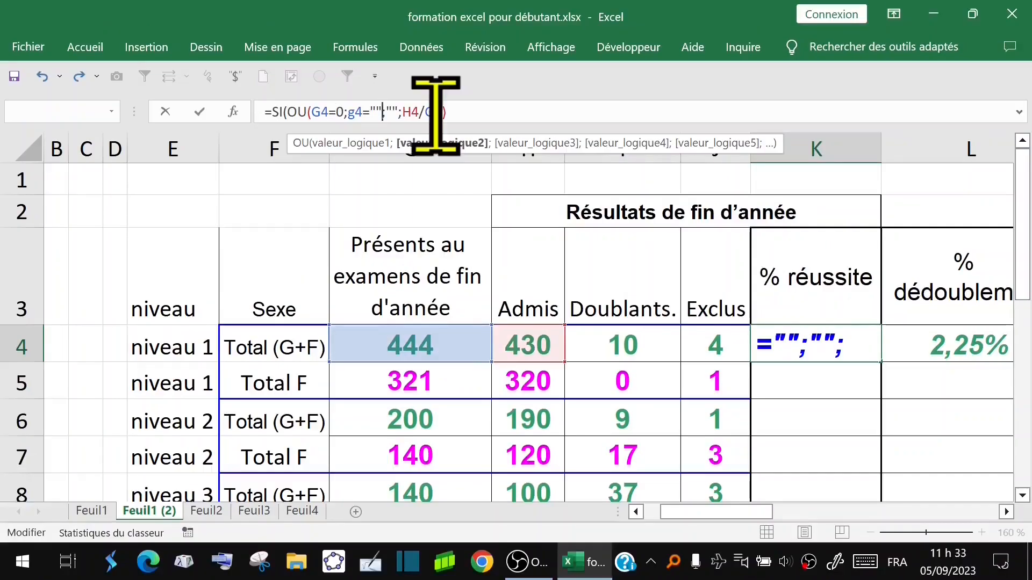
text();"";H4/G4)
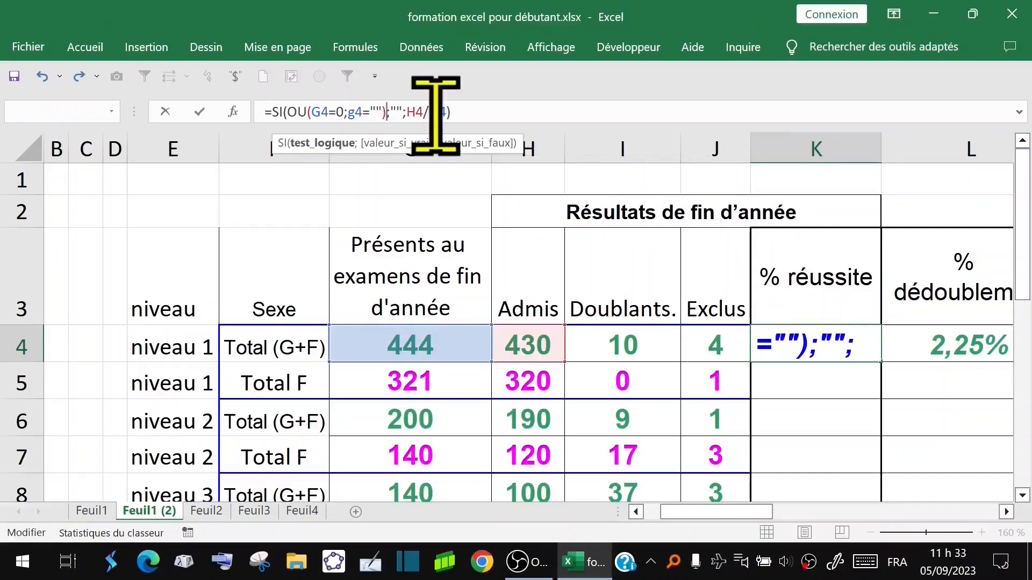
click(504, 110)
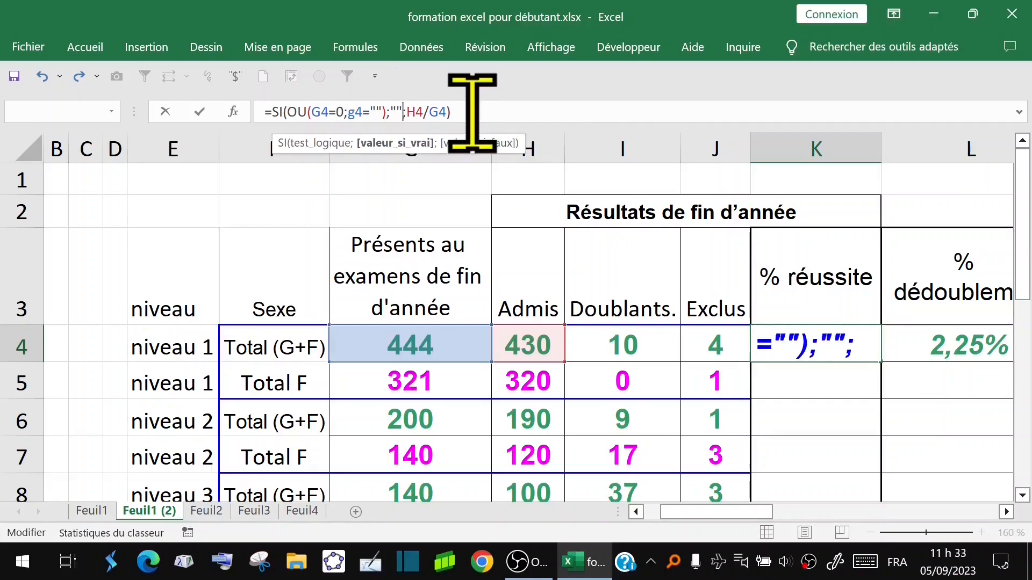
key(Return)
- Apply the Pourcentage number format to the % réussite cell K4
click(824, 346)
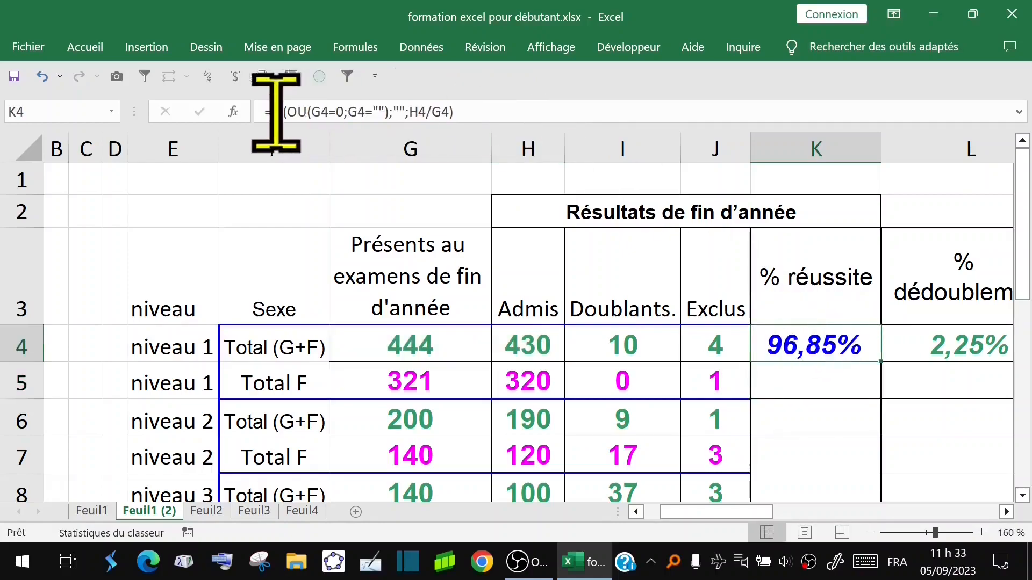
click(103, 54)
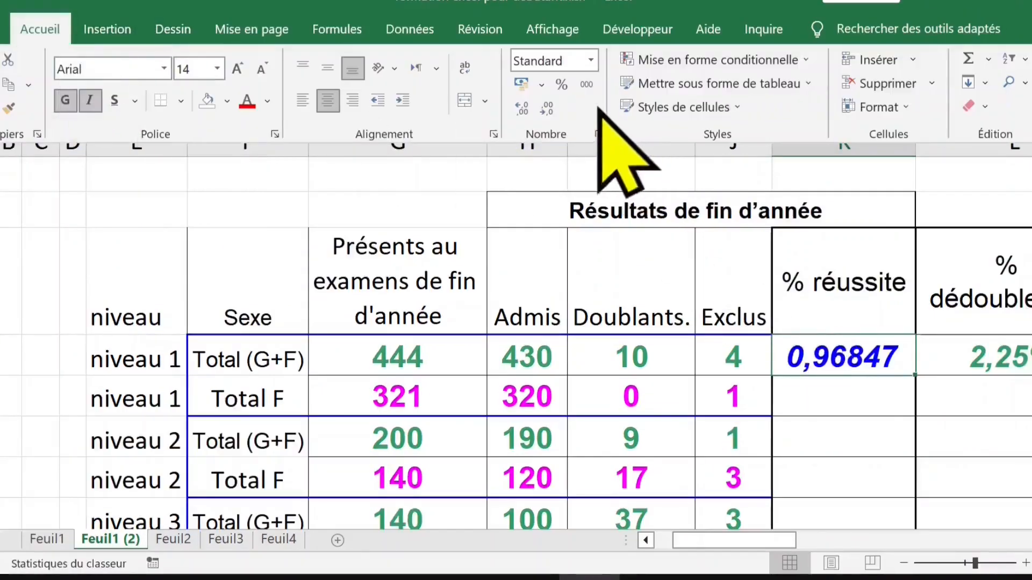
click(562, 84)
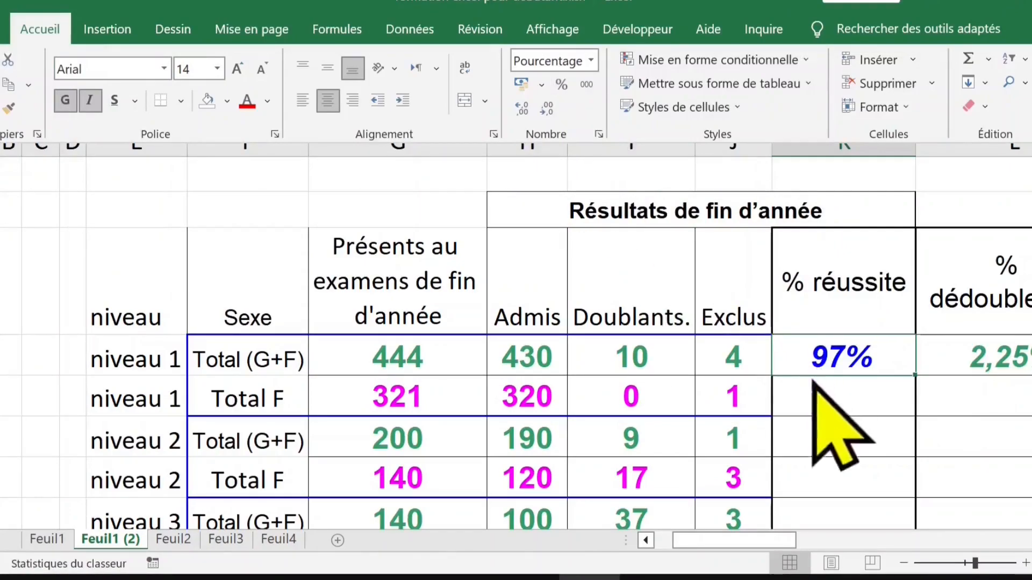
click(854, 366)
- Inspect the % dédoublement formula in L4 and its referenced cells, leaving the formula unedited
click(997, 355)
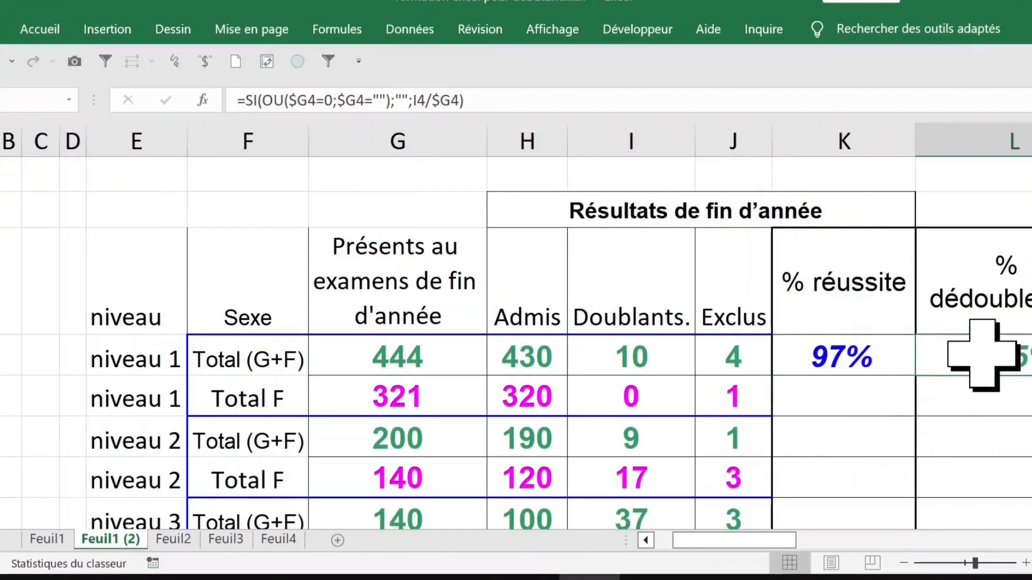
double_click(997, 355)
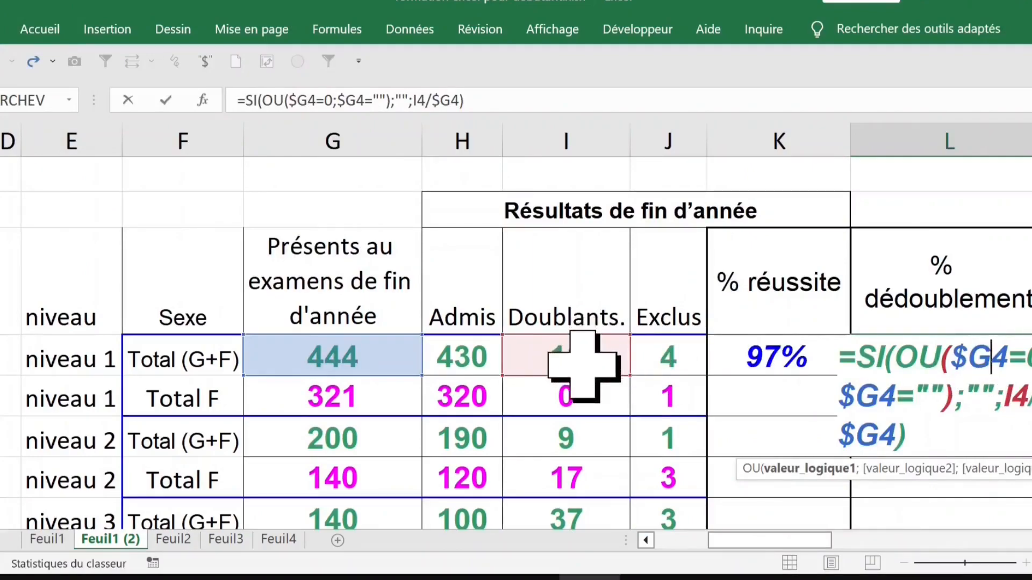
key(Escape)
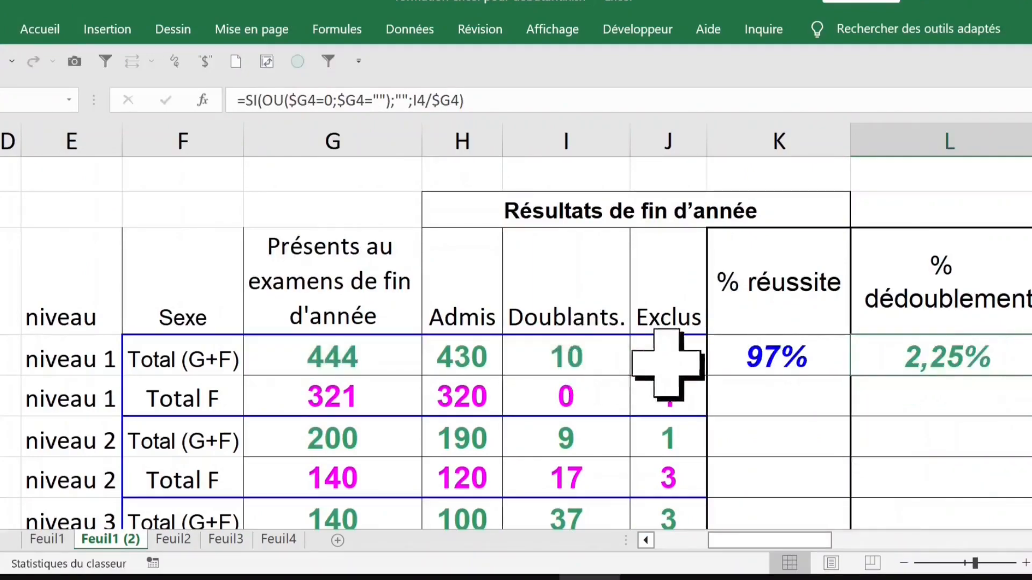
- Try to fill the K4 formula across into L4 and inspect the copied formula
click(809, 357)
drag(849, 375, 979, 371)
click(939, 364)
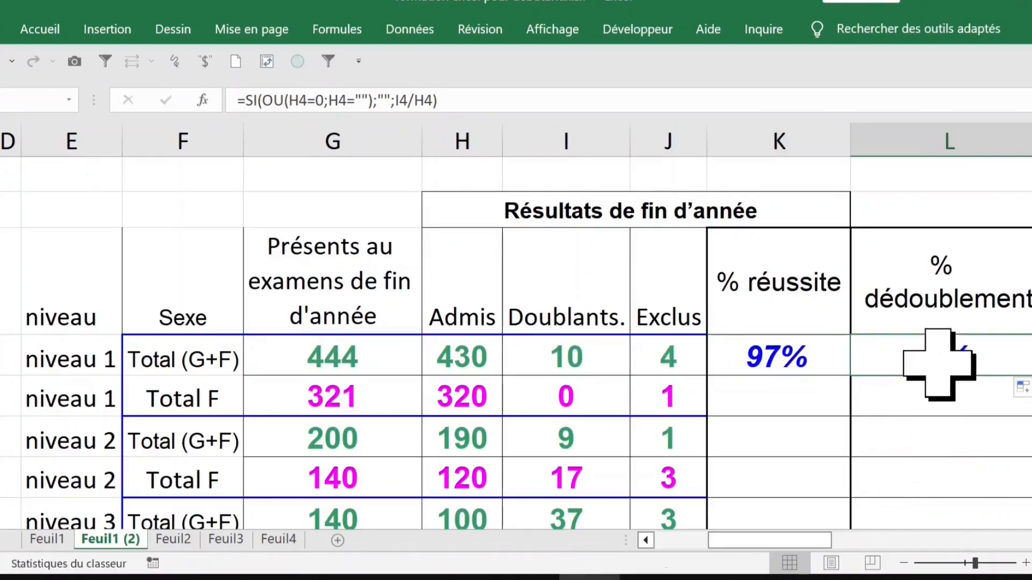
key(ctrl+z)
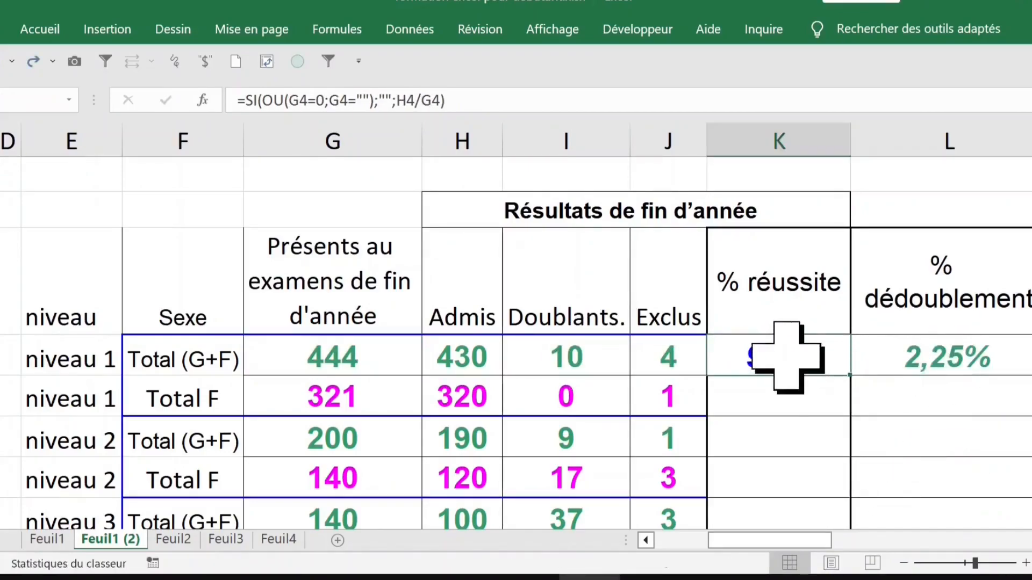
- Copy K4 and paste only its formula (Collage spécial, Formules) into the % dédoublement cell L4
key(ctrl+c)
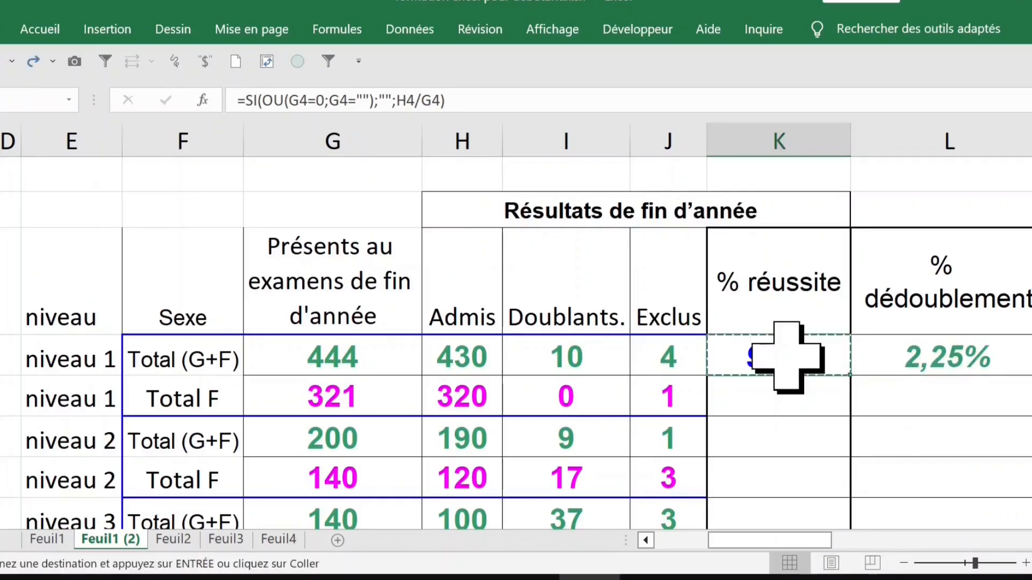
click(959, 356)
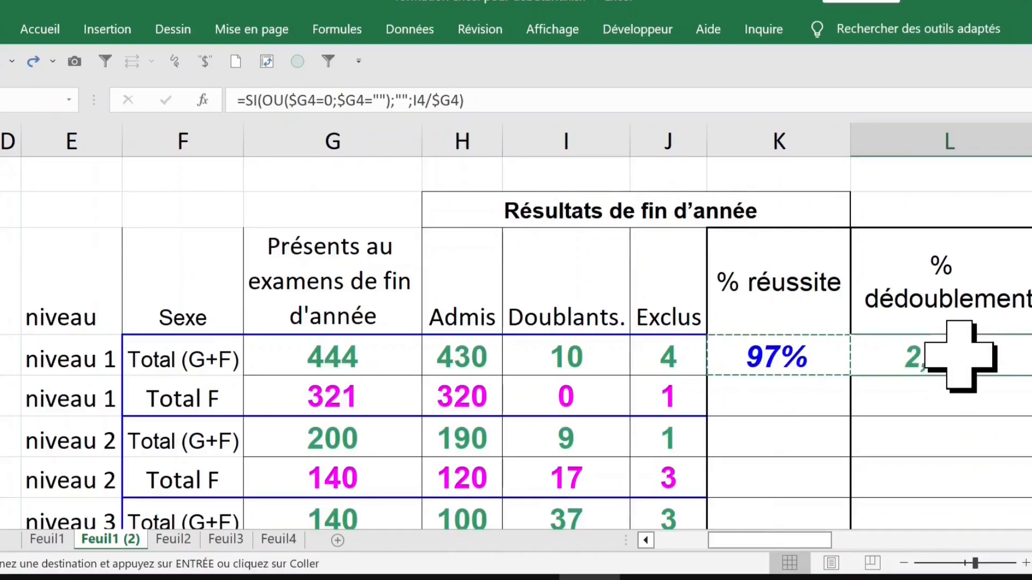
key(ctrl+alt+v)
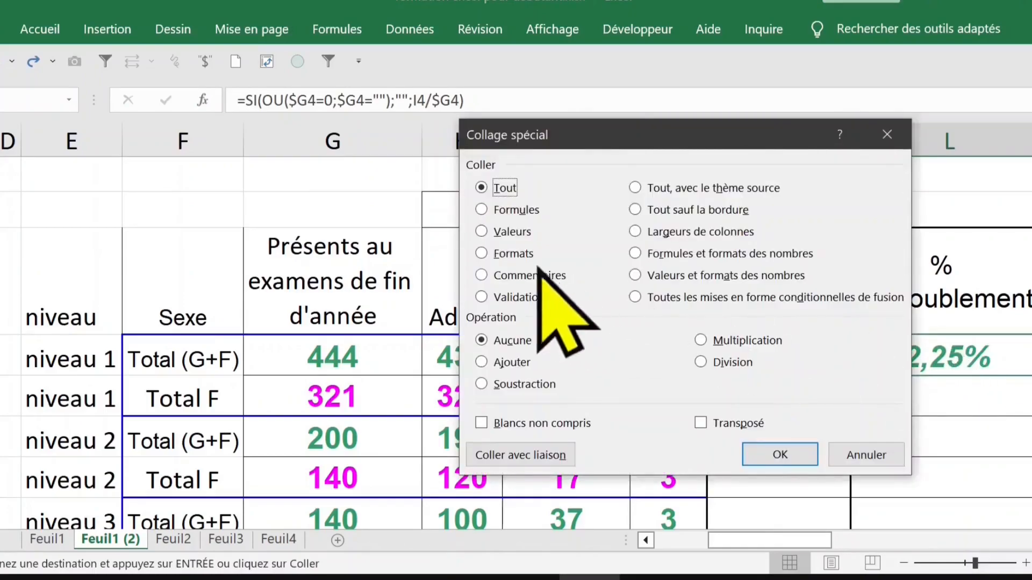
click(517, 210)
click(782, 457)
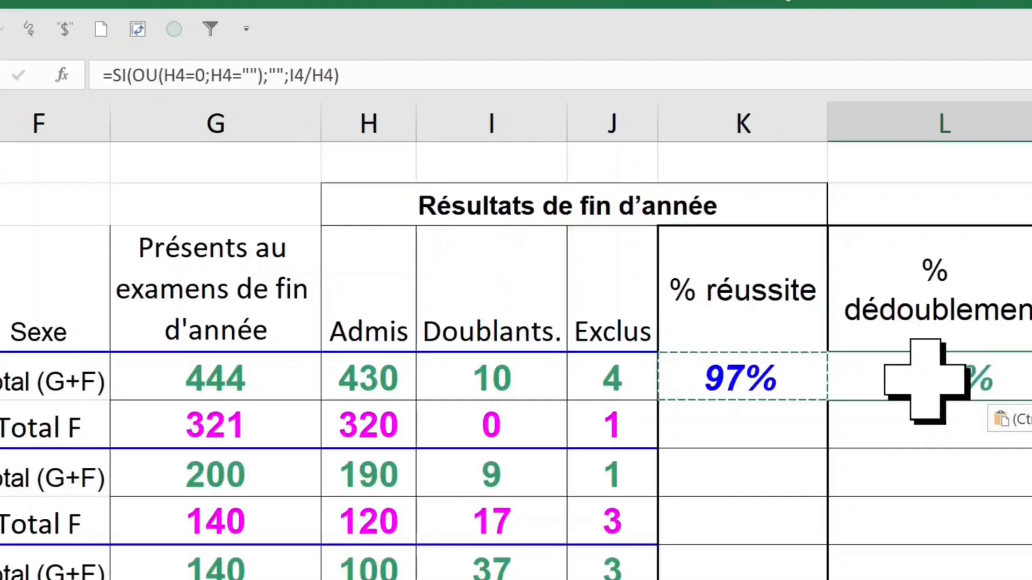
- Check which cells the pasted formula in L4 references and clear L4
double_click(933, 355)
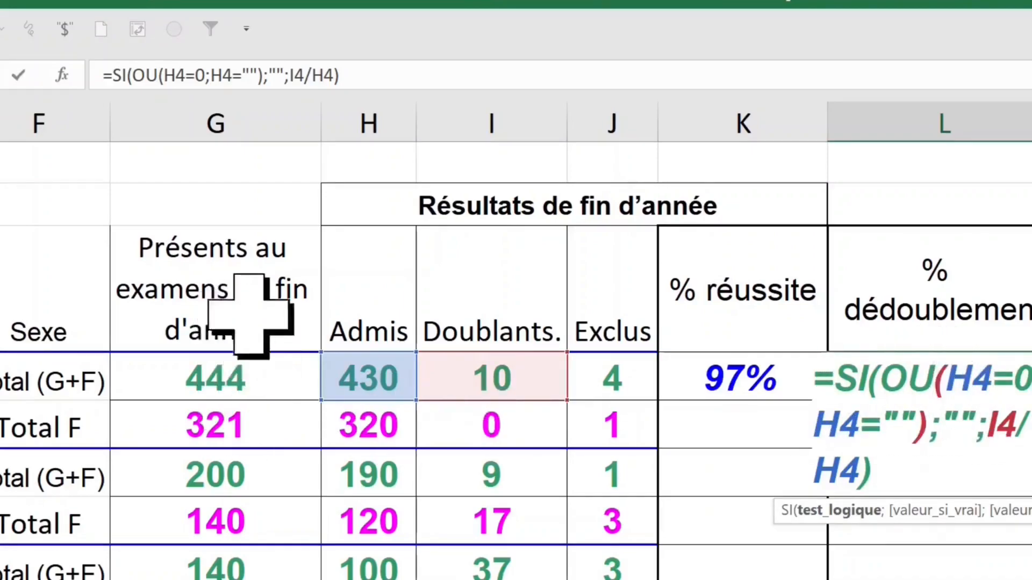
key(Return)
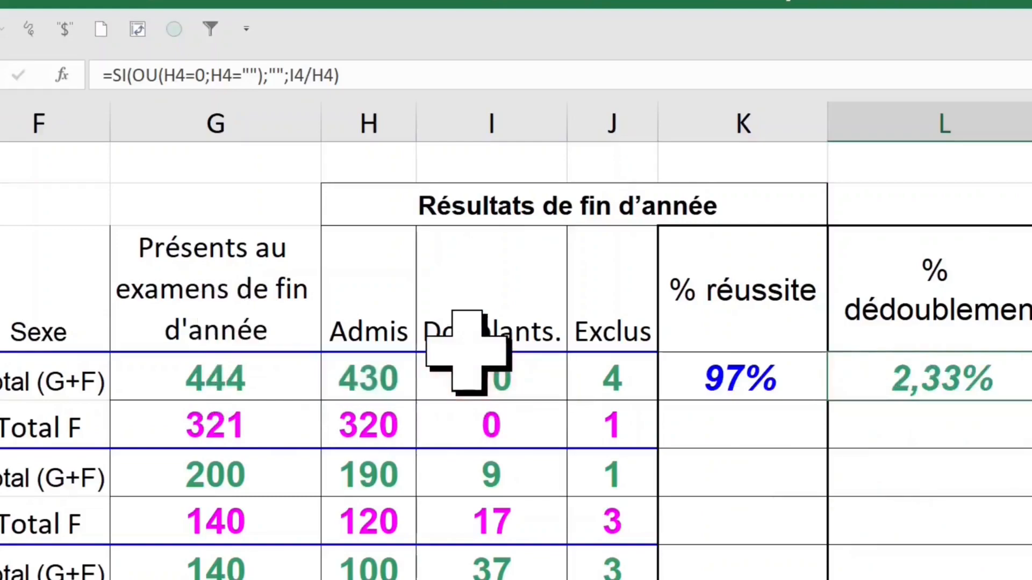
key(Delete)
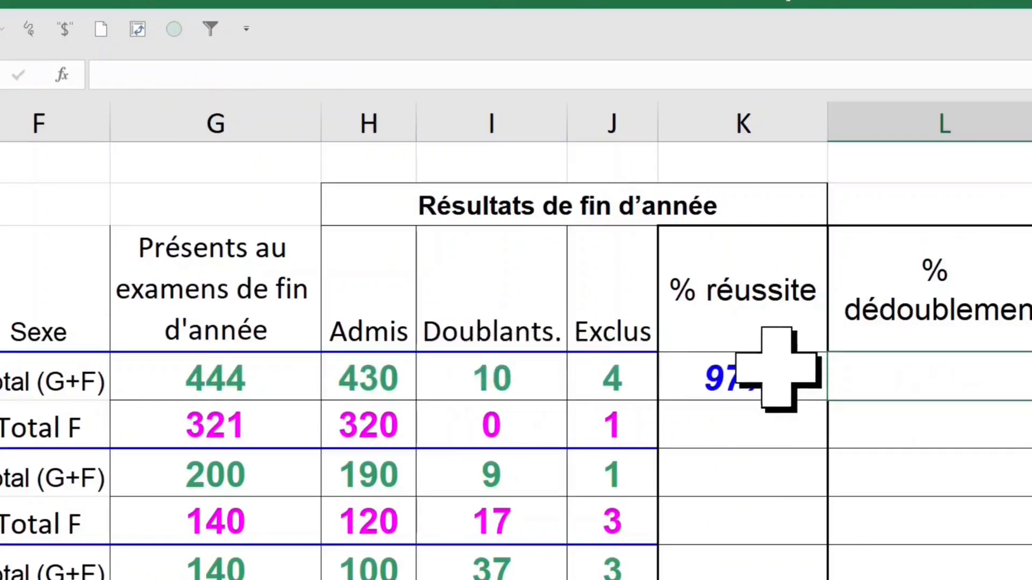
- Edit the K4 formula so both G4 references in the OU test become column-locked $G4
click(760, 376)
double_click(757, 383)
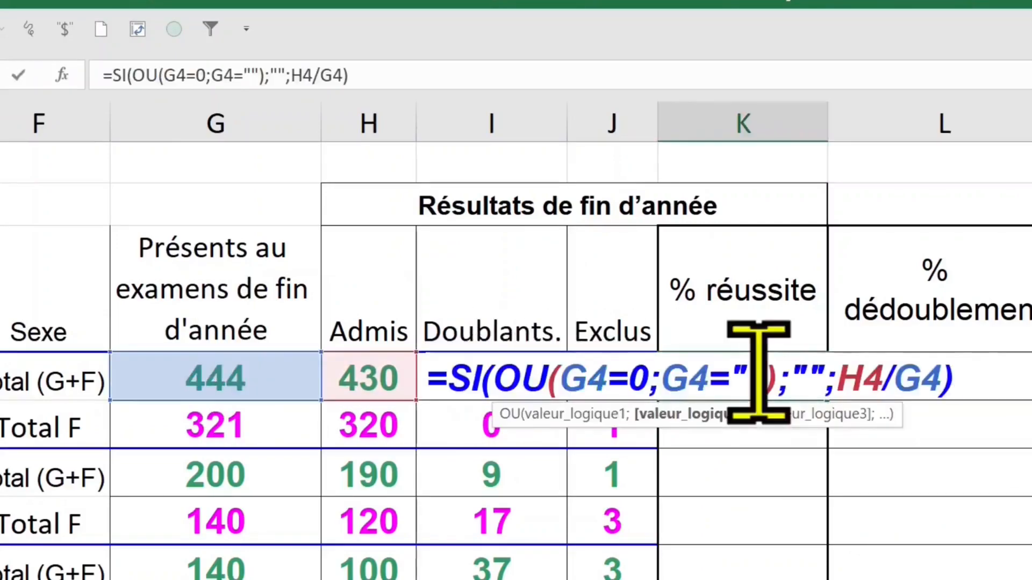
click(603, 371)
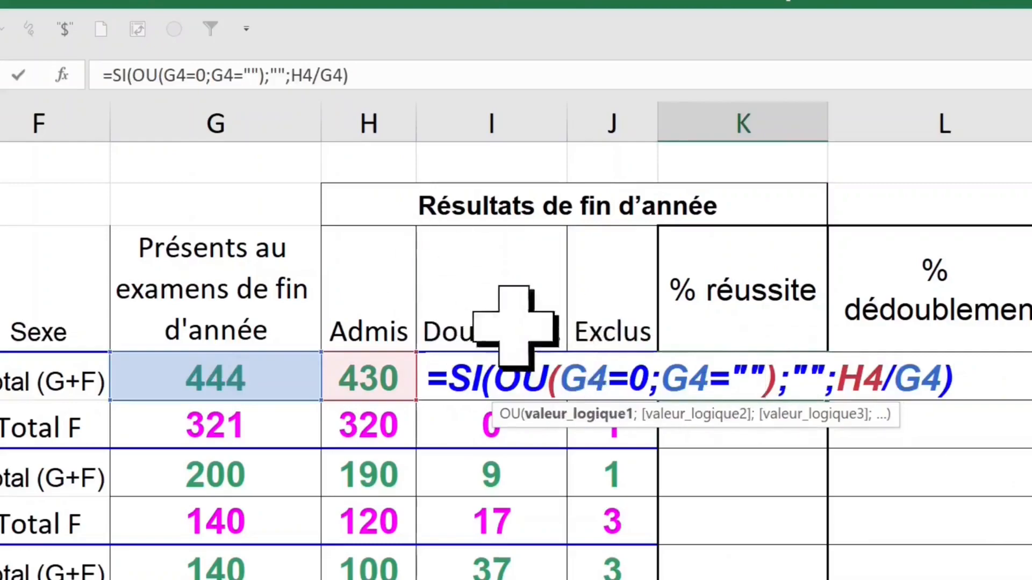
key(F4)
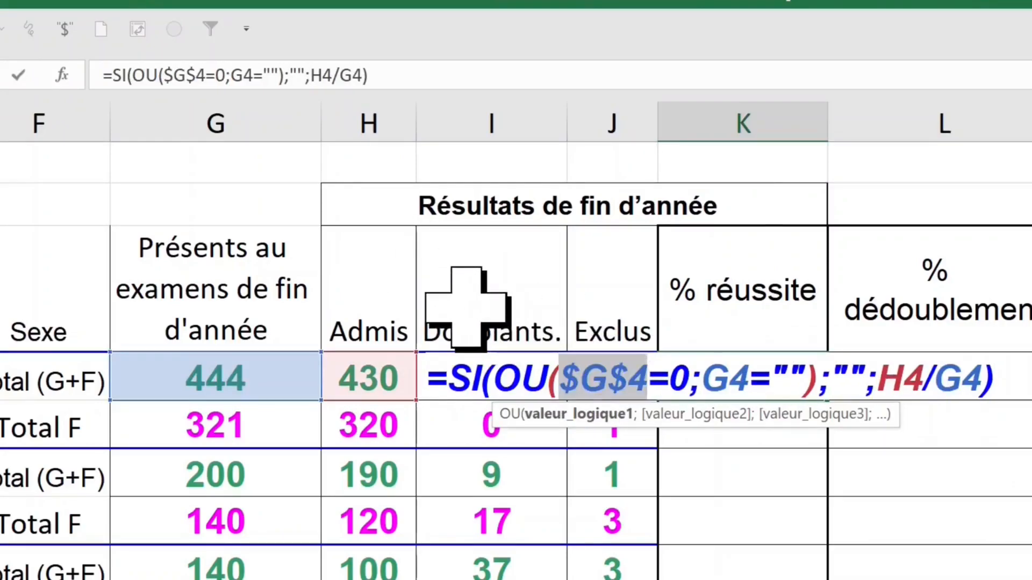
key(F4)
key(F4)
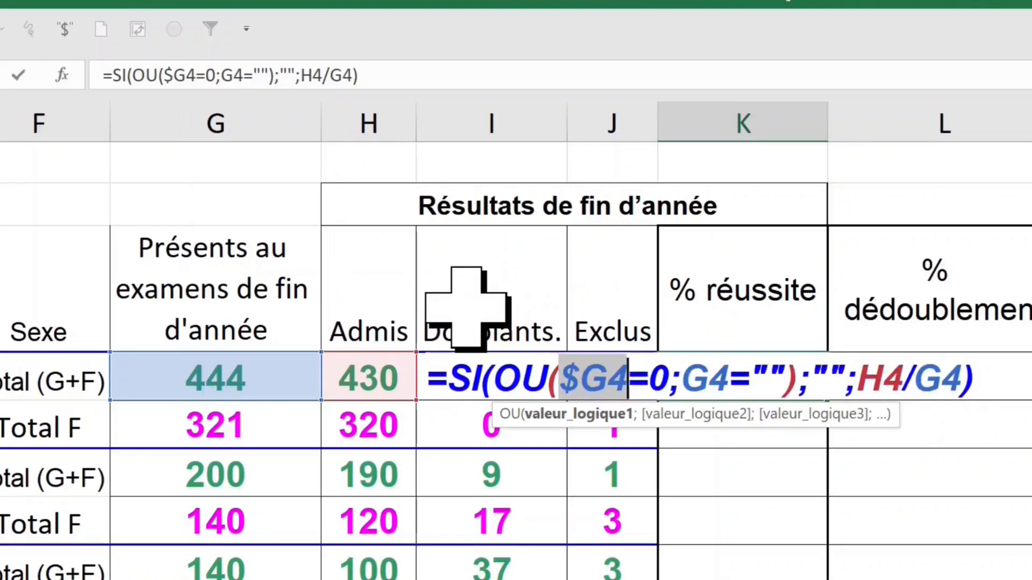
click(702, 380)
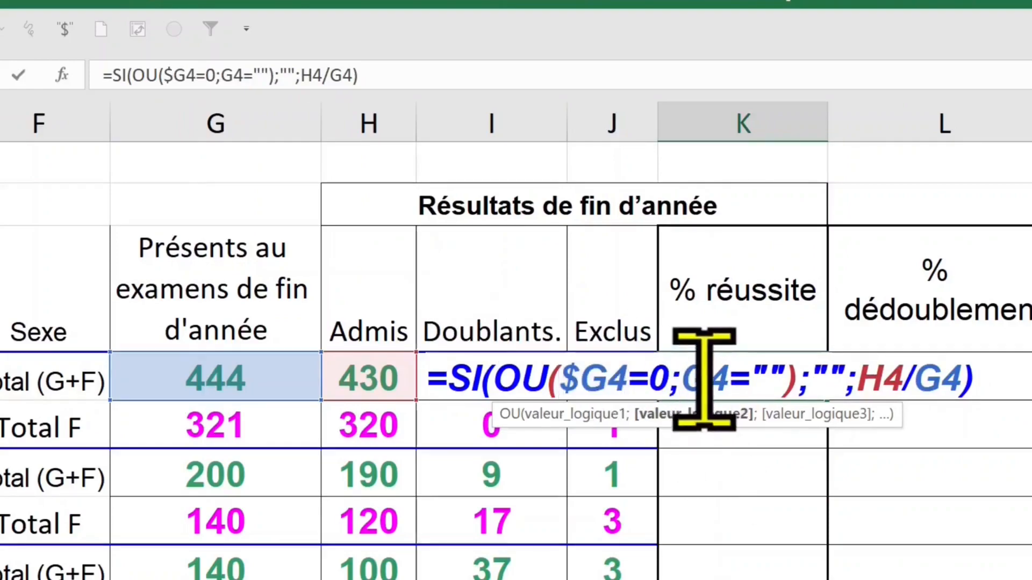
key(F4)
key(F4)
key(F4)
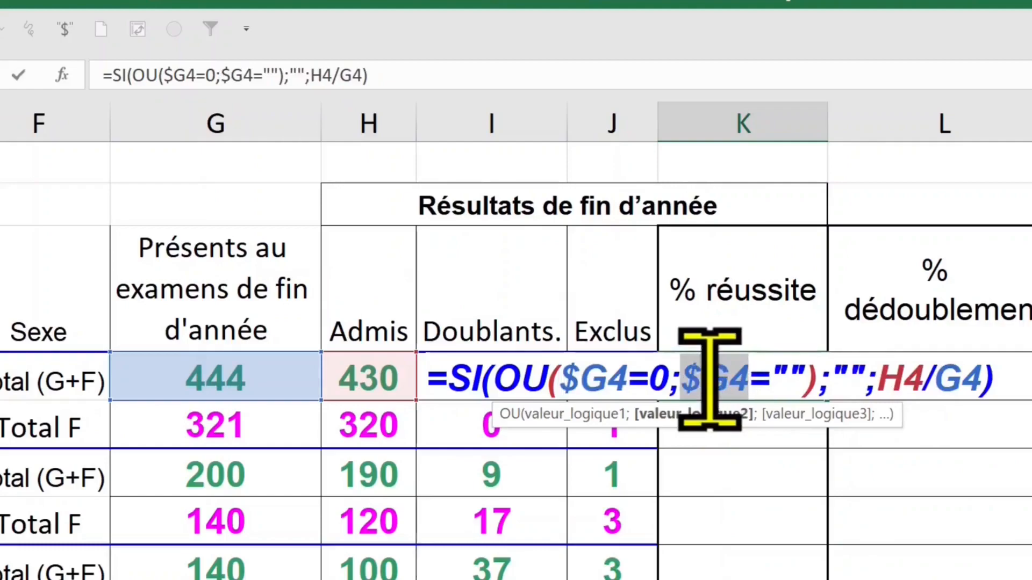
- Lock the column of the divisor in the K4 formula as $G4 and validate the formula
click(872, 377)
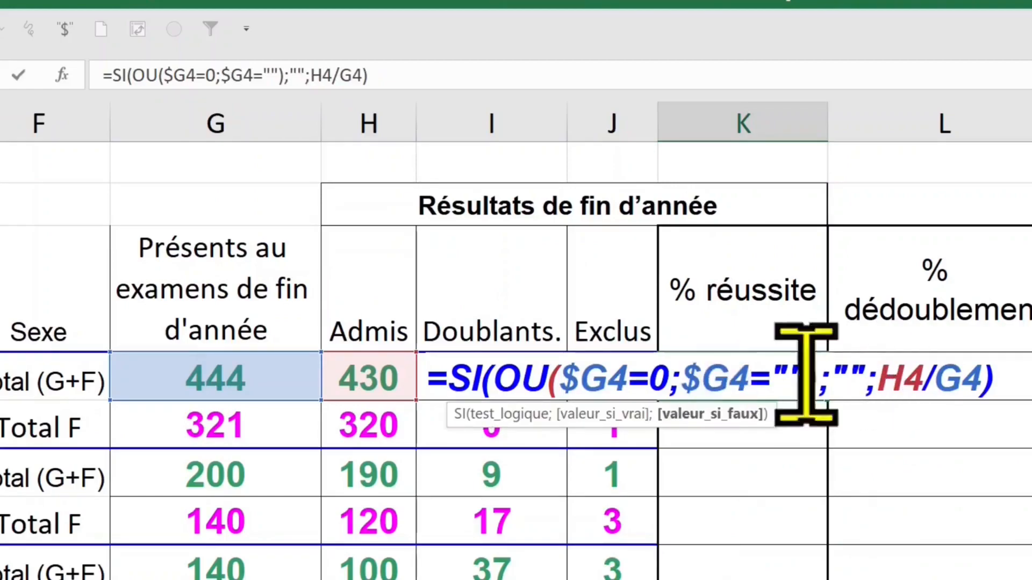
click(968, 378)
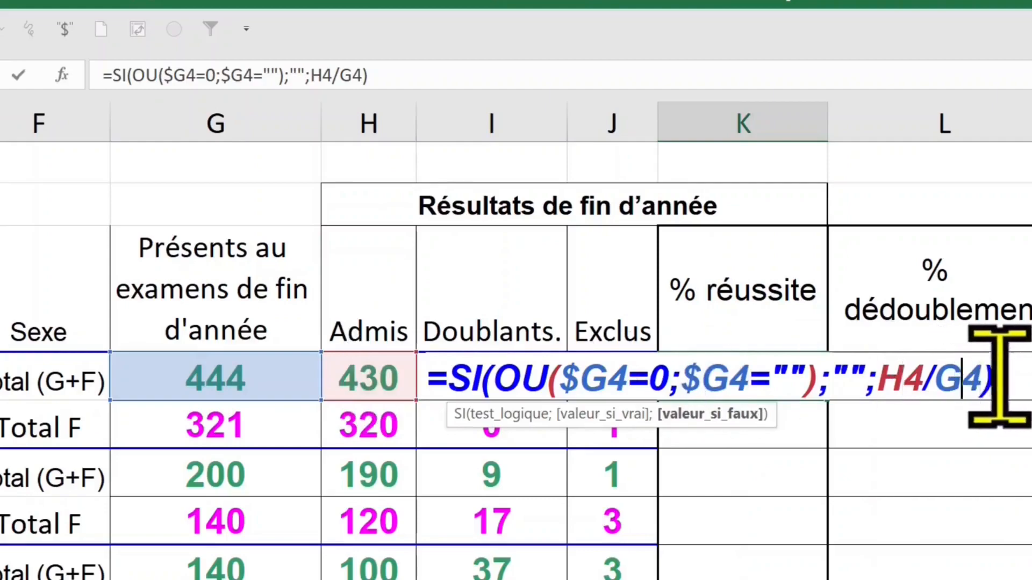
key(F4)
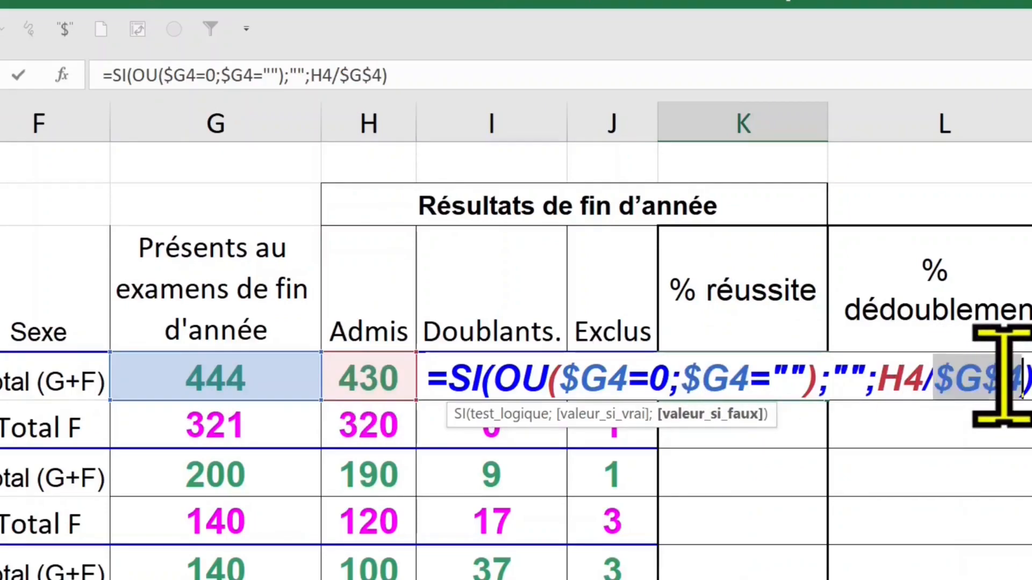
key(F4)
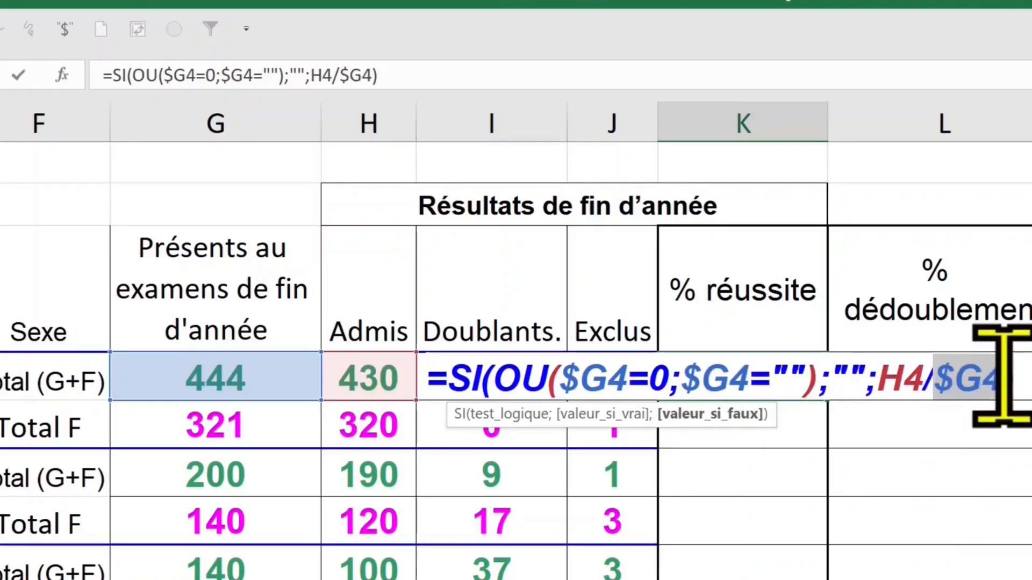
key(ctrl+Return)
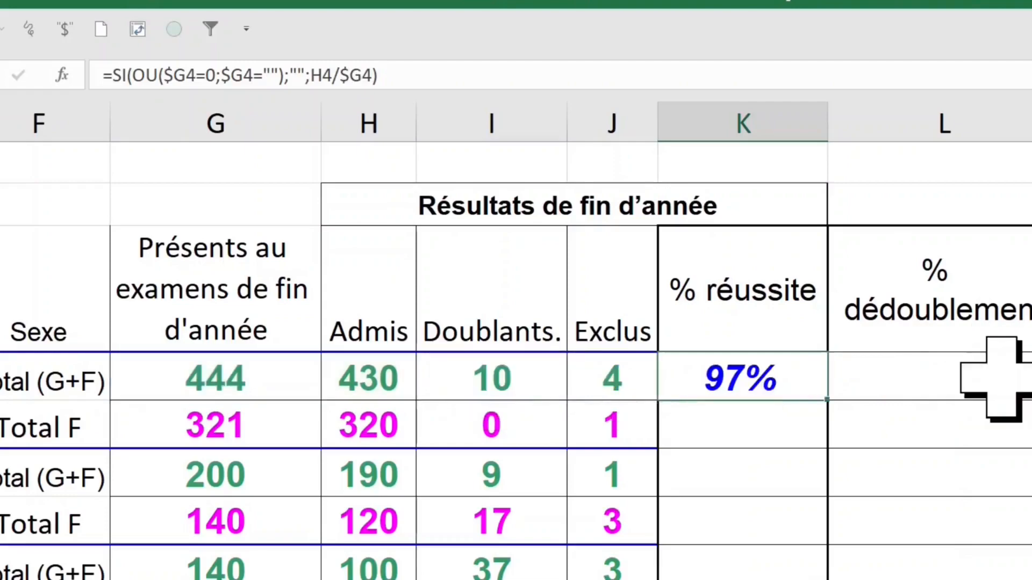
- Copy K4 and paste only its formula (Collage spécial, Formules) into L4:M4
click(921, 299)
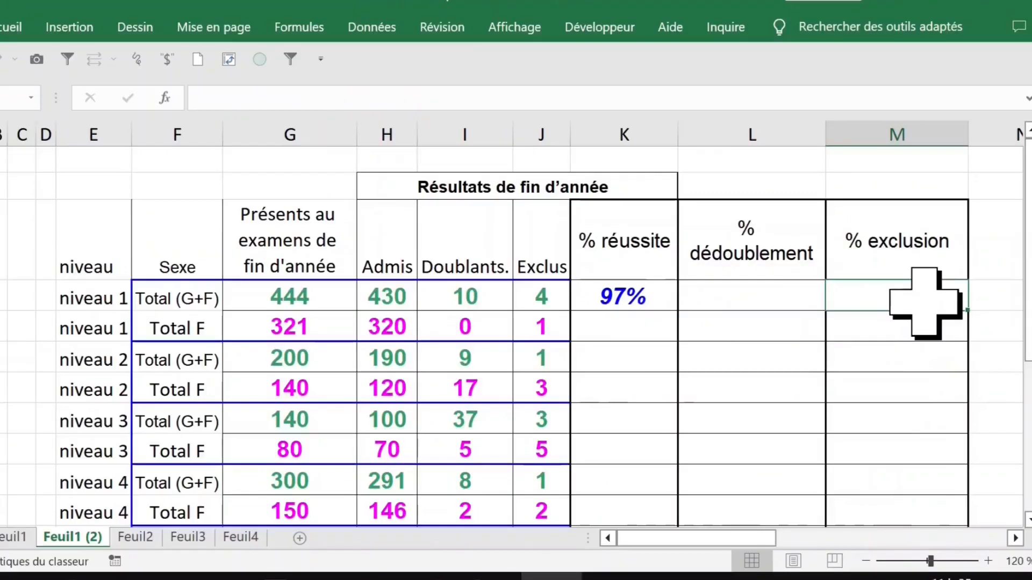
click(617, 297)
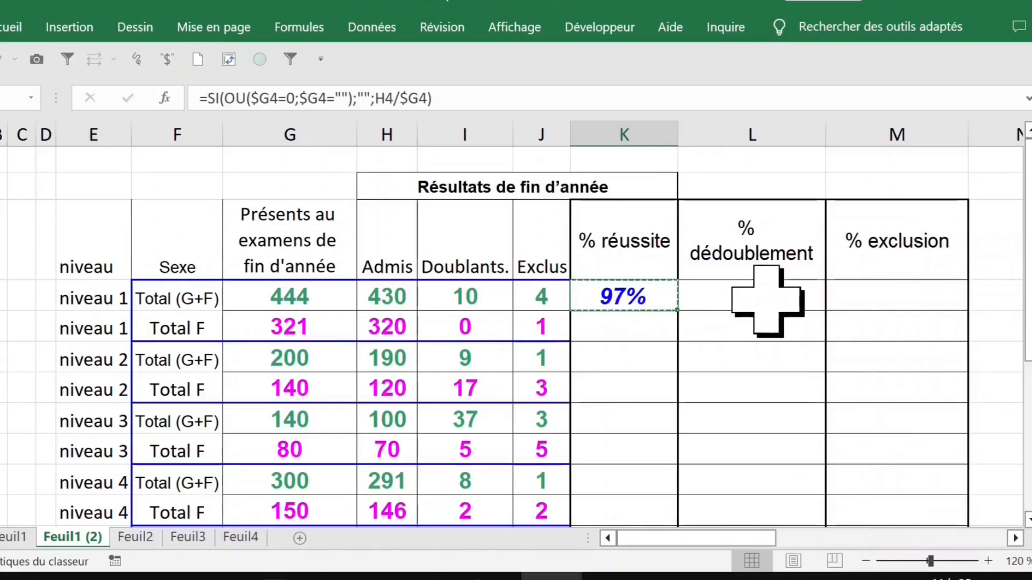
key(ctrl+c)
drag(768, 301, 846, 296)
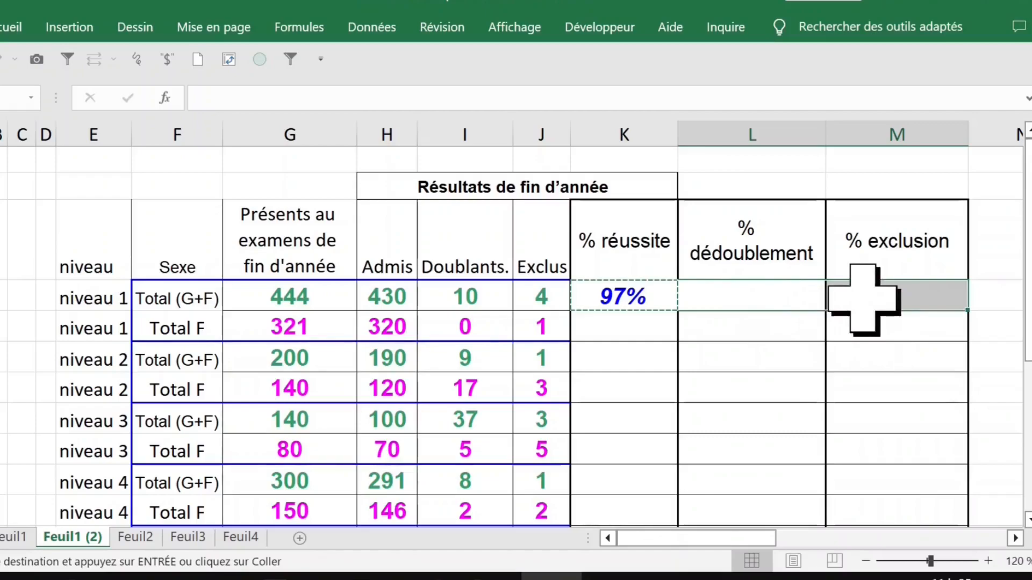
key(ctrl+alt+v)
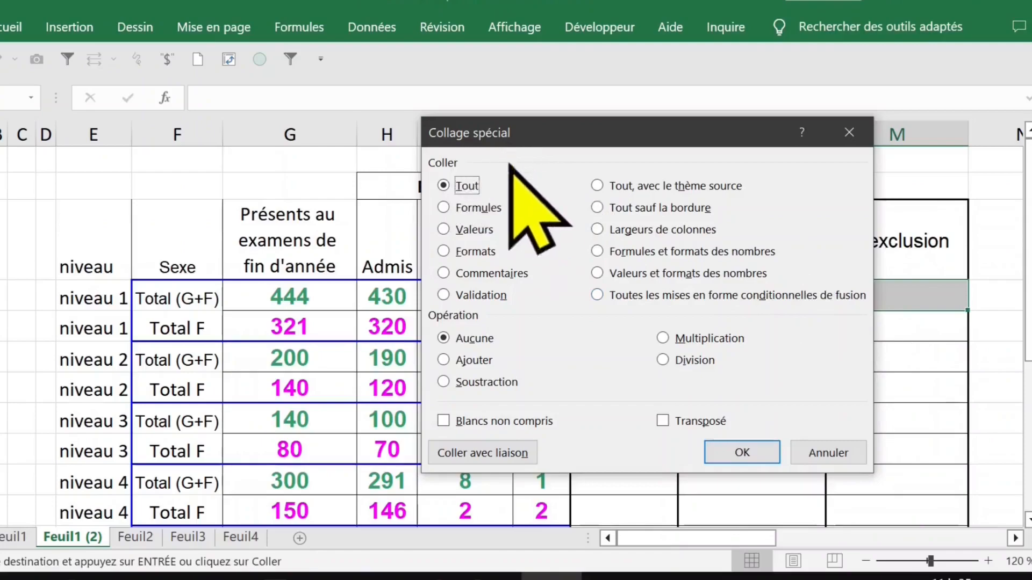
click(478, 207)
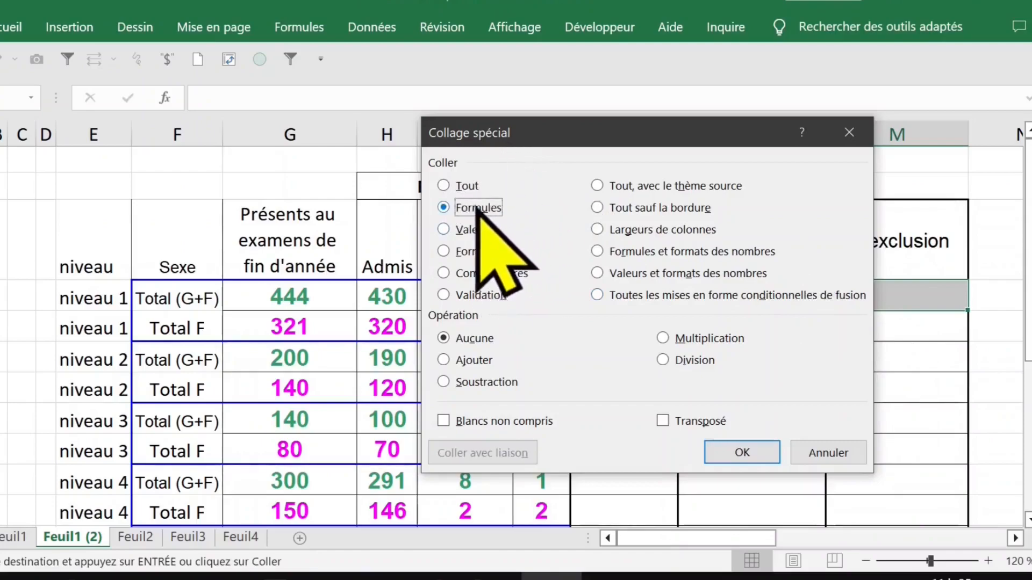
click(741, 453)
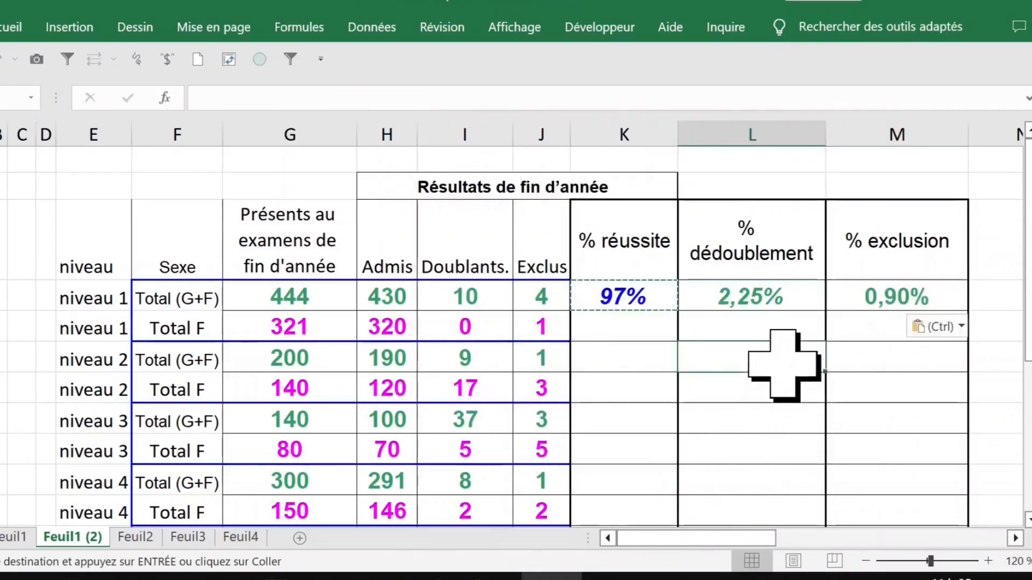
- Copy K4:M4 and paste only the formulas (Collage spécial, Formules) into K5:M17, including the two total rows
click(753, 301)
click(656, 299)
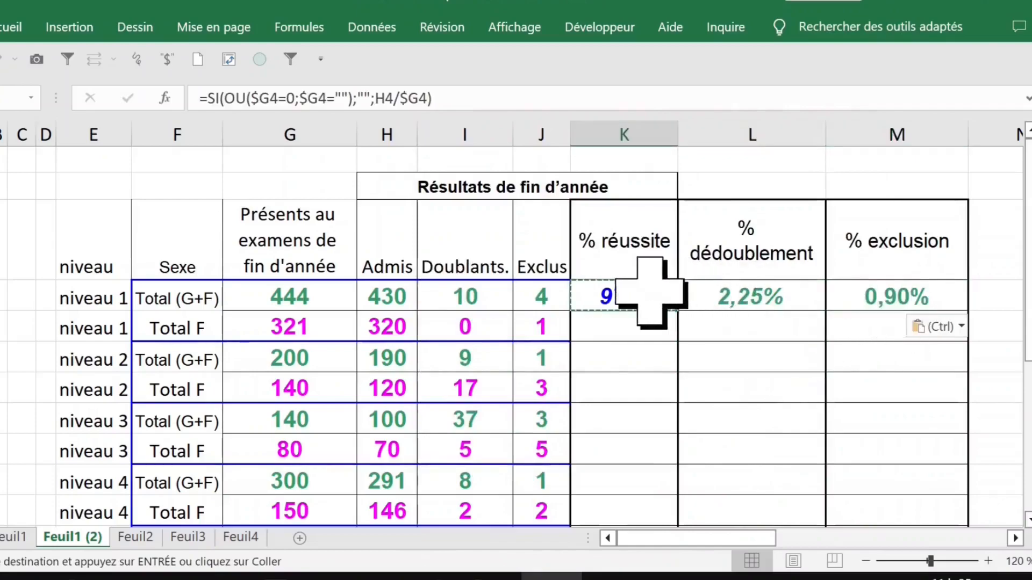
drag(648, 290, 918, 295)
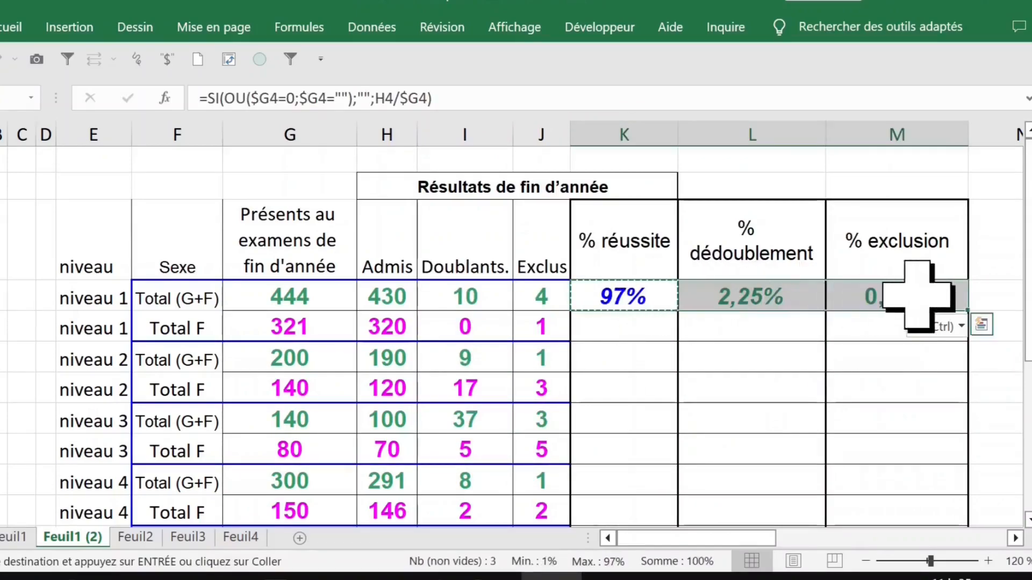
key(ctrl+c)
click(634, 328)
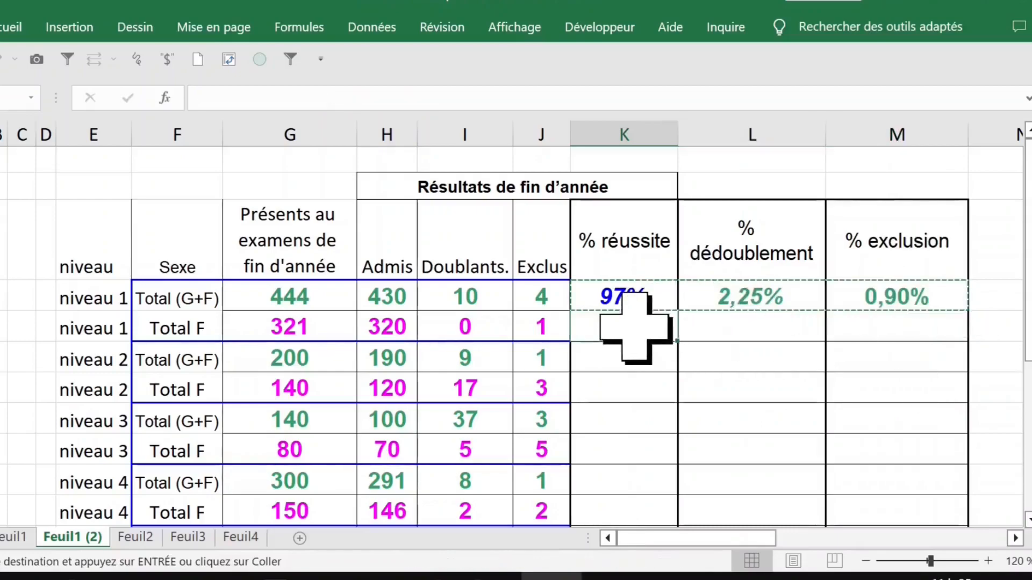
scroll(833, 396, down, 2)
scroll(837, 398, down, 1)
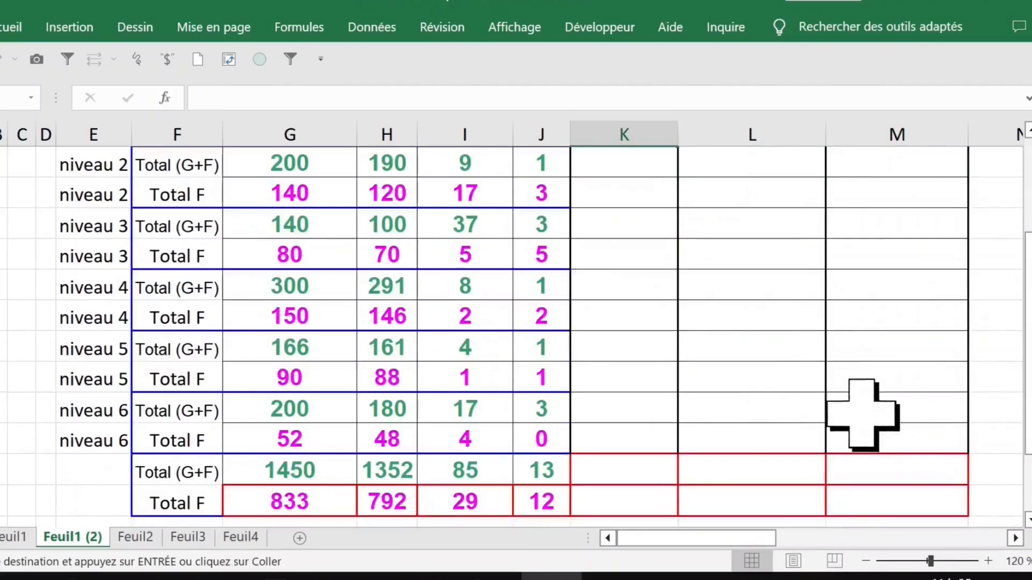
shift+click(924, 494)
scroll(925, 496, up, 2)
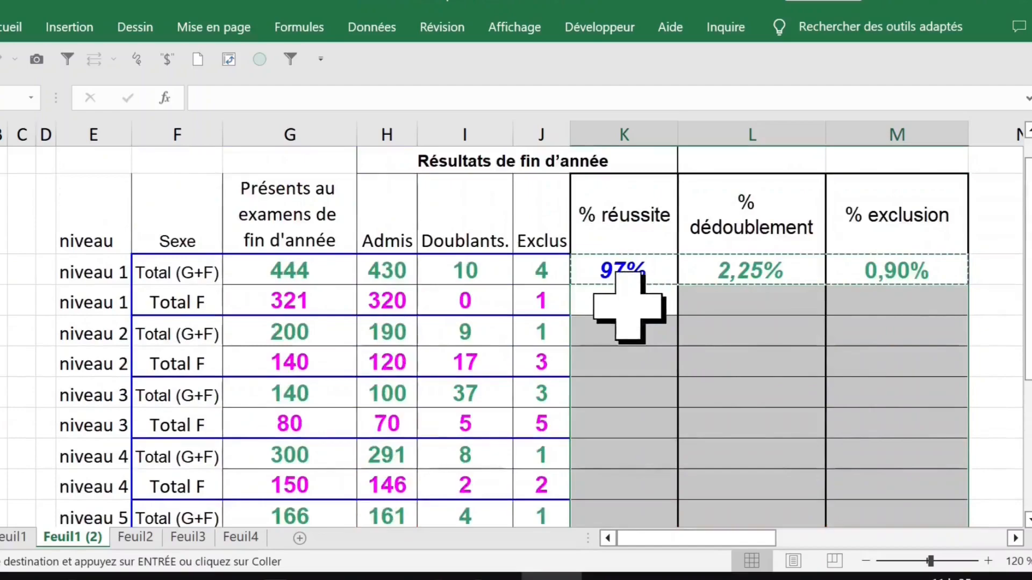
click(12, 27)
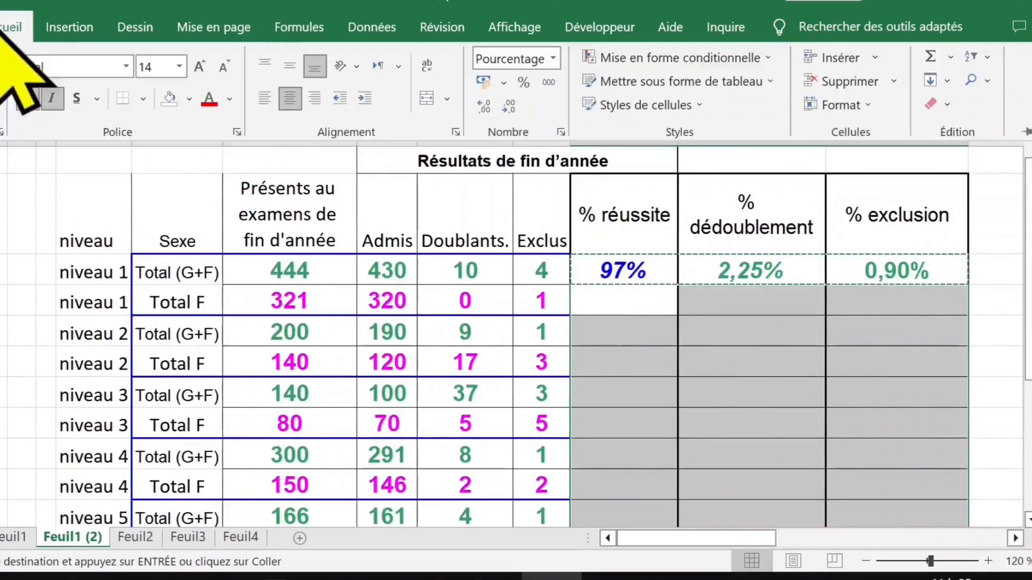
click(5, 126)
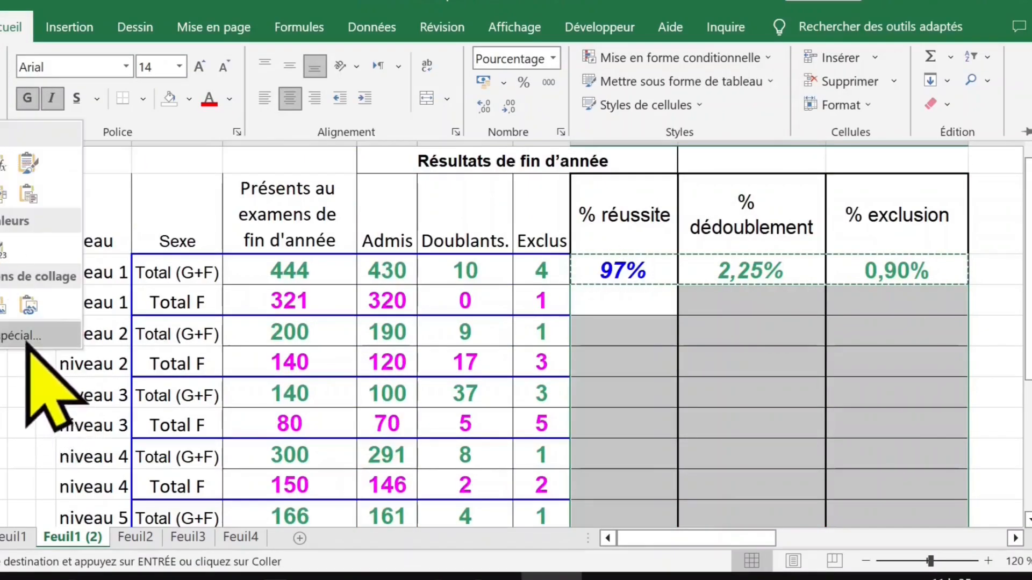
click(22, 334)
click(476, 207)
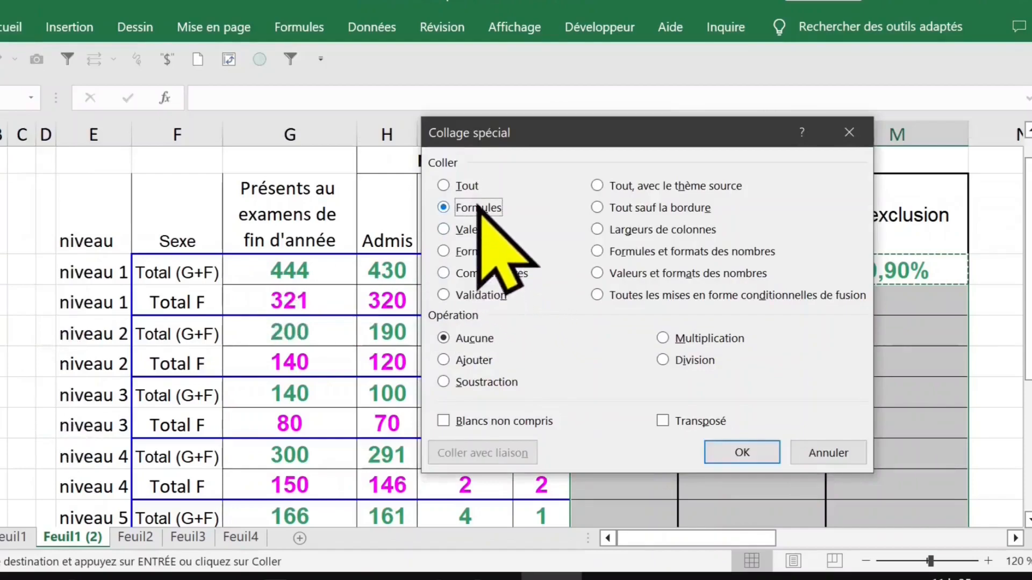
click(737, 454)
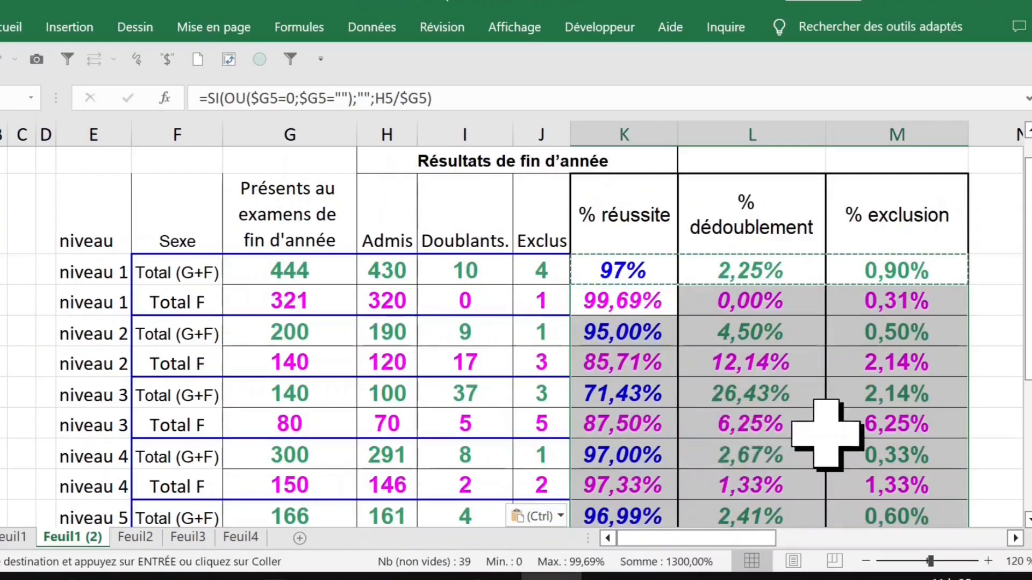
- Clear the contents of G16:J17 in the two total rows under niveau 6
scroll(822, 432, down, 3)
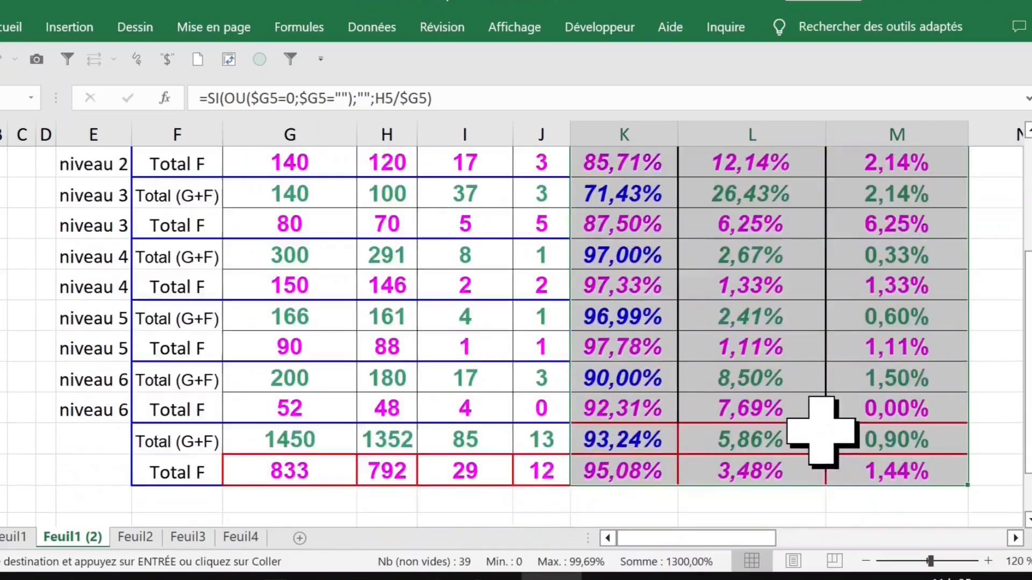
scroll(823, 433, down, 1)
drag(299, 407, 519, 444)
key(Delete)
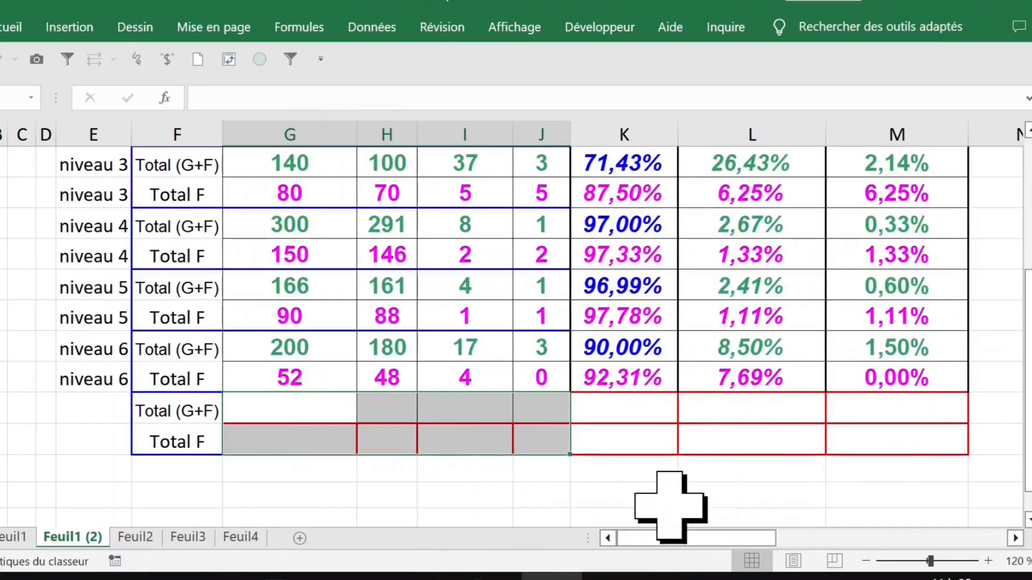
- Start a SOMME.SI formula in G16, the Total (G+F) row under niveau 6
click(331, 414)
scroll(535, 424, up, 2)
scroll(534, 425, down, 1)
scroll(537, 425, up, 1)
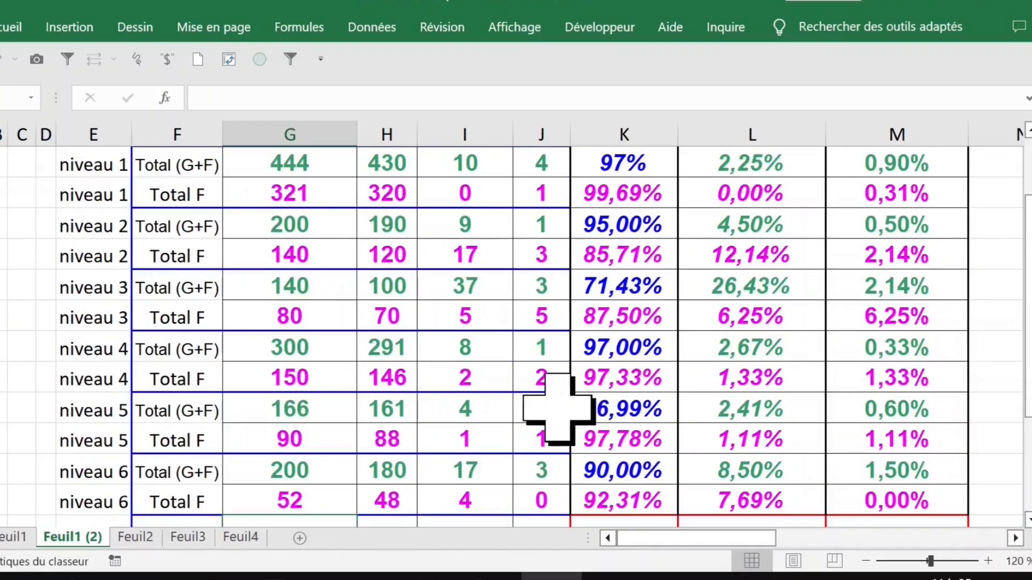
scroll(559, 409, down, 3)
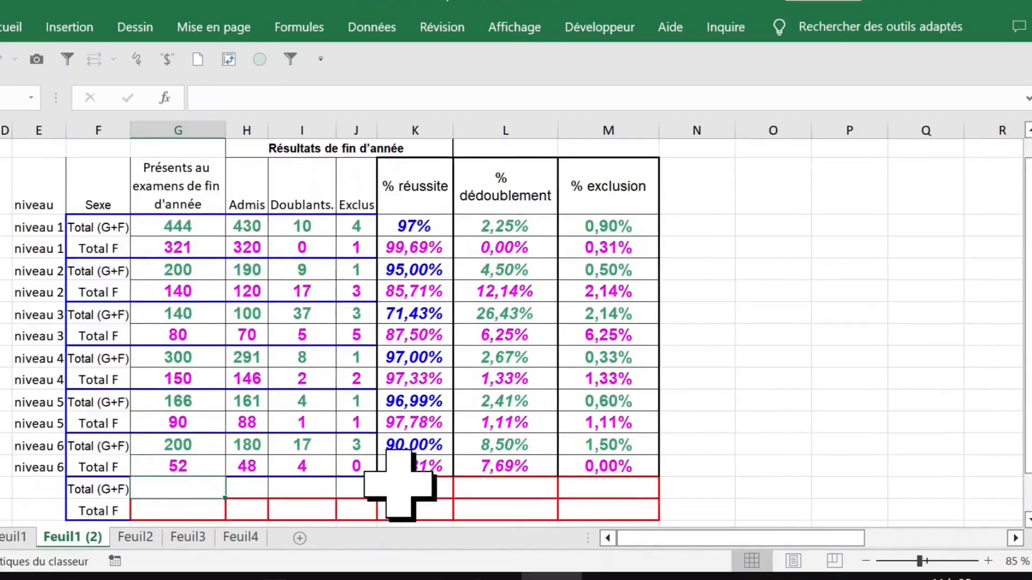
text(=somme)
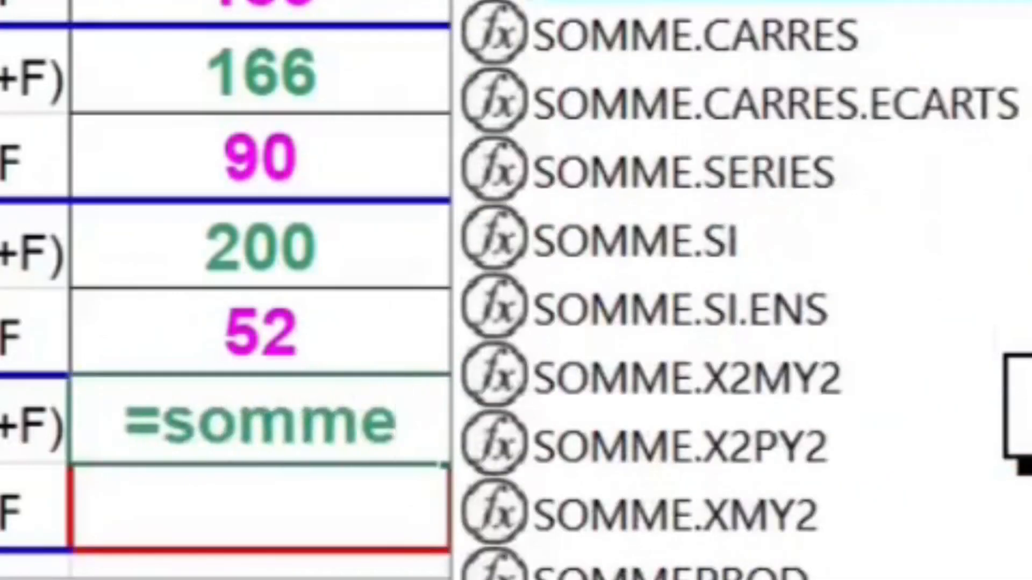
text(.si)
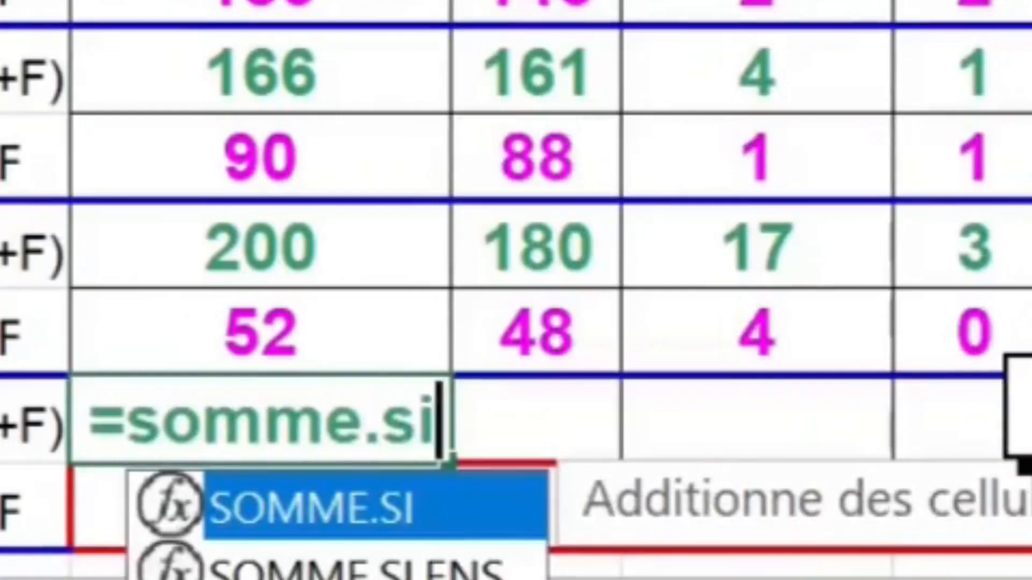
key(Tab)
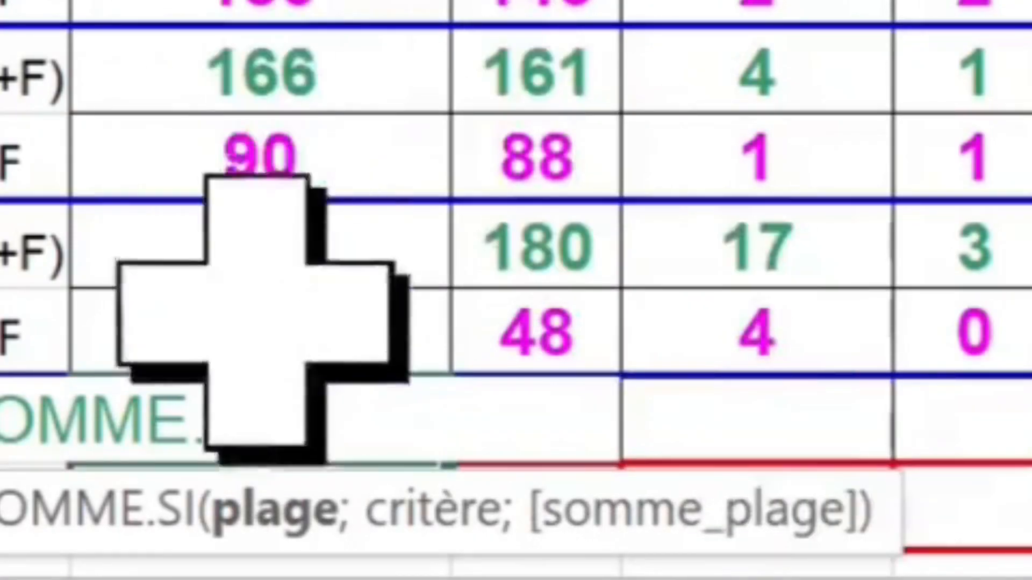
- Set the SOMME.SI range to the Sexe cells F4:F15 and lock it as $F$4:$F$15
text(F4)
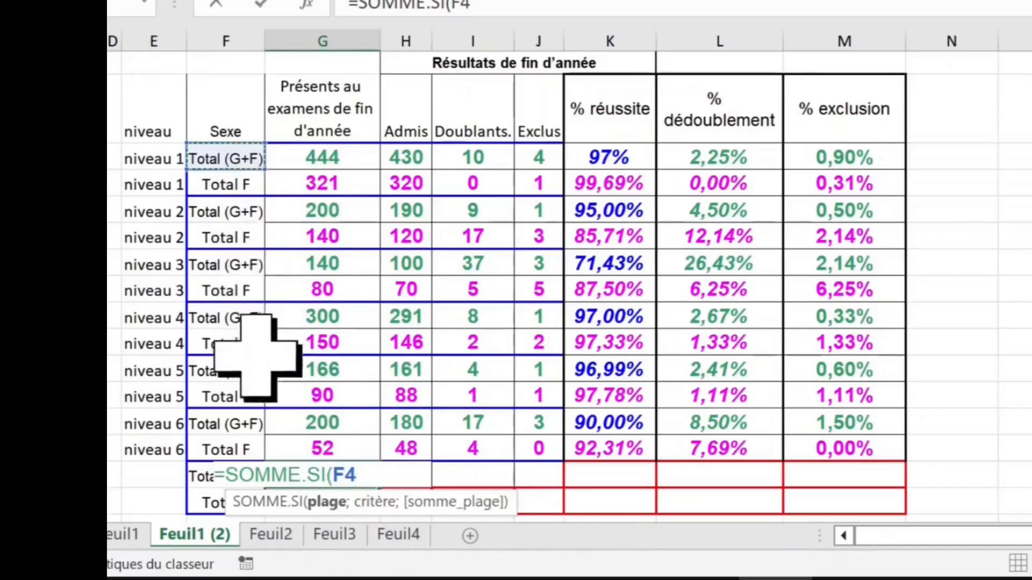
scroll(268, 349, down, 1)
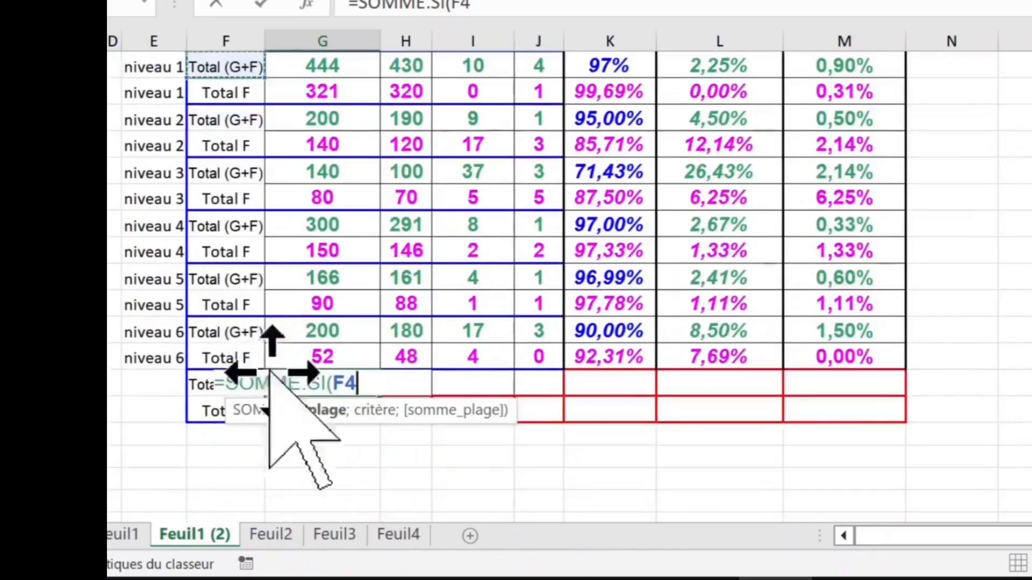
shift+click(219, 356)
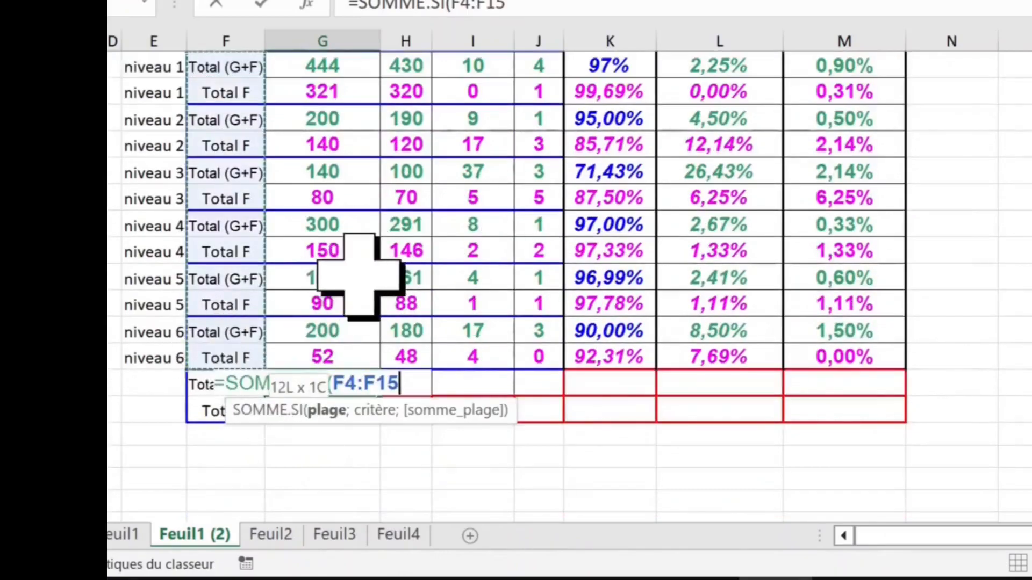
scroll(359, 276, up, 1)
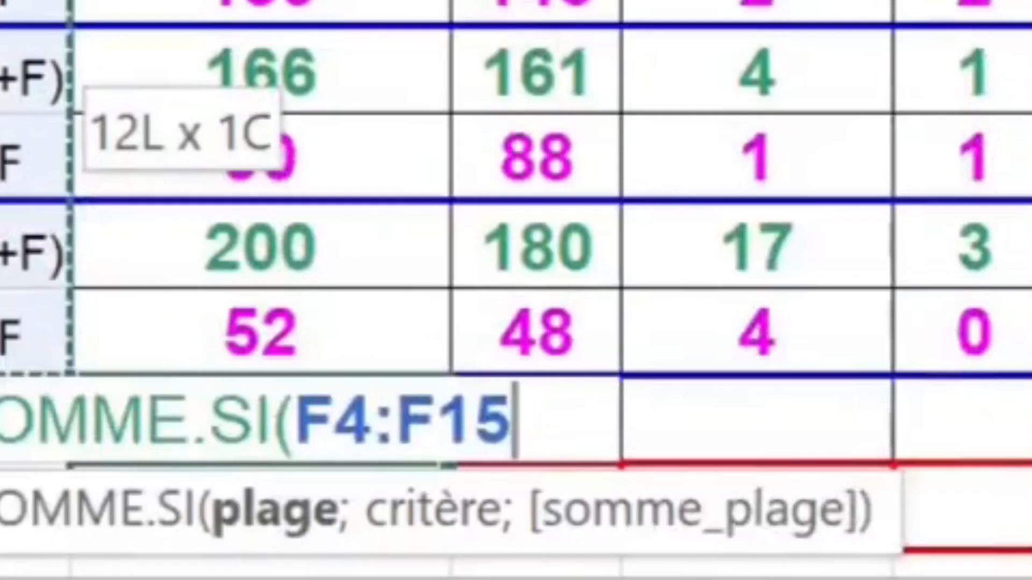
key(F4)
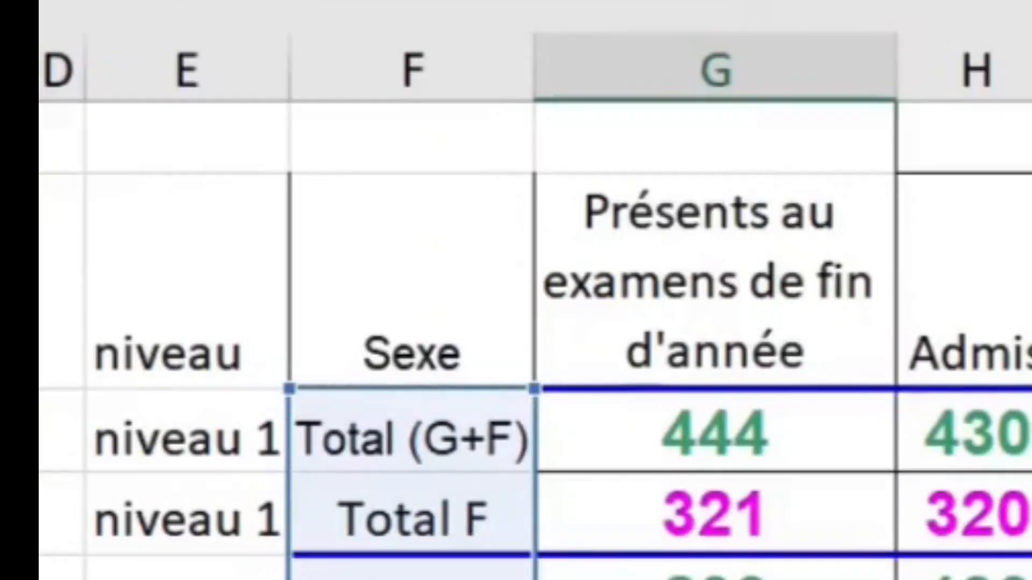
- Use $F$4 as the SOMME.SI criterion and G4:G15 as the sum range, and validate the G16 formula
click(403, 457)
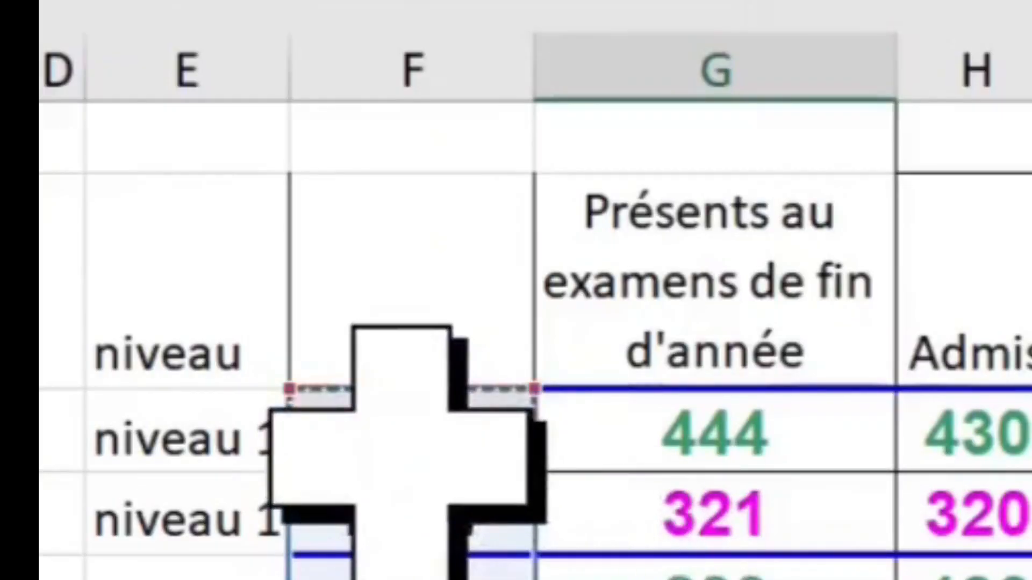
key(F4)
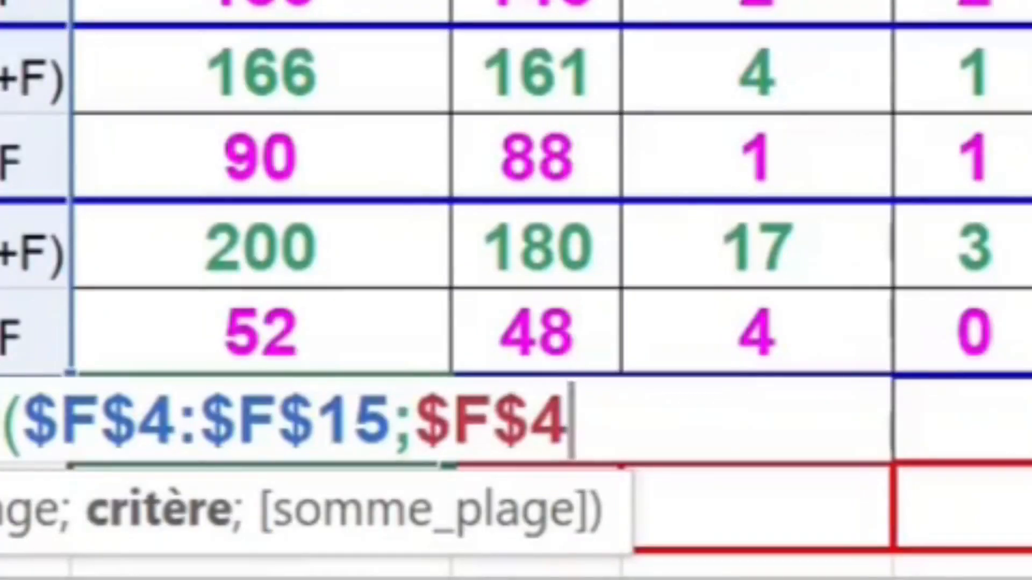
text(;)
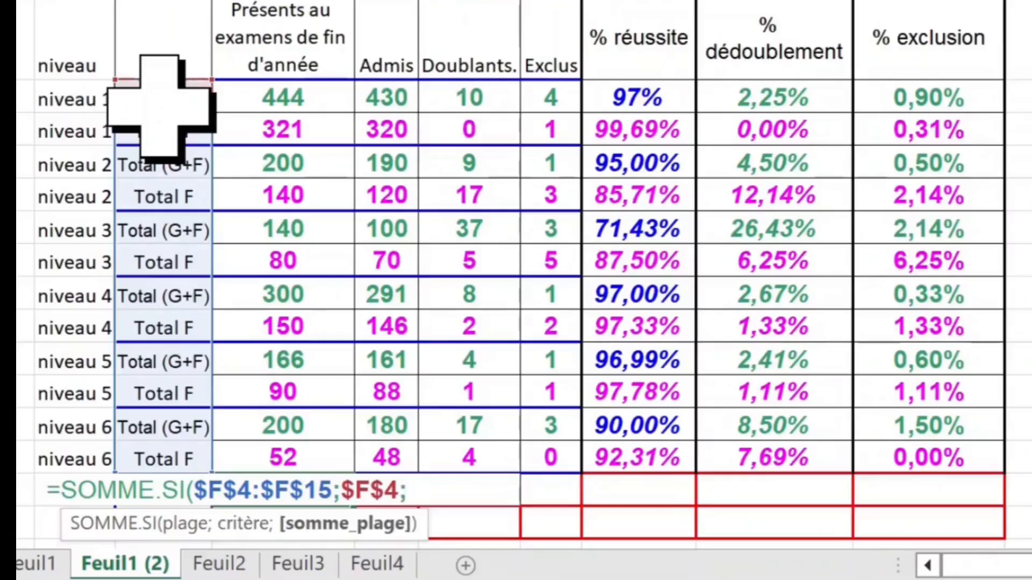
drag(257, 102, 280, 461)
key(Return)
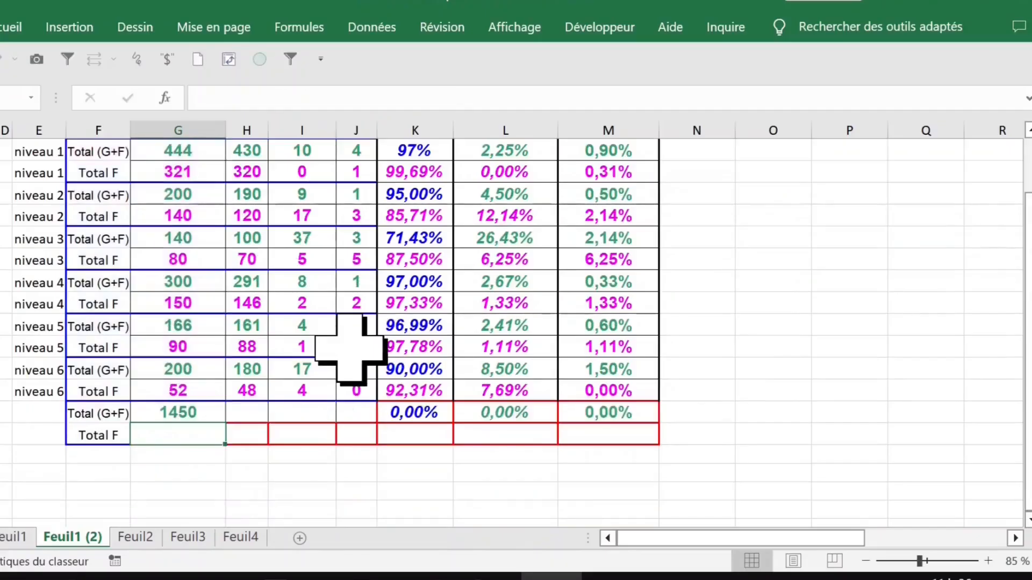
click(178, 416)
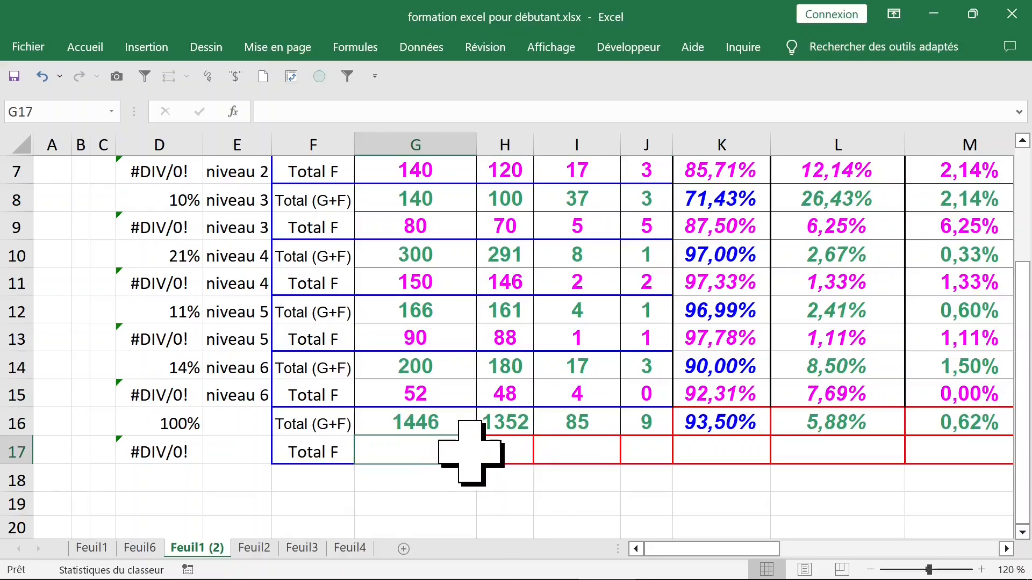
- Start a SOMMEPROD formula in G17, the Total F row, with an extra opening parenthesis for the condition
drag(472, 452, 432, 453)
text(=somme)
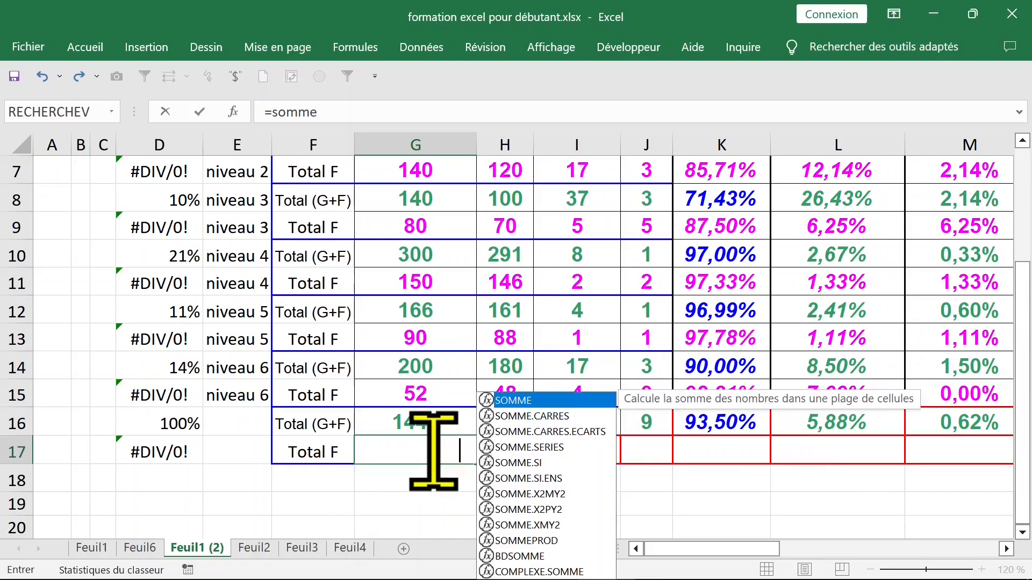
text(prod)
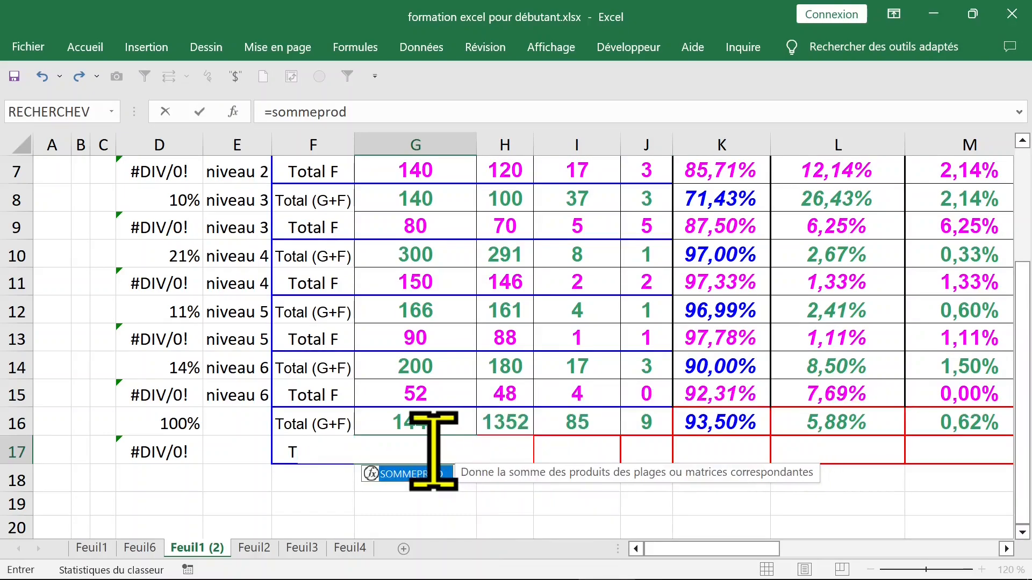
key(Tab)
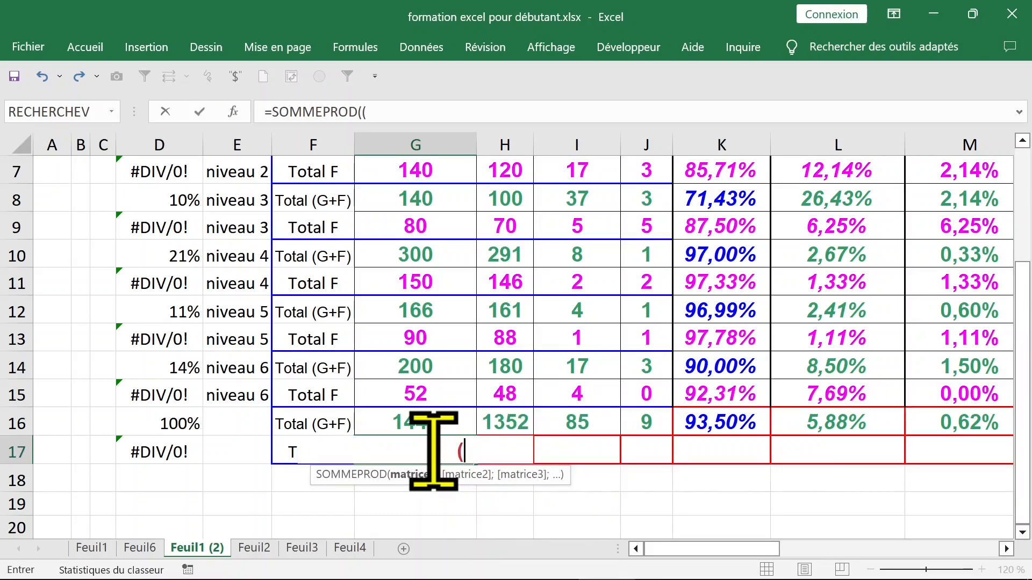
text(()
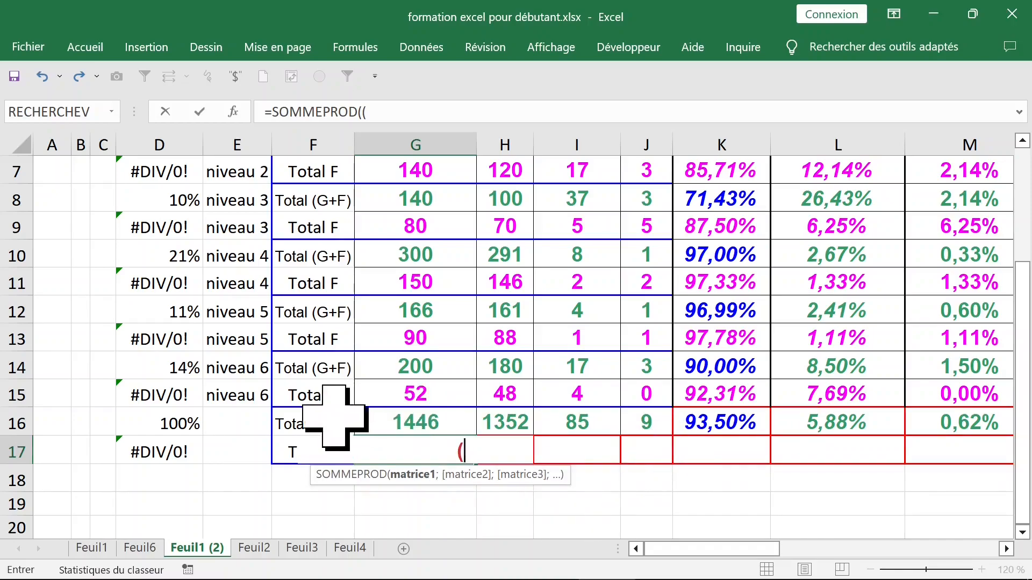
- Enter the SOMMEPROD condition F4:$F$15=$F$5, comparing the Sexe cells with the locked Total F label
click(322, 420)
drag(329, 397, 322, 272)
click(438, 102)
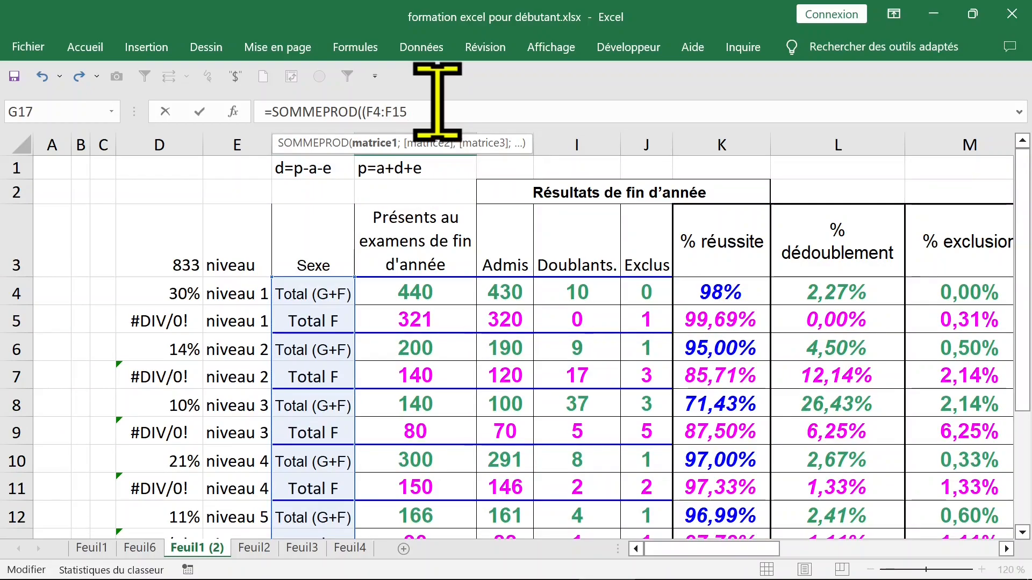
key(F4)
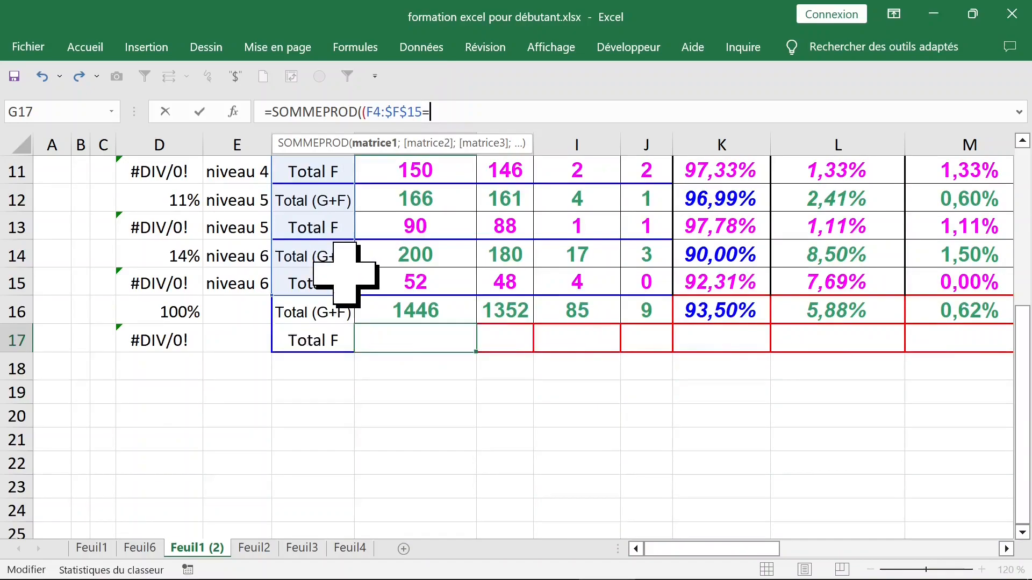
scroll(340, 271, up, 4)
click(325, 321)
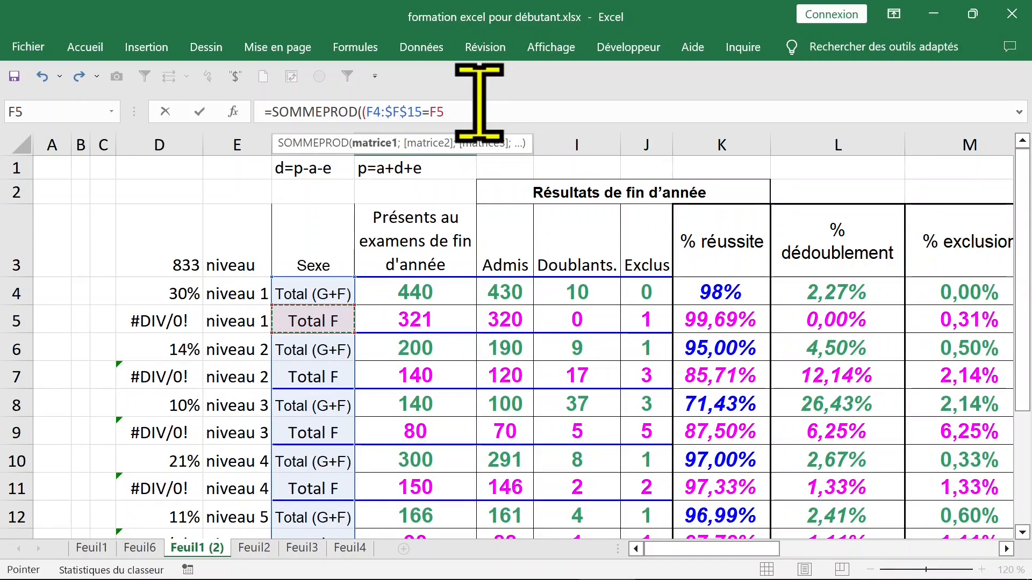
key(F4)
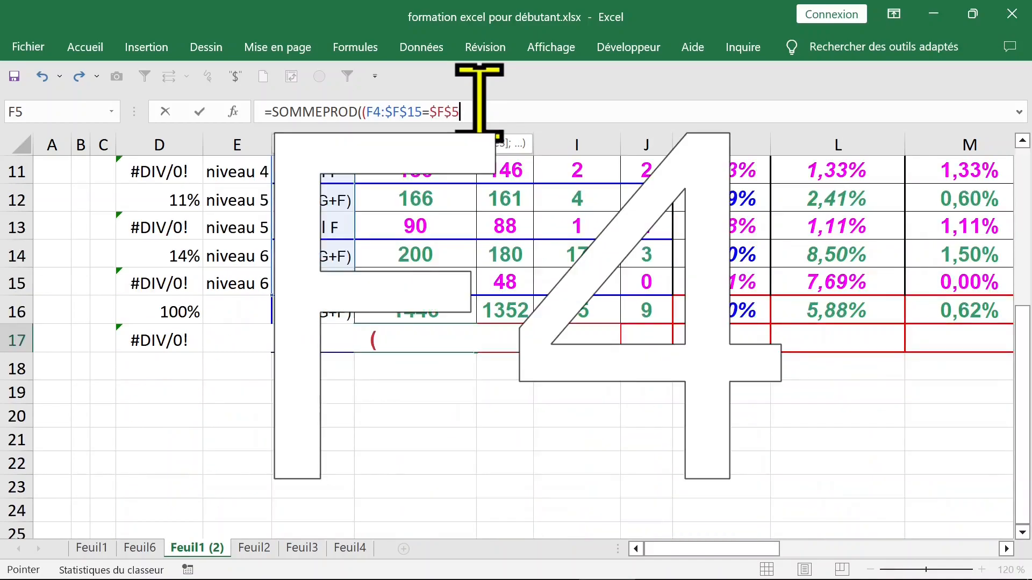
- Multiply the SOMMEPROD condition by G4:G15 and close the formula
text(*)
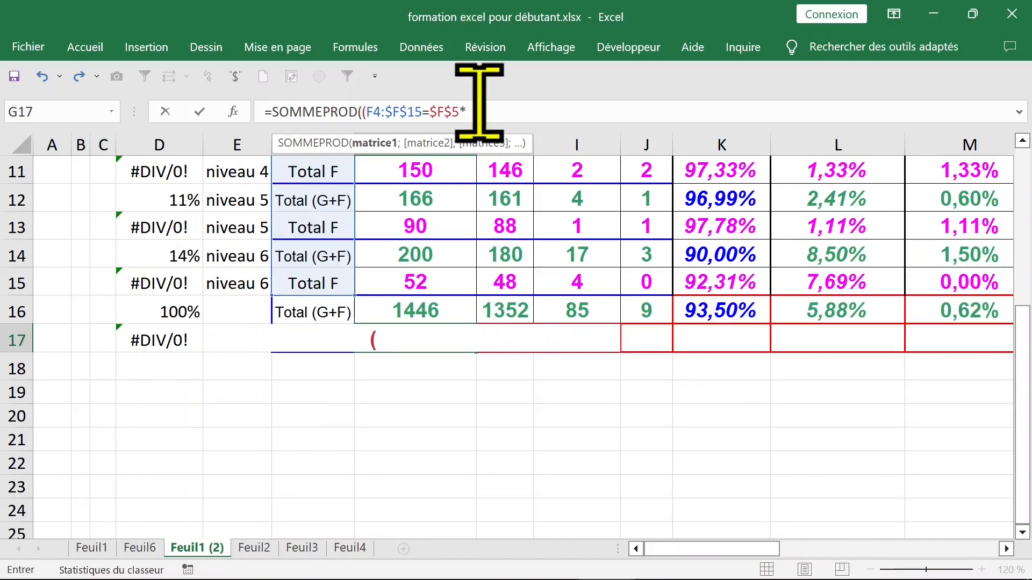
click(441, 284)
mouse_move(440, 284)
mouse_down()
mouse_move(438, 134)
mouse_move(434, 285)
mouse_up()
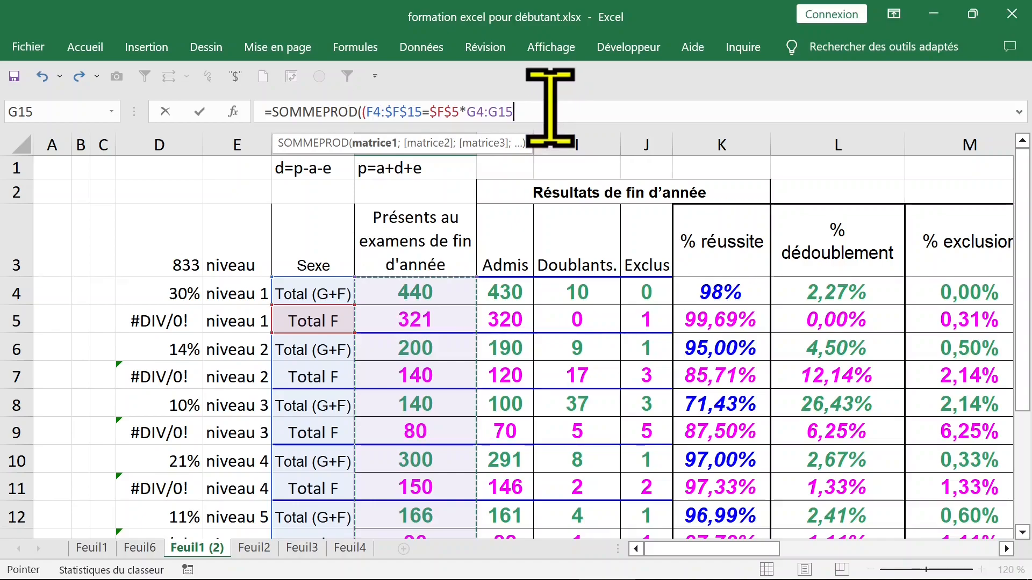
text())
- Correct the G17 parentheses so the formula reads =SOMMEPROD((F4:$F$15=$F$5)*(G4:G15)) and validate it
click(492, 107)
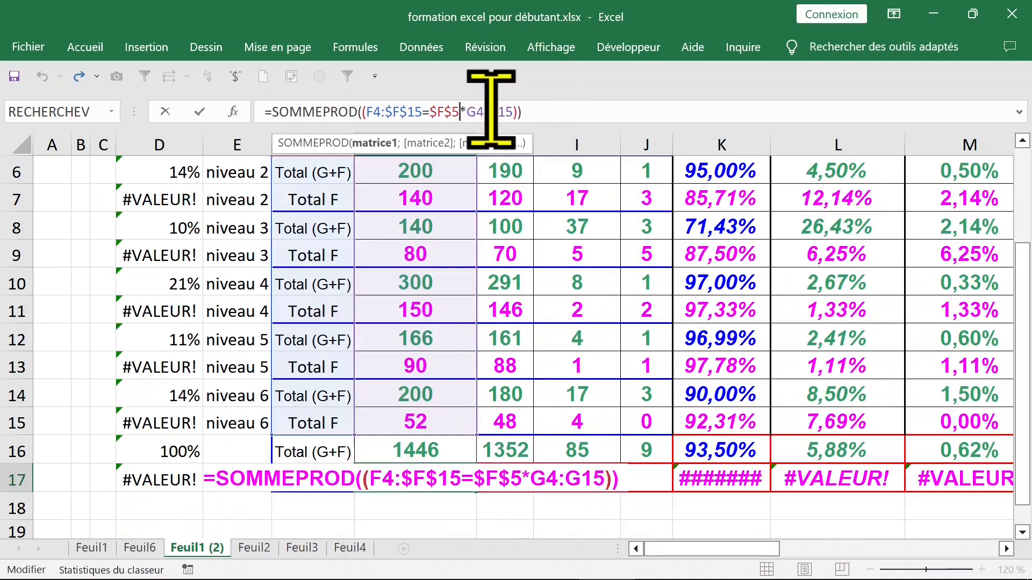
text())
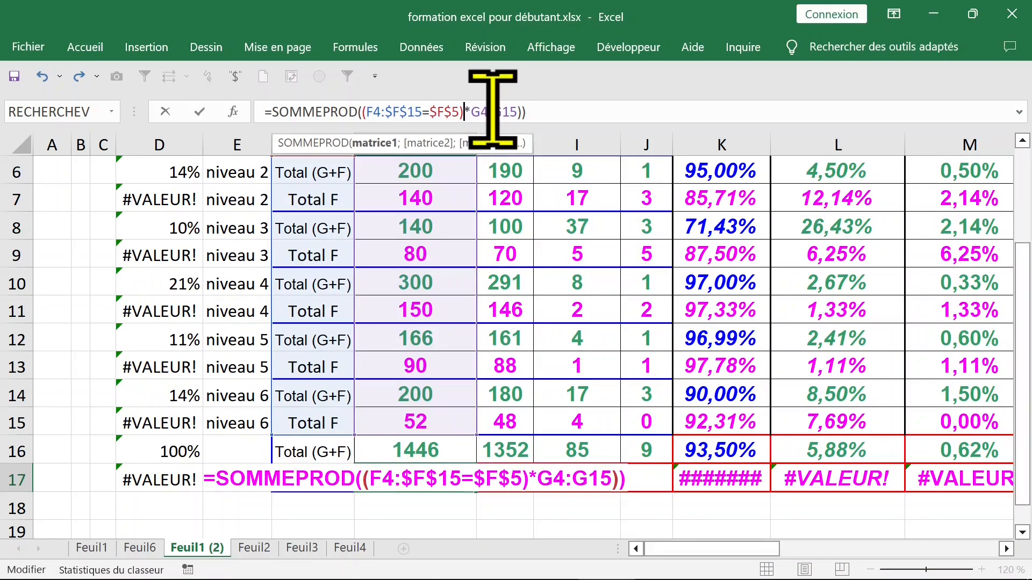
click(471, 109)
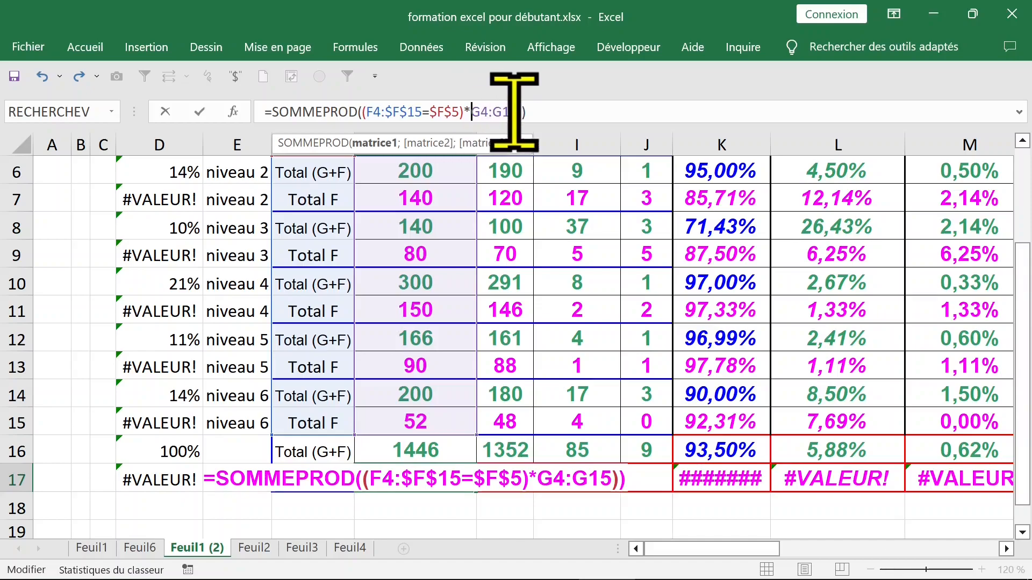
text(()
click(551, 112)
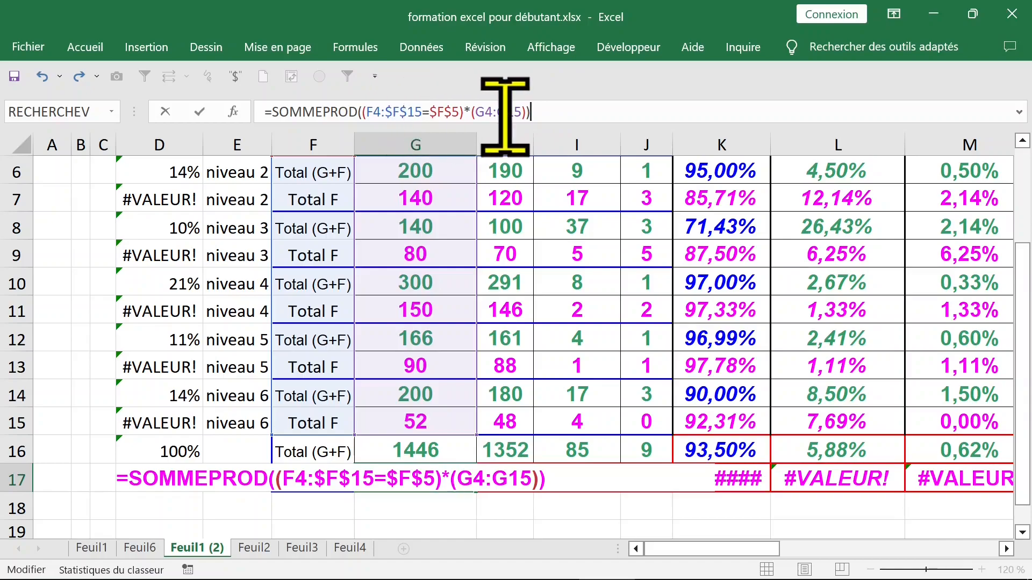
key(Return)
- Fill the SOMMEPROD formula from G17 across H17:J17 in the Total F row
click(433, 475)
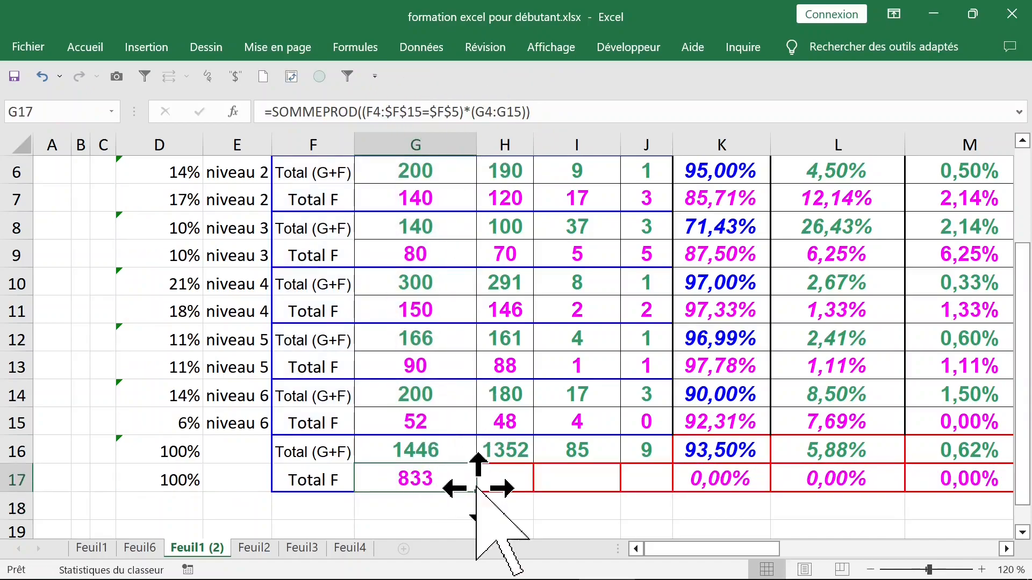
drag(477, 491, 658, 491)
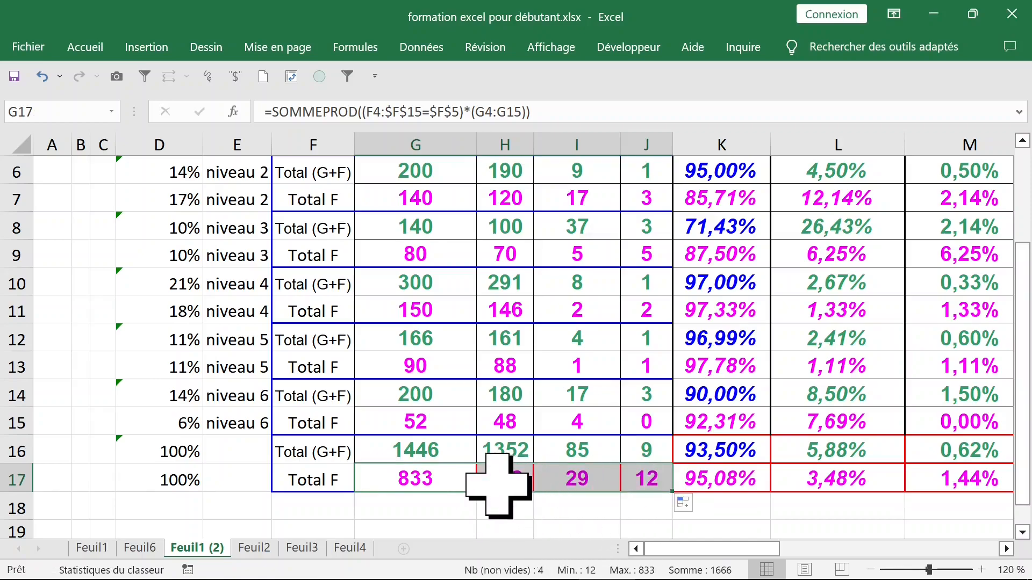
scroll(497, 487, down, 2)
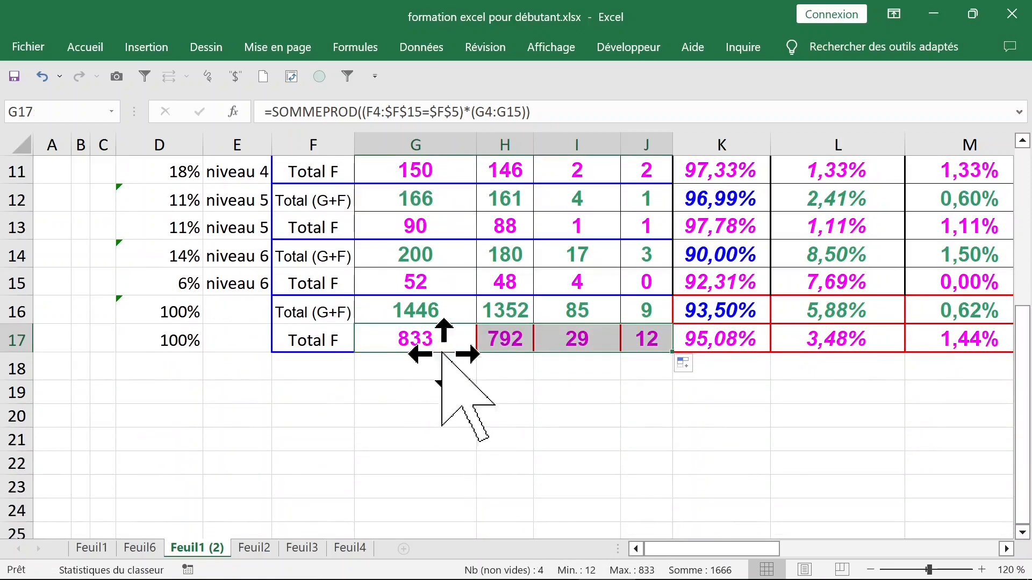
click(432, 340)
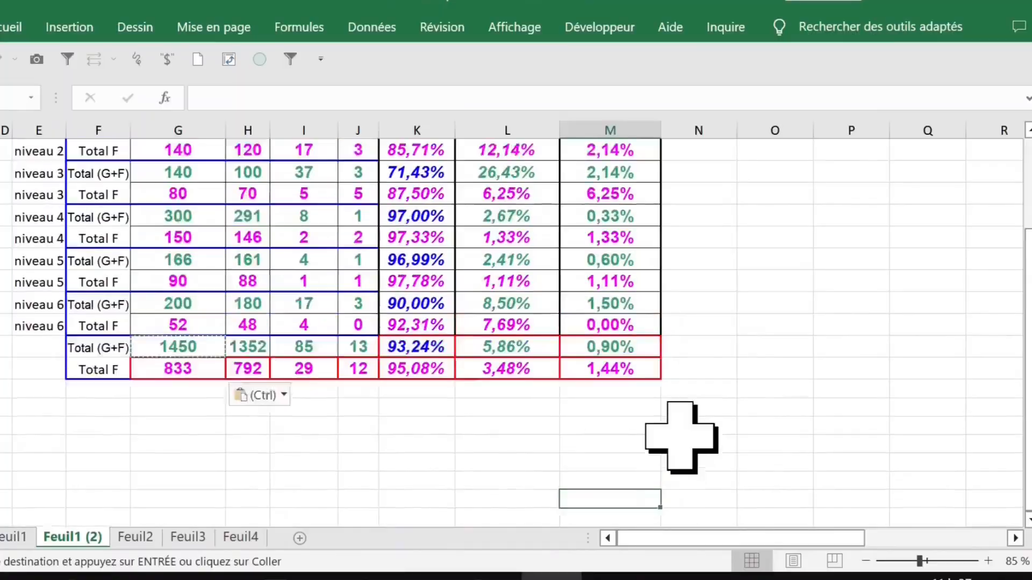
- Set the niveau 1 Total (G+F) value of Présents au examens de fin d'année in G4 to 440
scroll(681, 430, up, 2)
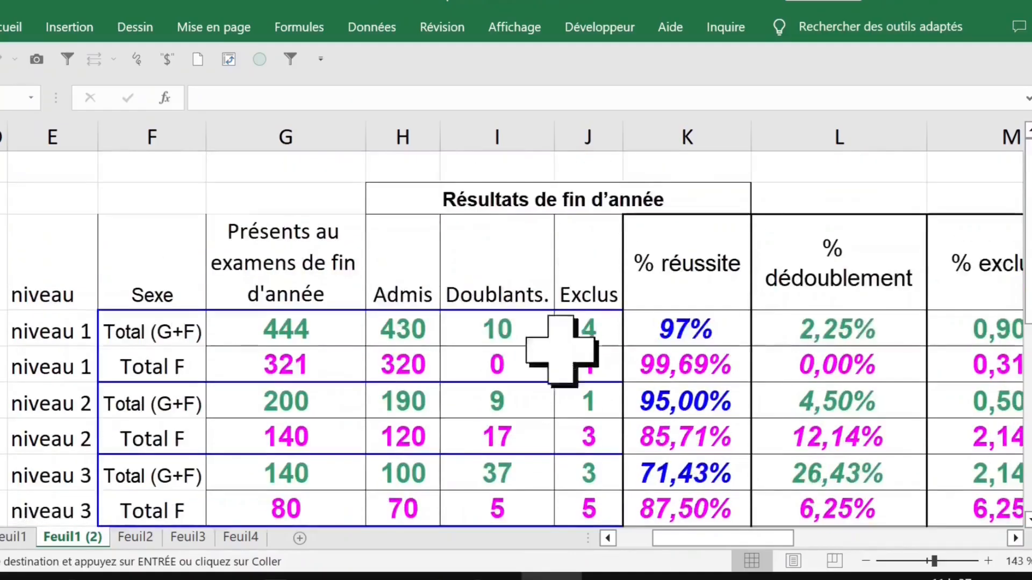
click(398, 334)
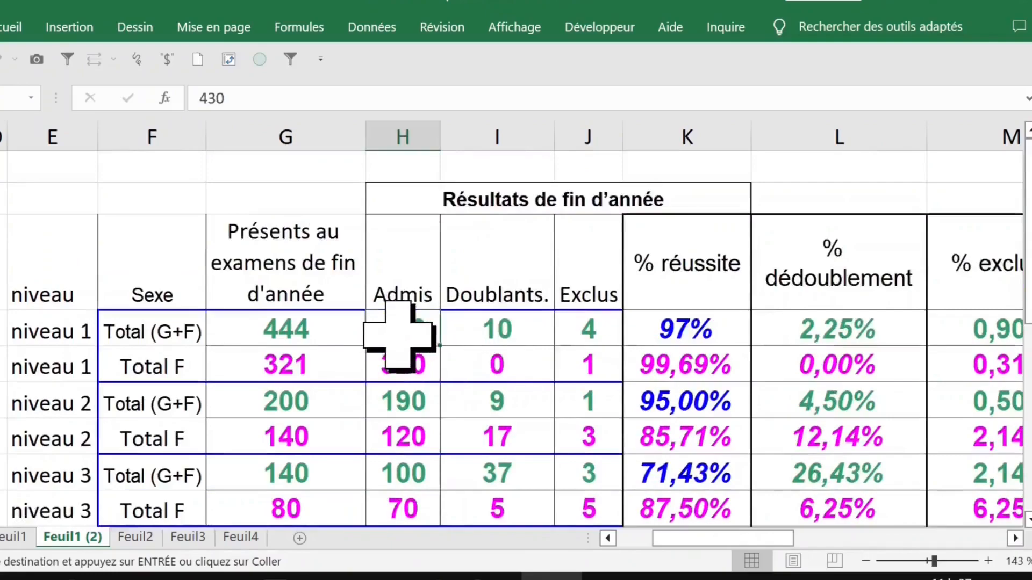
click(281, 334)
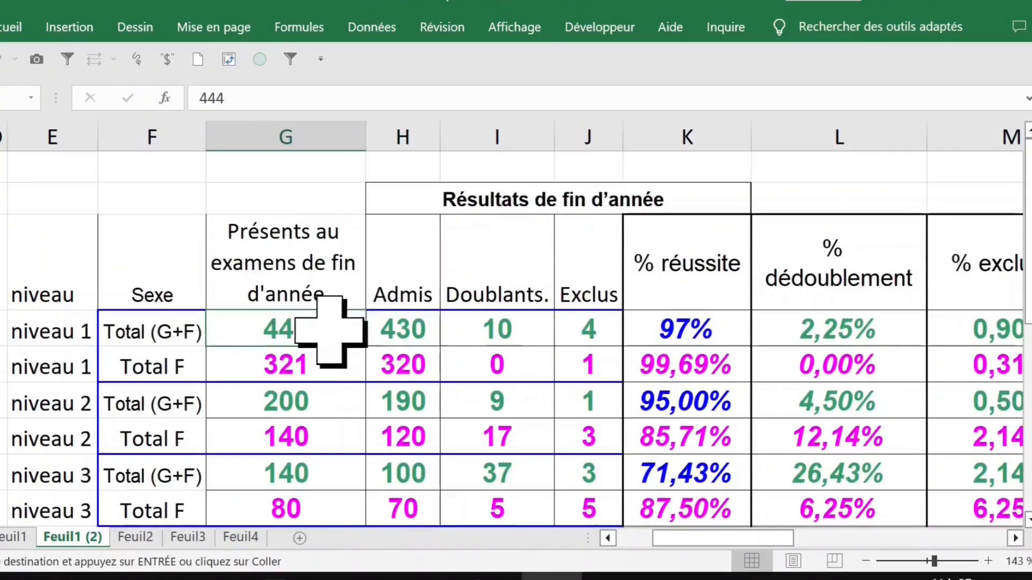
text(4)
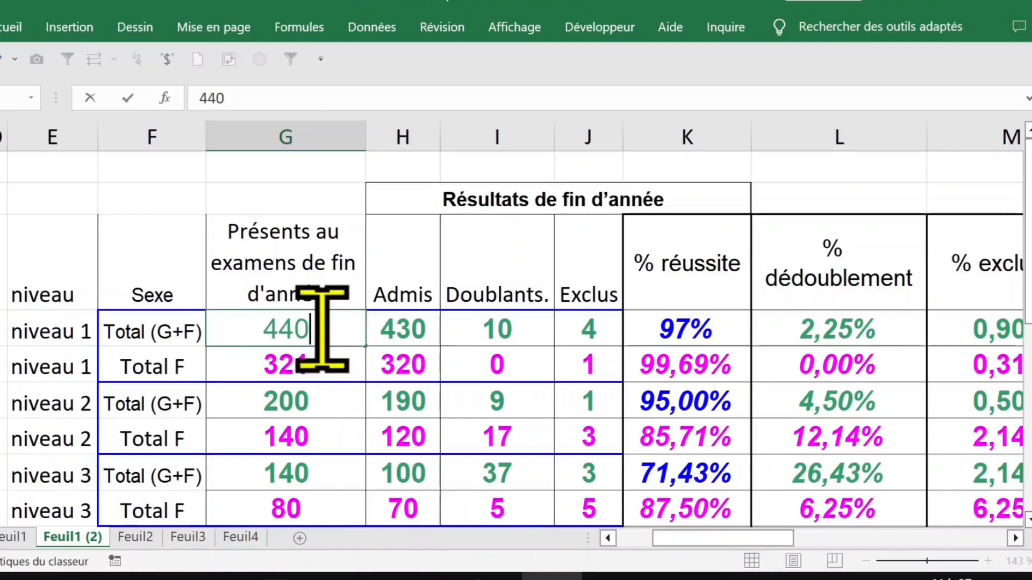
text(40)
click(422, 397)
- Try to enter 500 as the niveau 1 Total (G+F) Admis value in H4
click(402, 329)
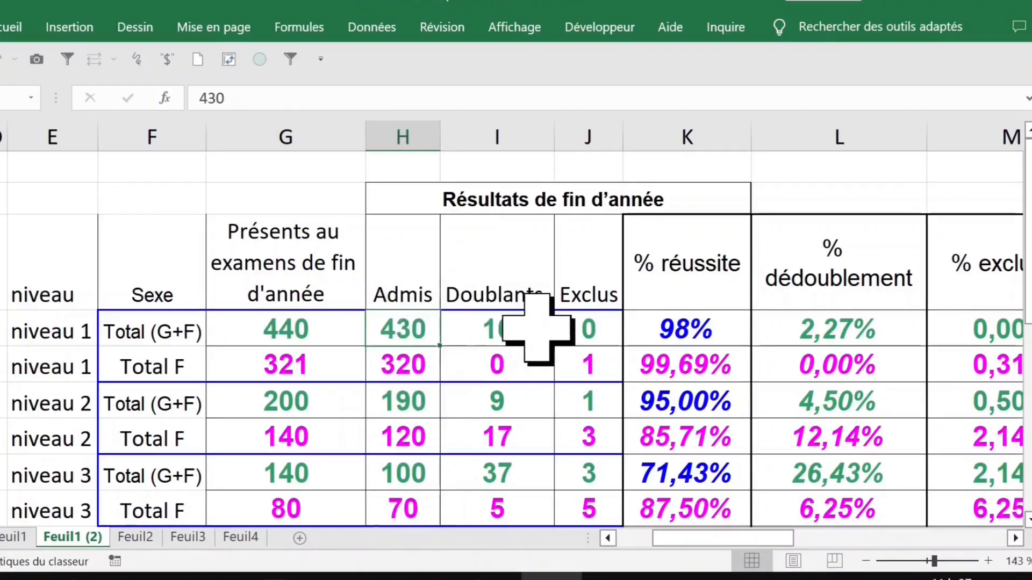
text(500)
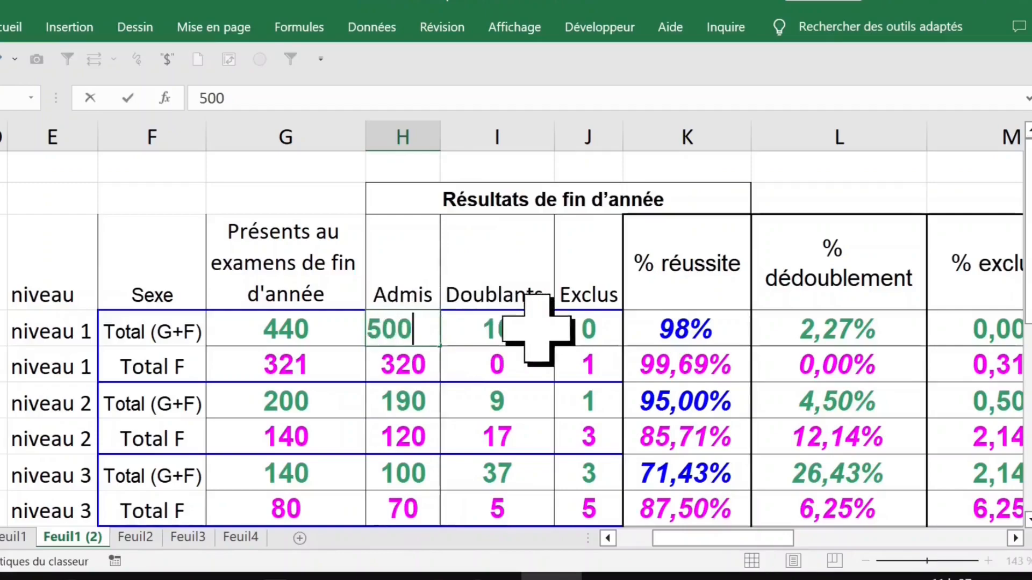
key(Return)
click(484, 341)
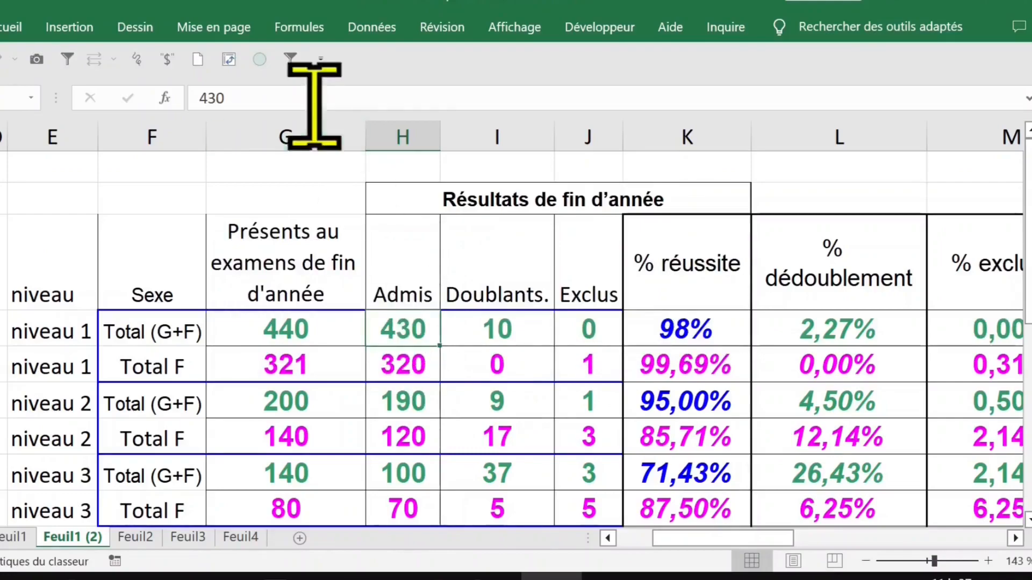
- Apply data validation to H4 allowing a whole number (Nombre entier) between 0 and =G4
click(374, 30)
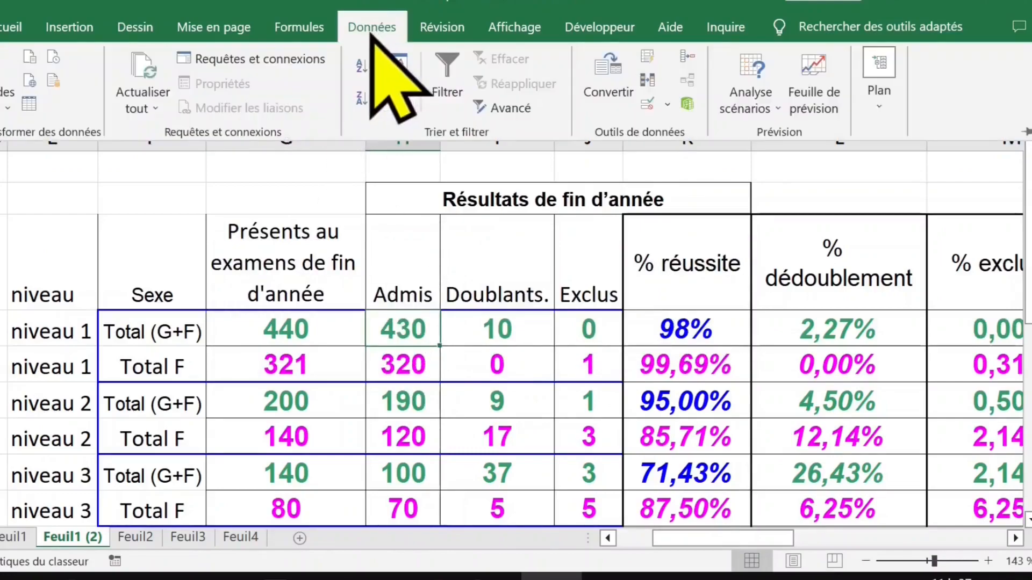
click(649, 103)
drag(645, 103, 810, 53)
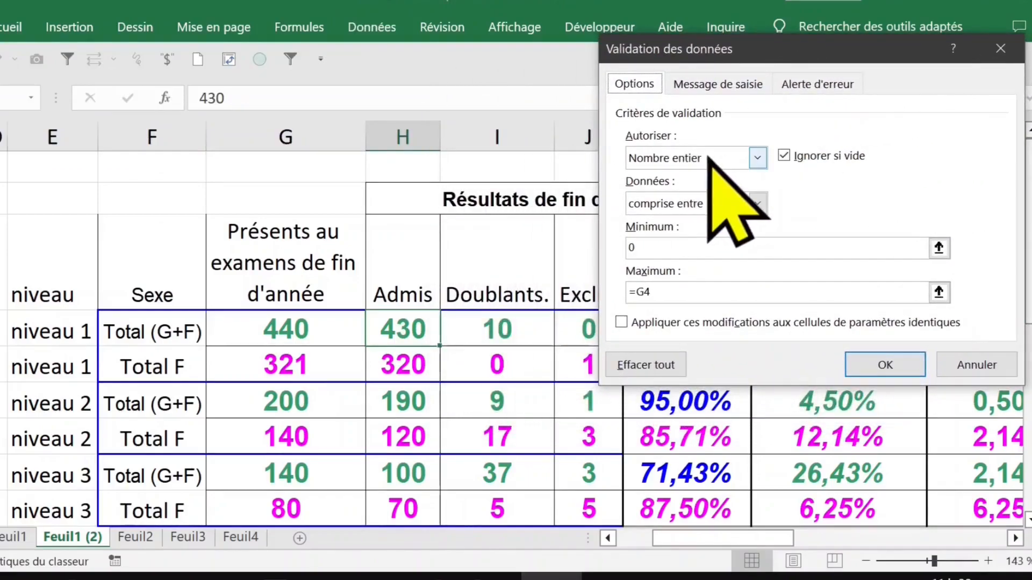
click(700, 248)
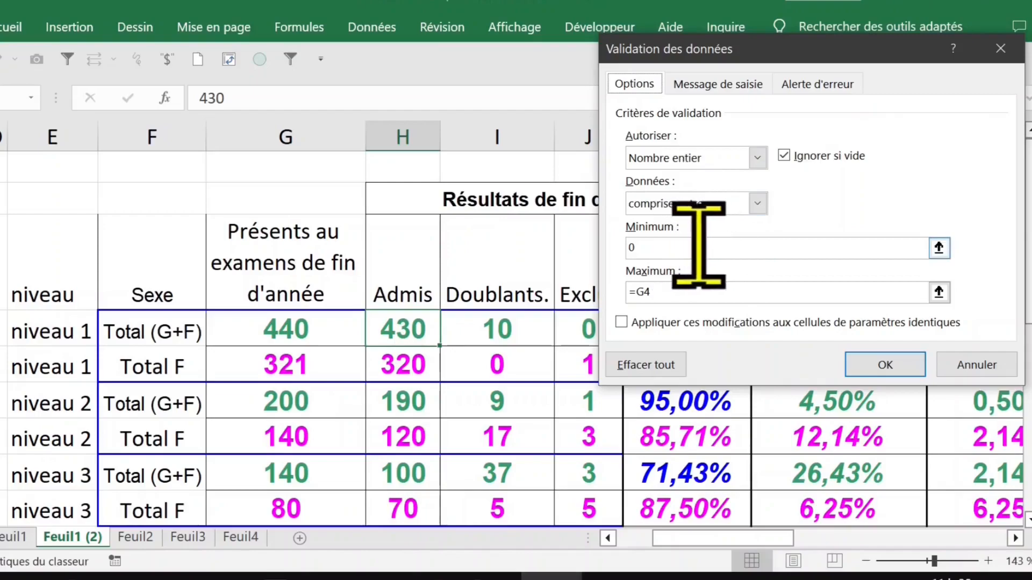
click(696, 292)
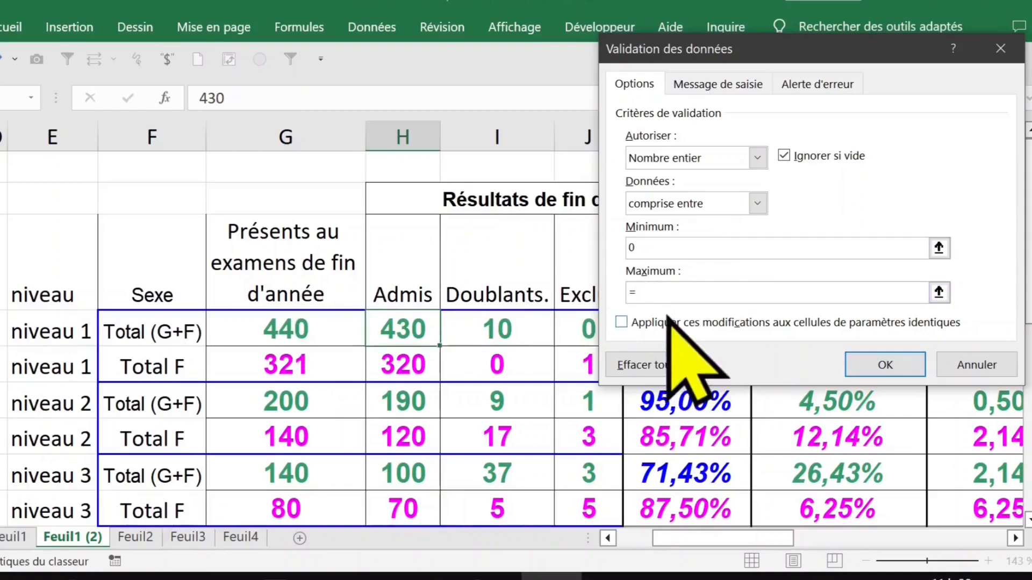
text(=)
click(325, 333)
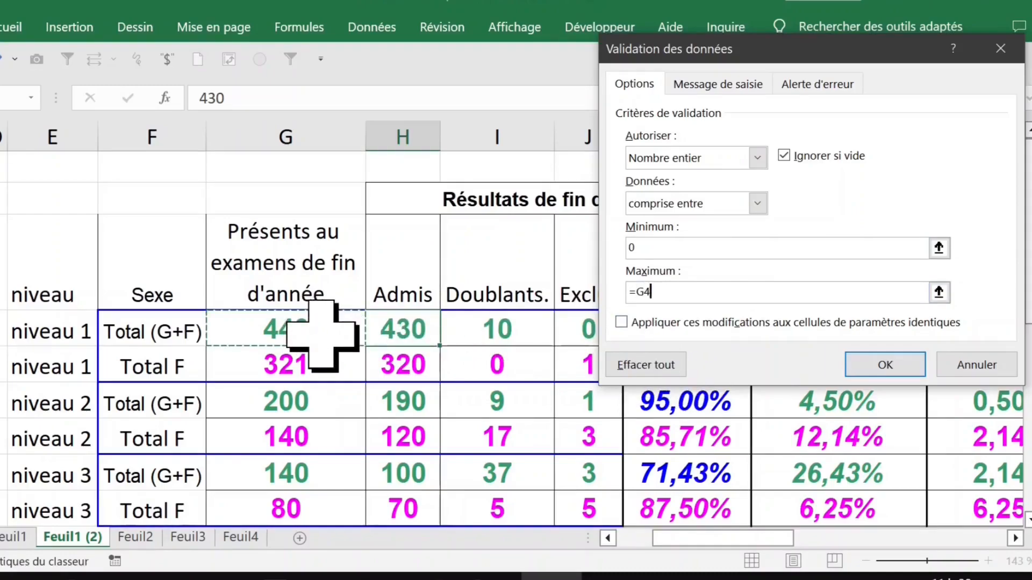
key(Return)
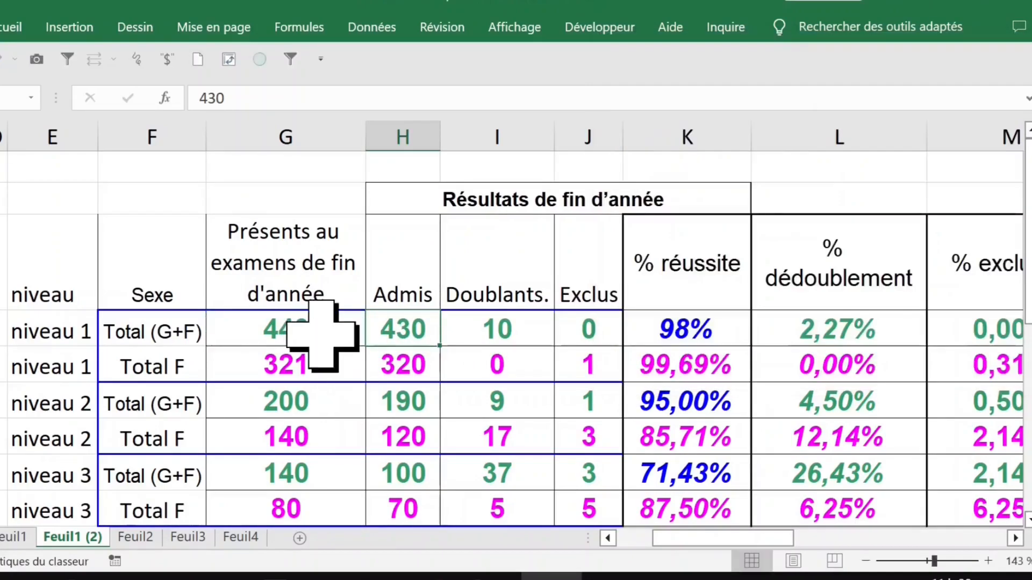
- Copy H4 and paste only its validation onto the remaining Admis cells H5:H15
right_click(414, 334)
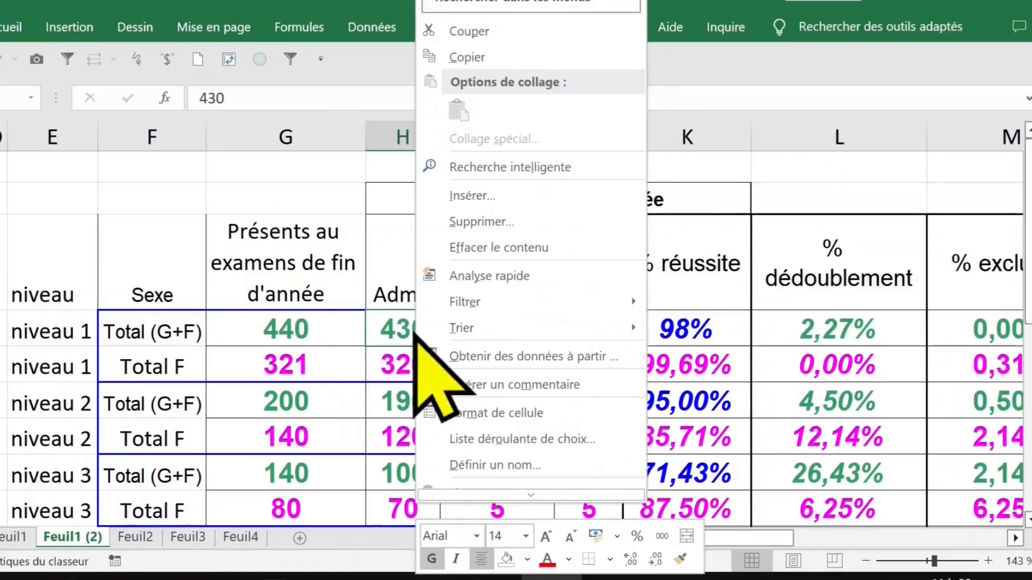
click(470, 57)
drag(414, 361, 411, 388)
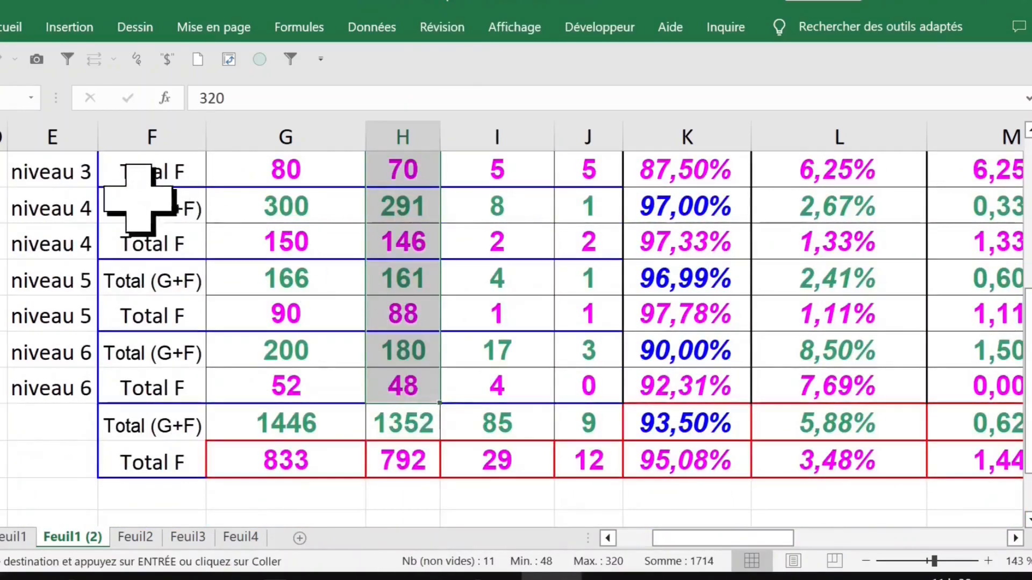
click(2, 26)
click(0, 115)
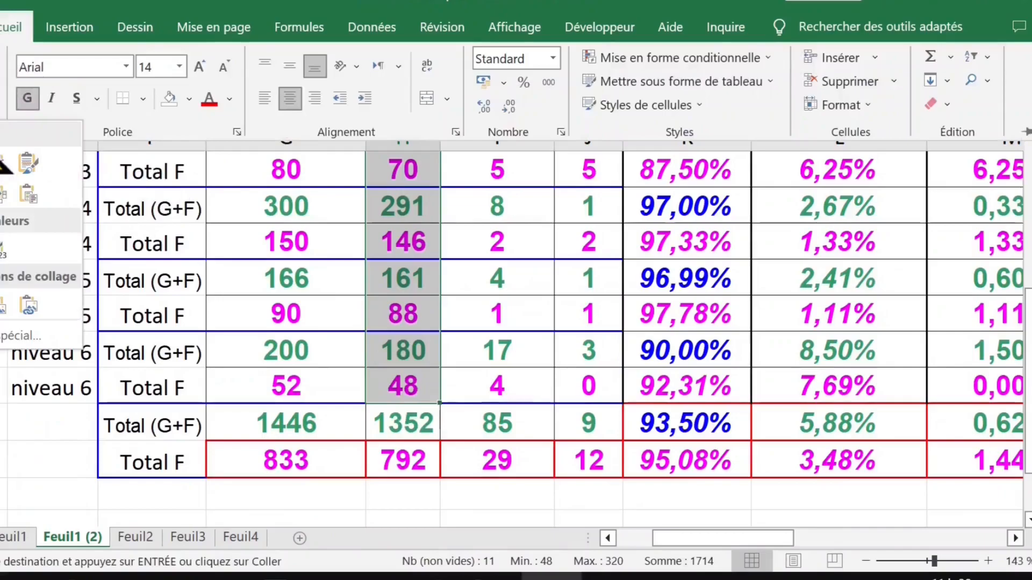
click(21, 337)
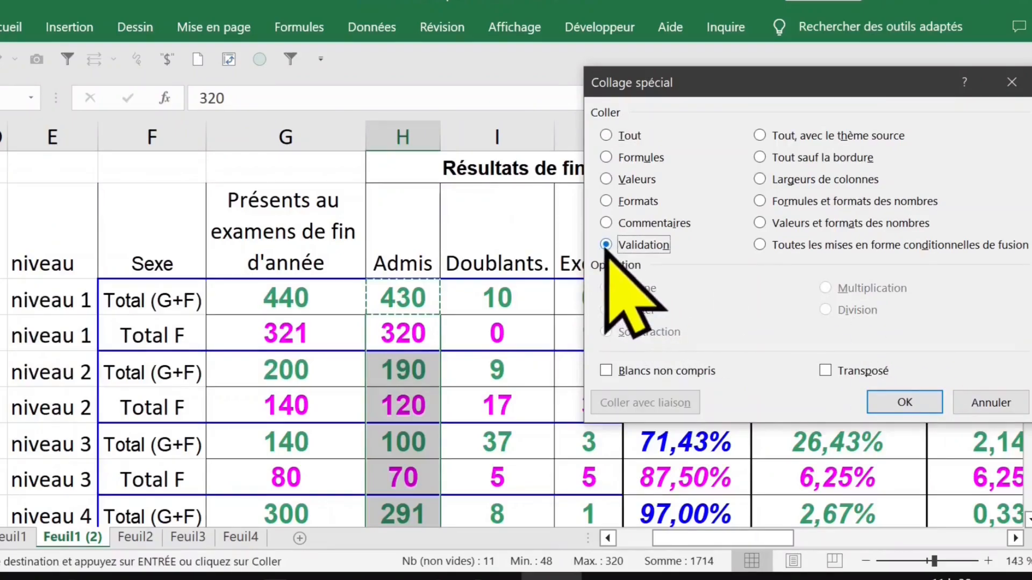
click(909, 402)
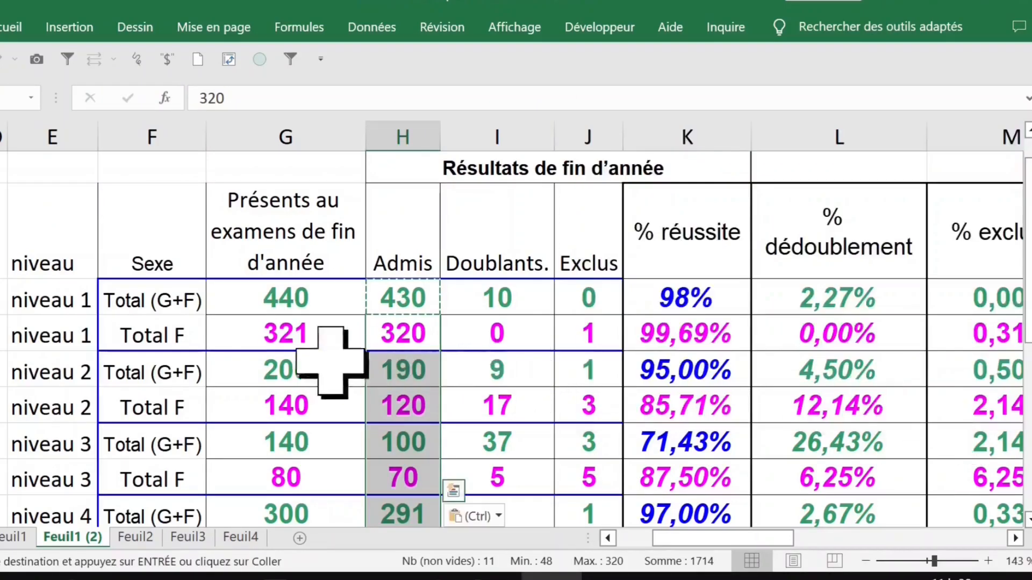
- Test the copied validation by trying to enter 333 in the niveau 1 Total F Admis cell H5
click(298, 336)
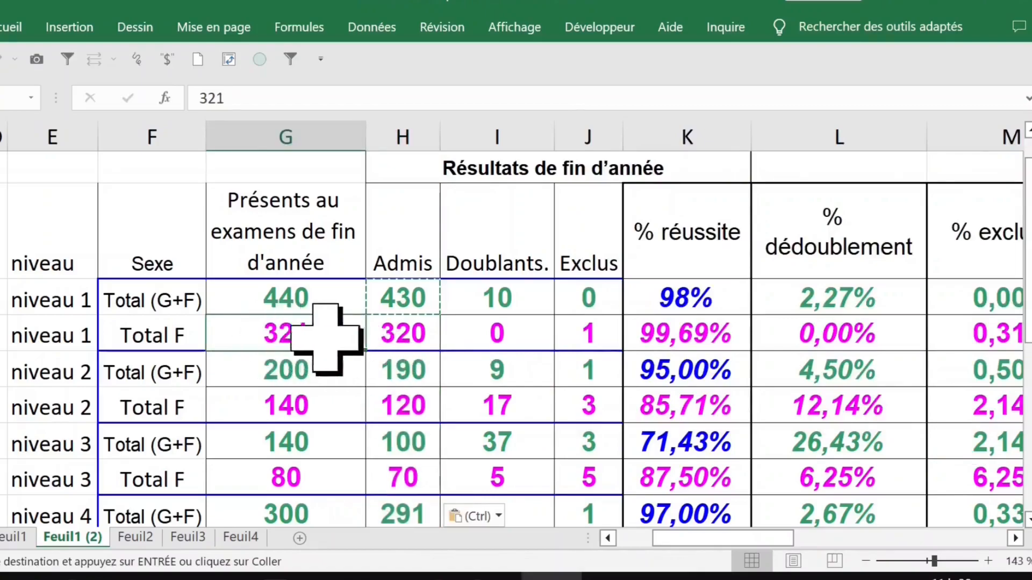
click(390, 332)
text(33)
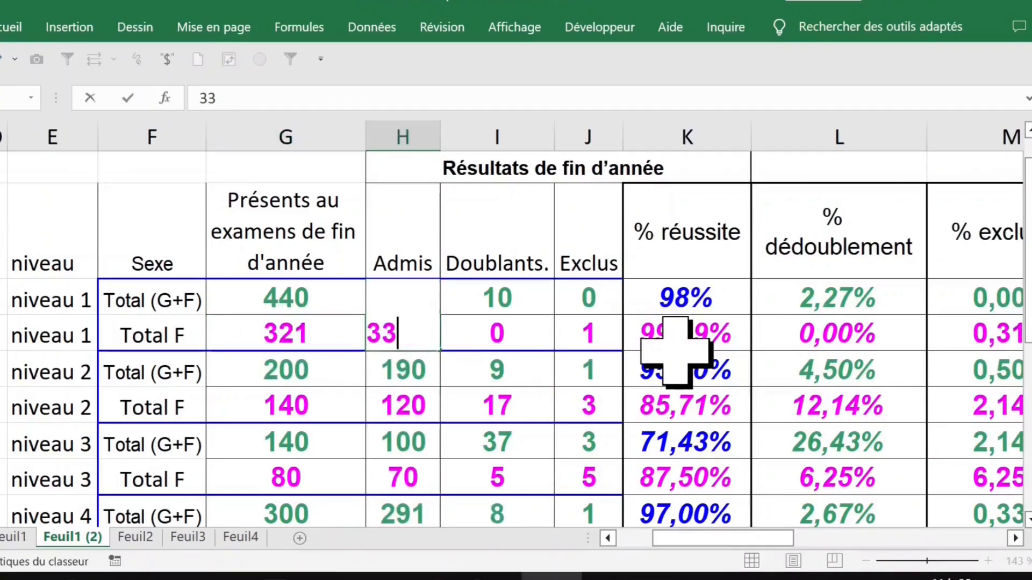
text(3)
key(Return)
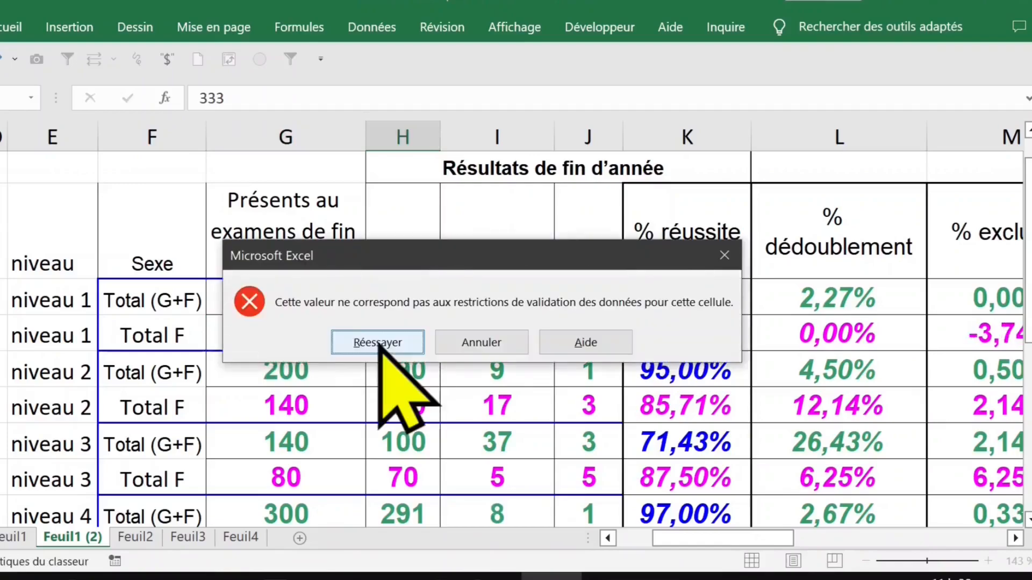
click(471, 339)
key(Return)
- Apply data validation to the Doublants cell I4 allowing a whole number between 0 and =G4
click(508, 304)
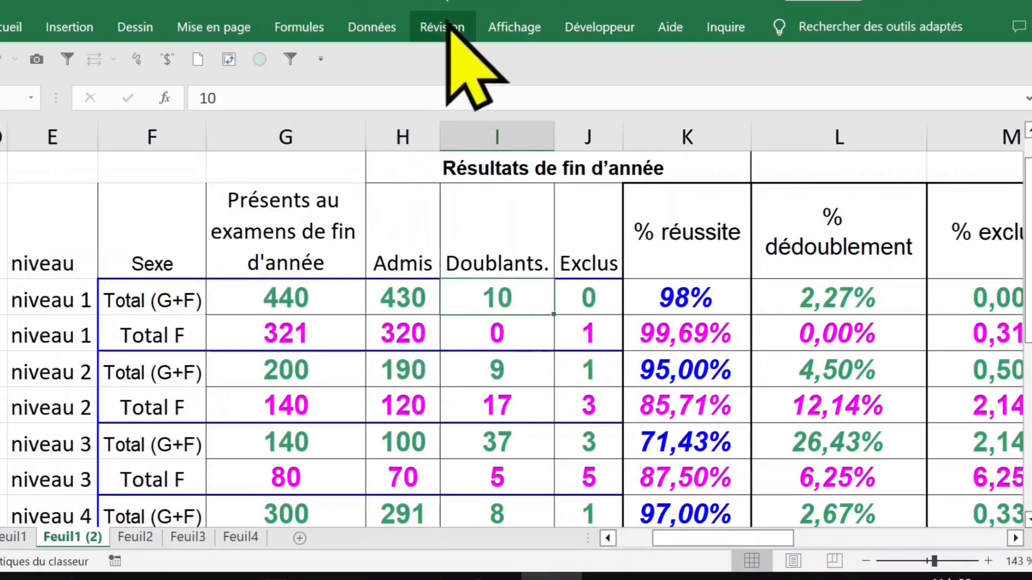
click(376, 27)
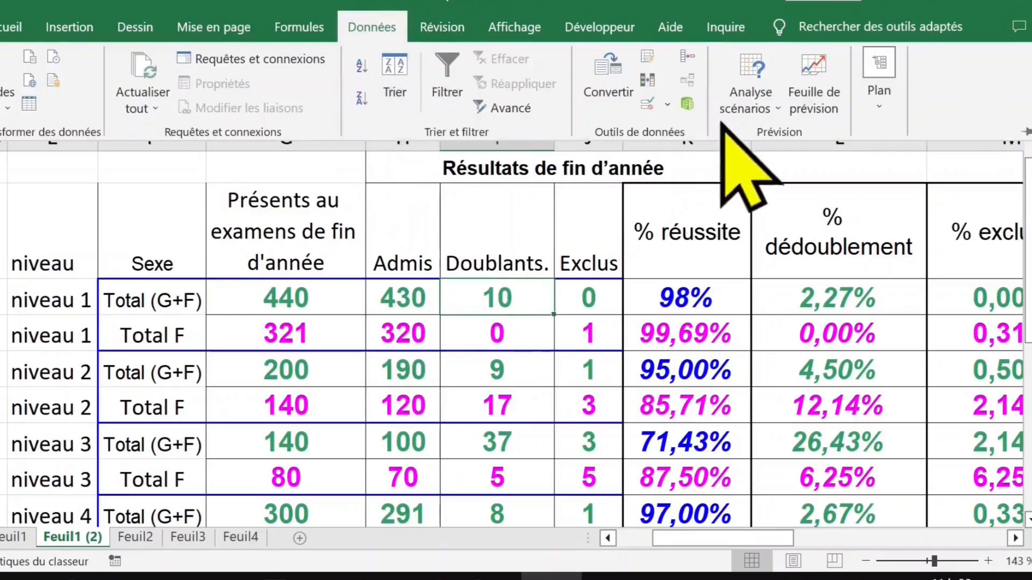
click(647, 103)
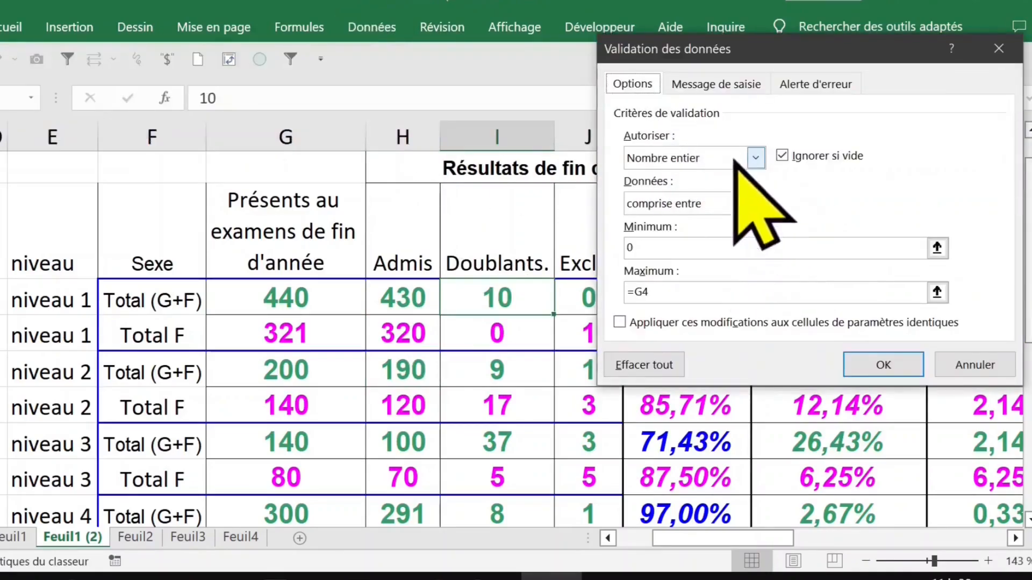
click(690, 292)
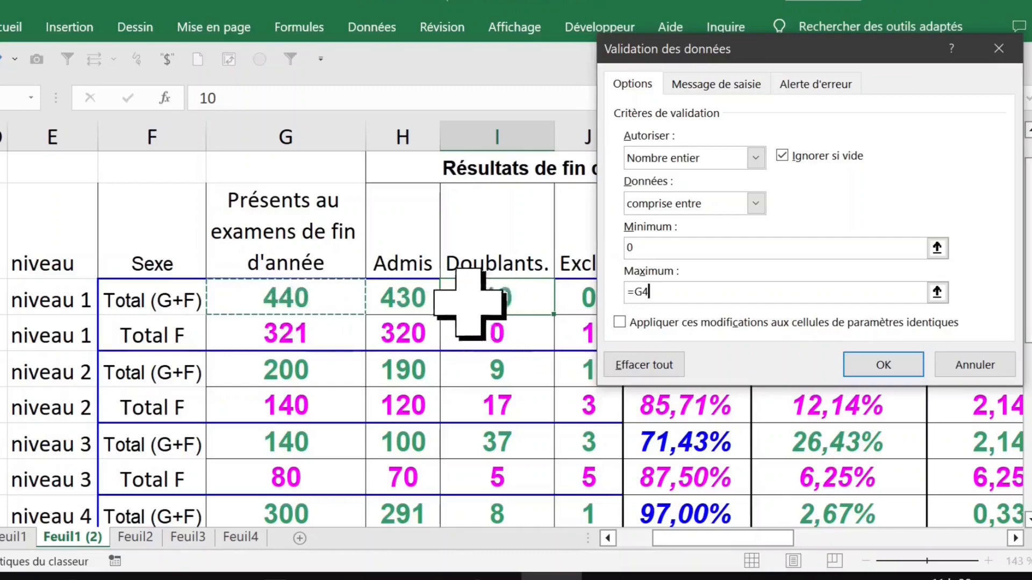
click(892, 365)
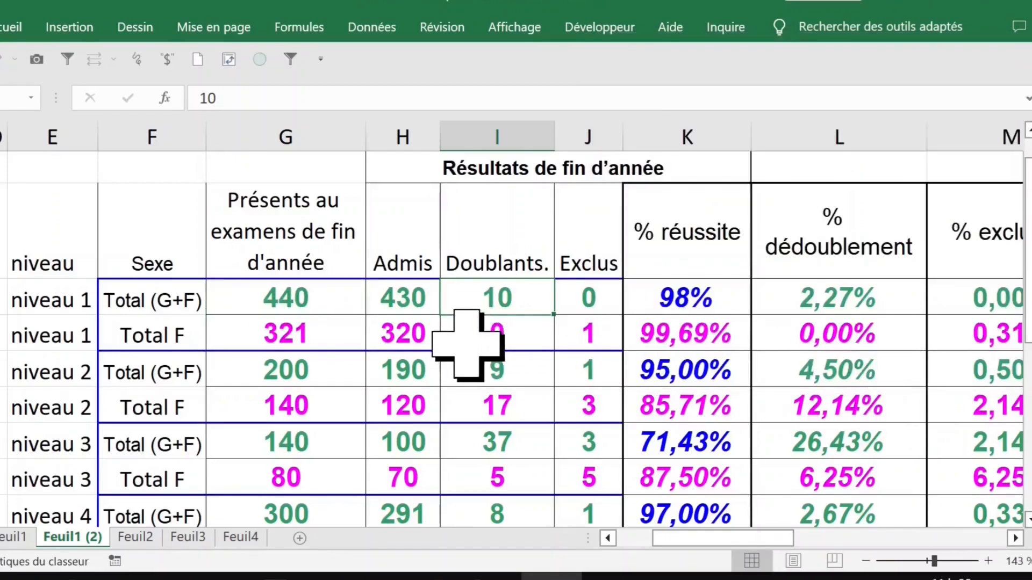
- Set Admis H4 to 0 and Doublants I4 to 440 to test the upper limit
click(393, 297)
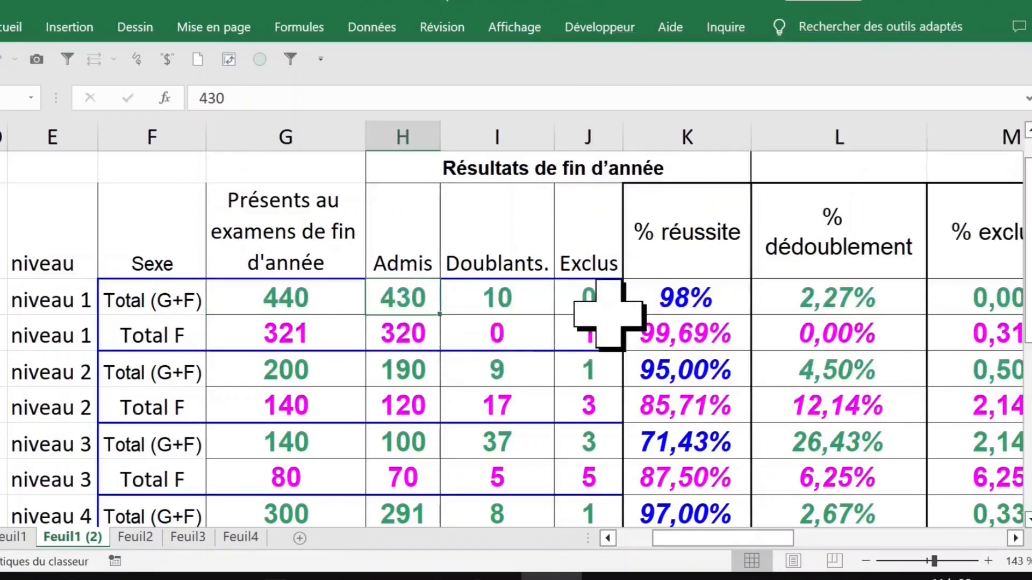
text(0)
key(Return)
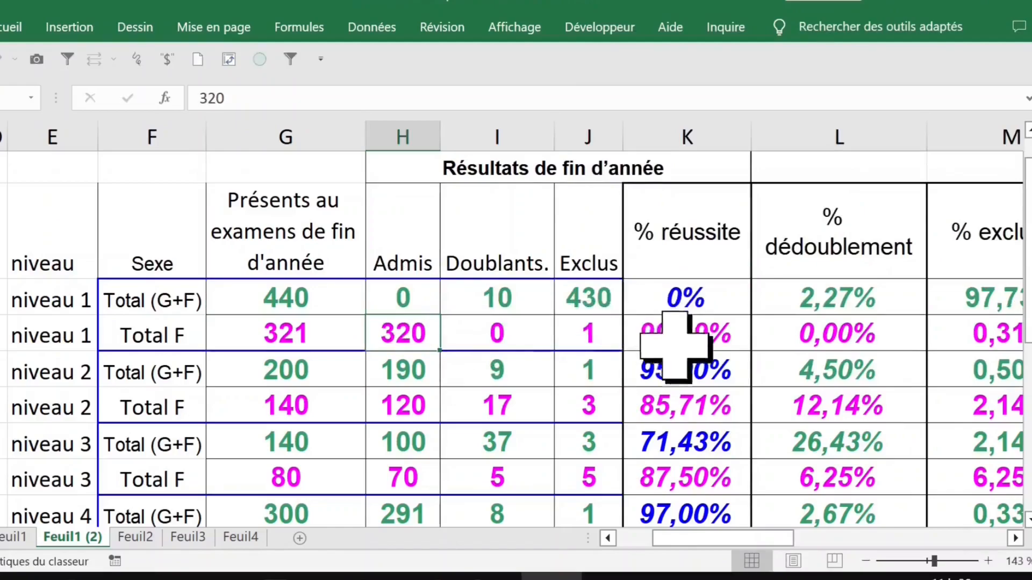
click(525, 308)
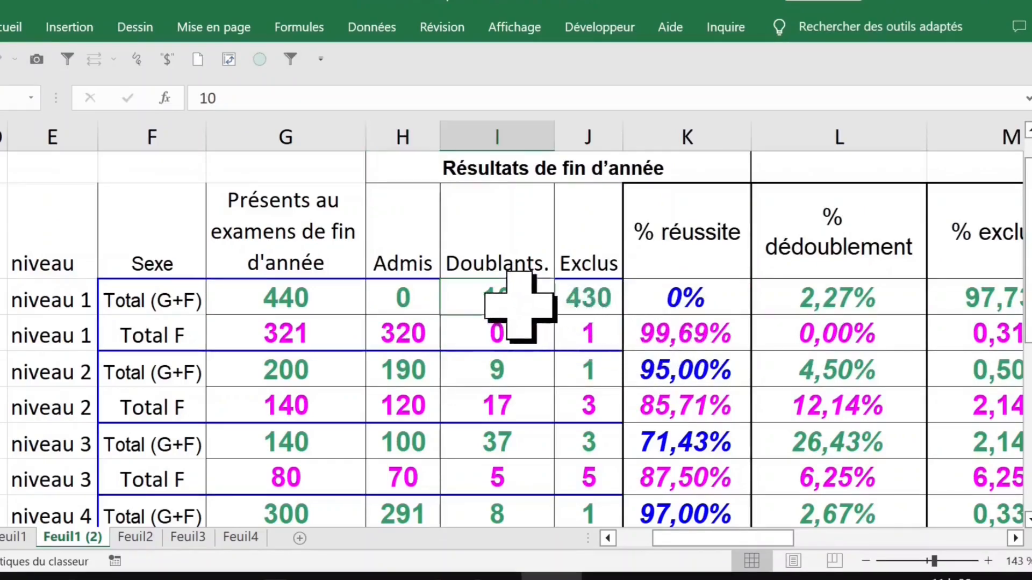
text(44)
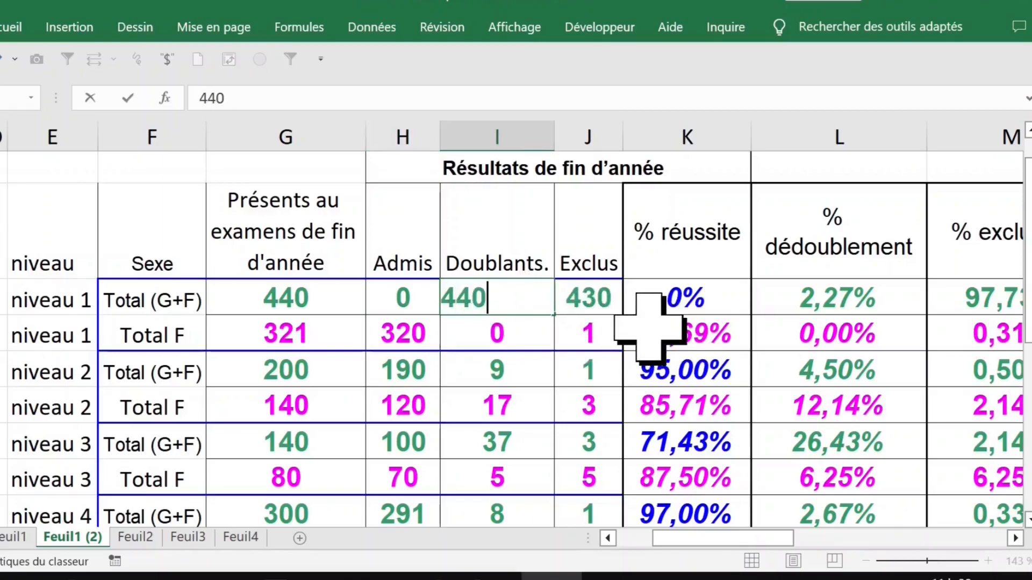
key(Return)
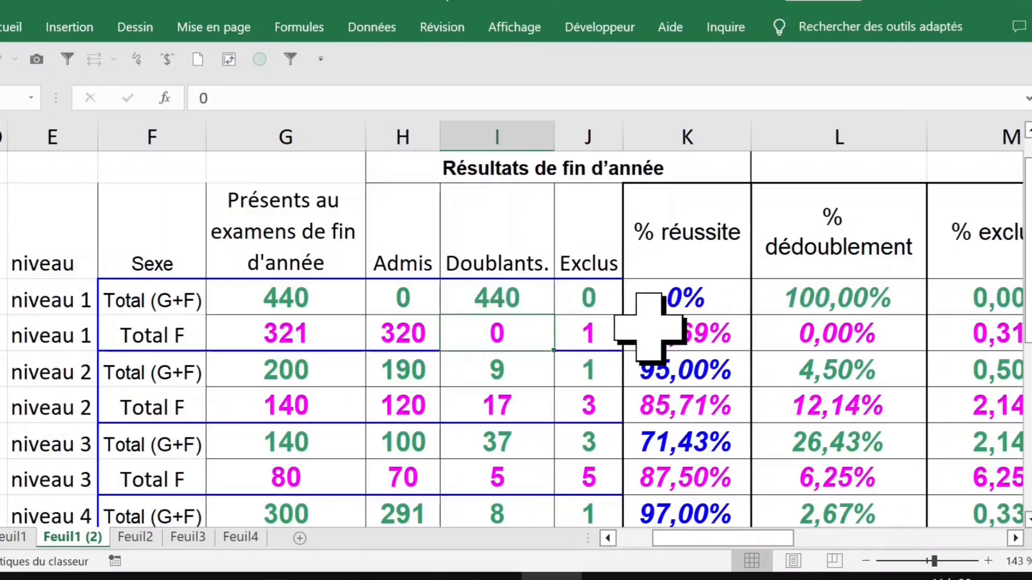
- Try to enter 450 in the niveau 1 Total (G+F) Doublants cell I4
click(535, 296)
text(4)
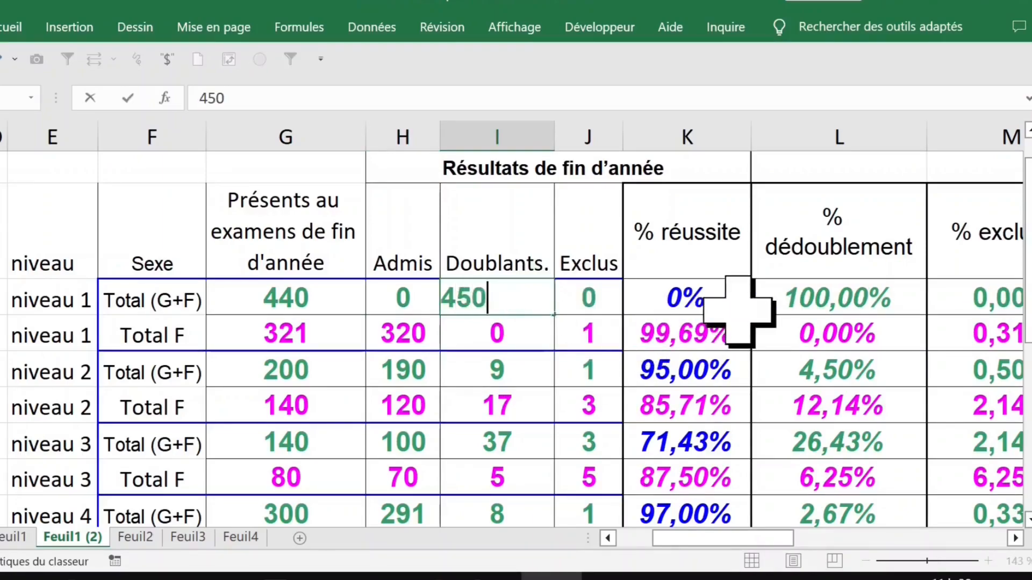
text(50)
key(Return)
click(480, 342)
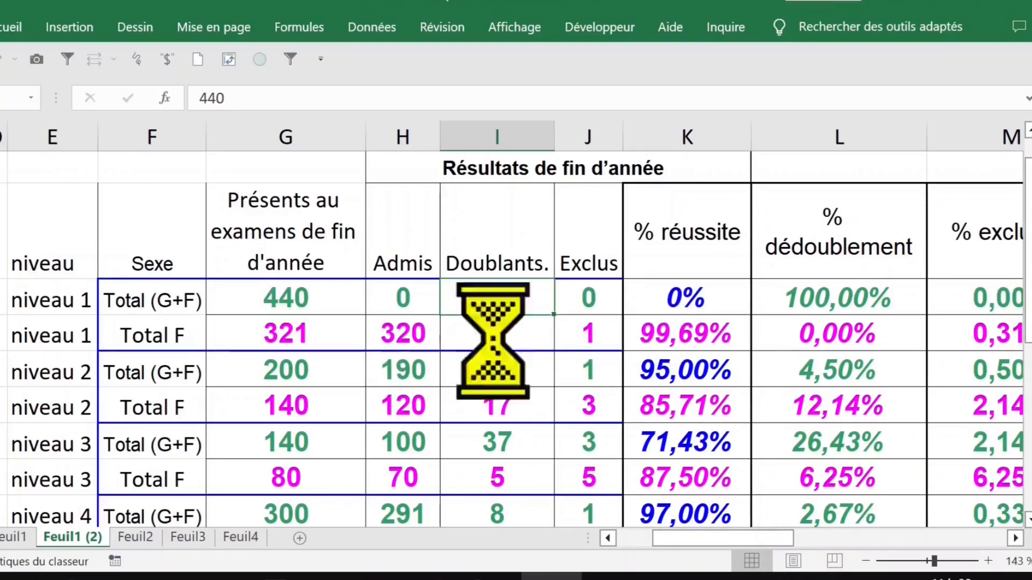
- Restore Doublants I4 to 10 and Admis H4 to 430, and select the Exclus cell J4
text(10)
key(Left)
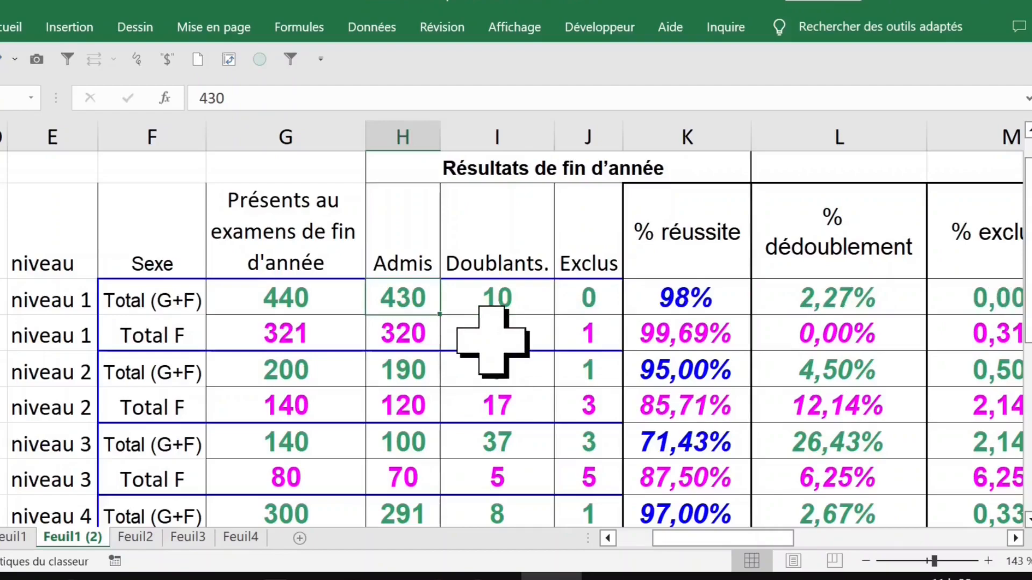
click(578, 299)
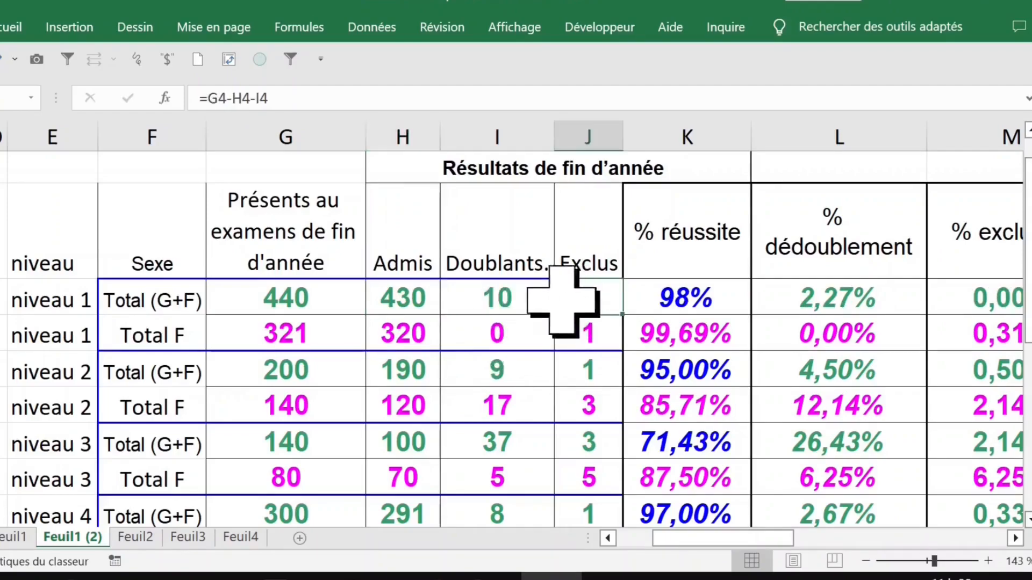
- Inspect the Exclus formulas in J4 and J6 against the Présents, Admis and Doublants columns
drag(591, 297, 592, 414)
click(445, 310)
click(611, 302)
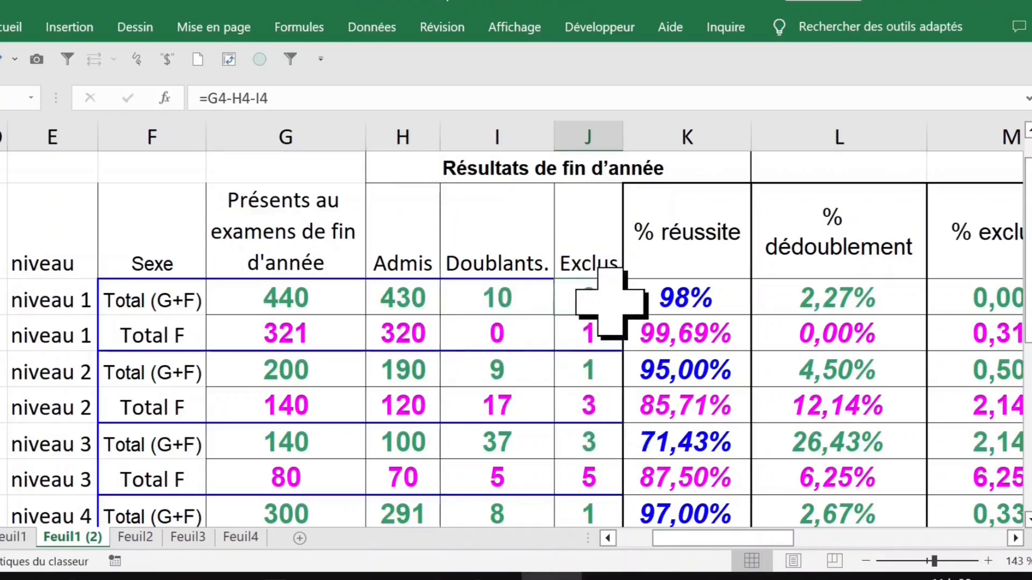
scroll(527, 343, down, 2)
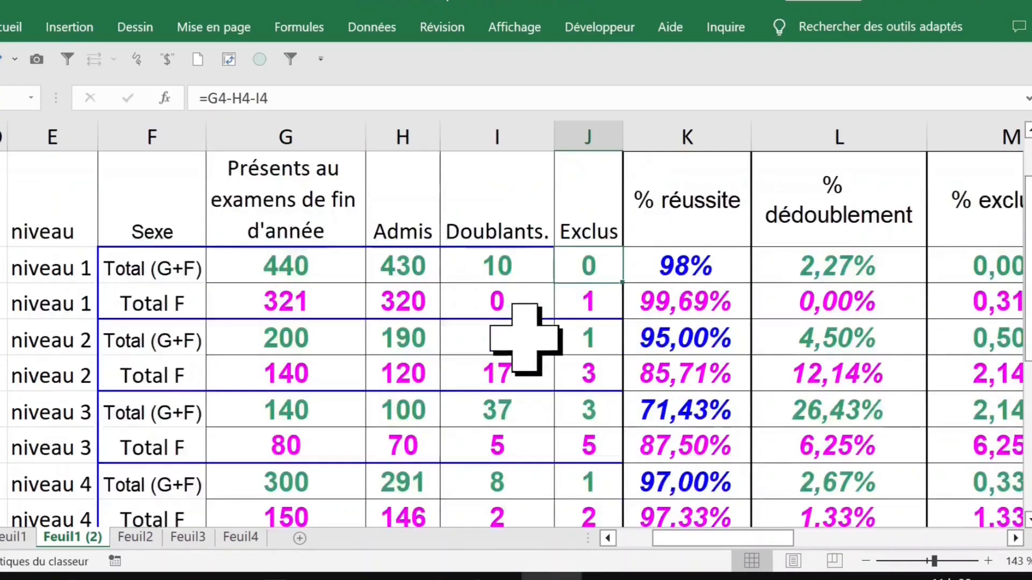
click(585, 242)
scroll(632, 274, up, 2)
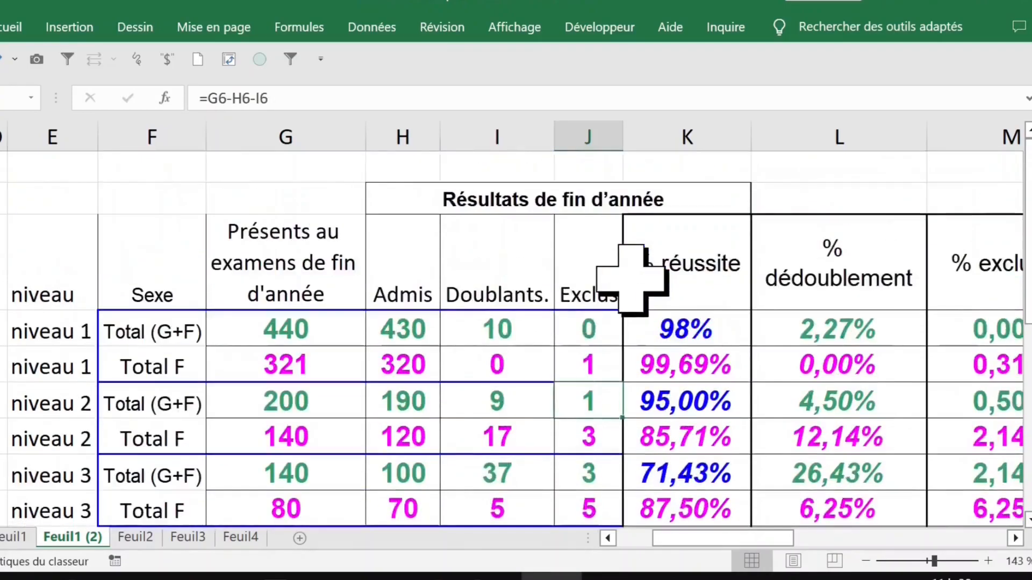
- Write the relation notes d=p-a-e in F1 and p=a+d+e in G1 above the table
click(492, 329)
click(151, 172)
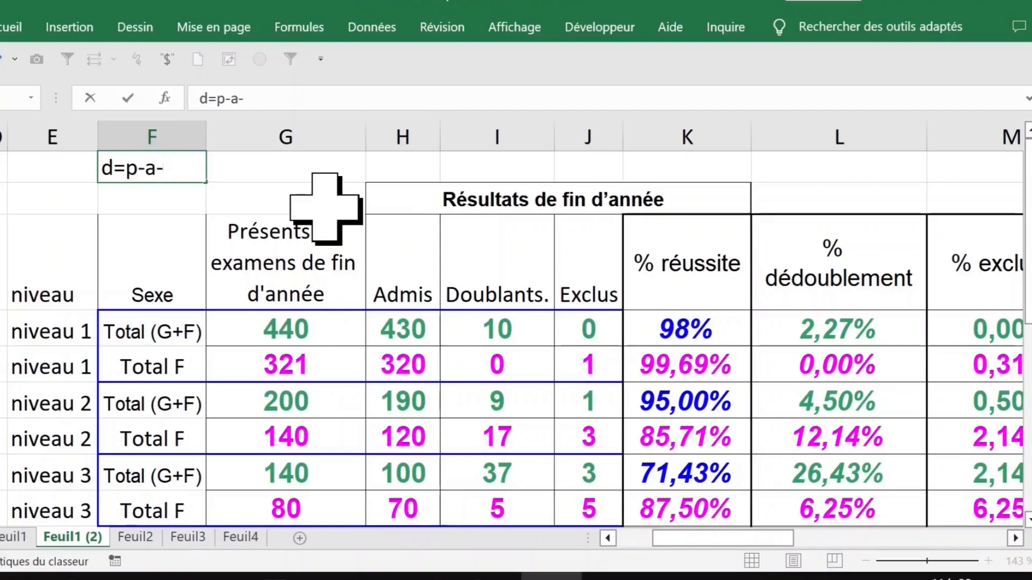
click(272, 231)
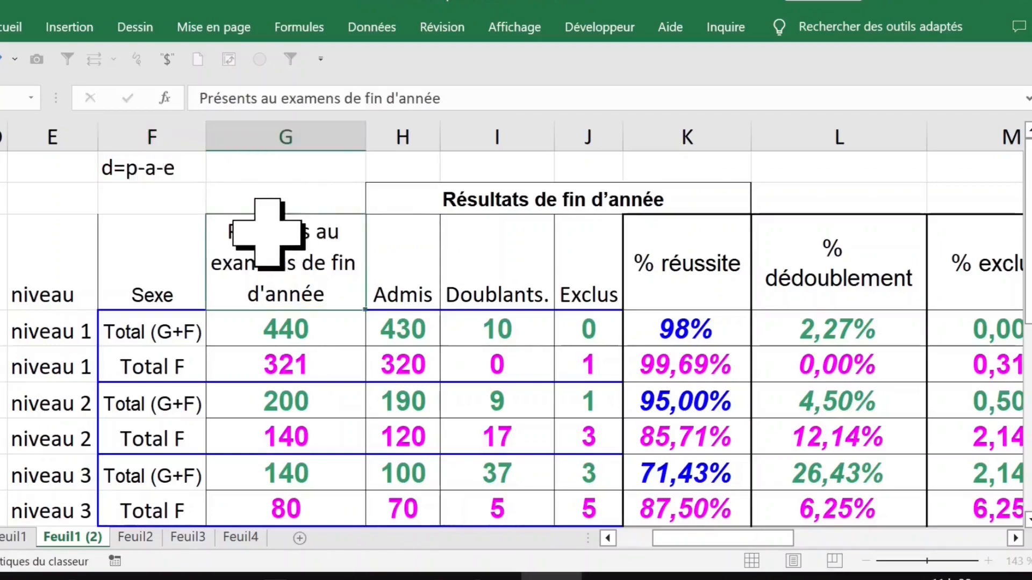
click(346, 172)
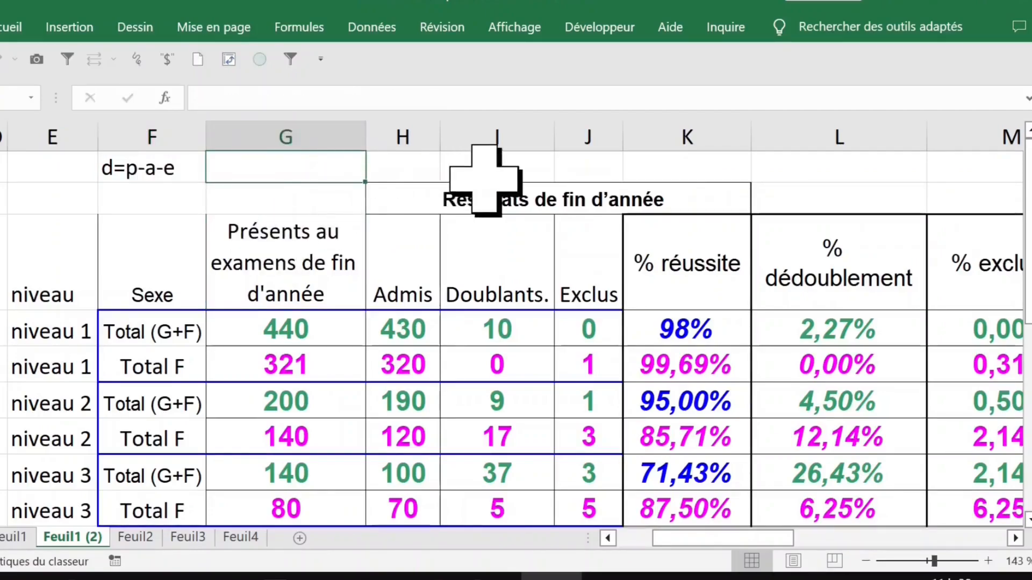
text(p=a+d+e)
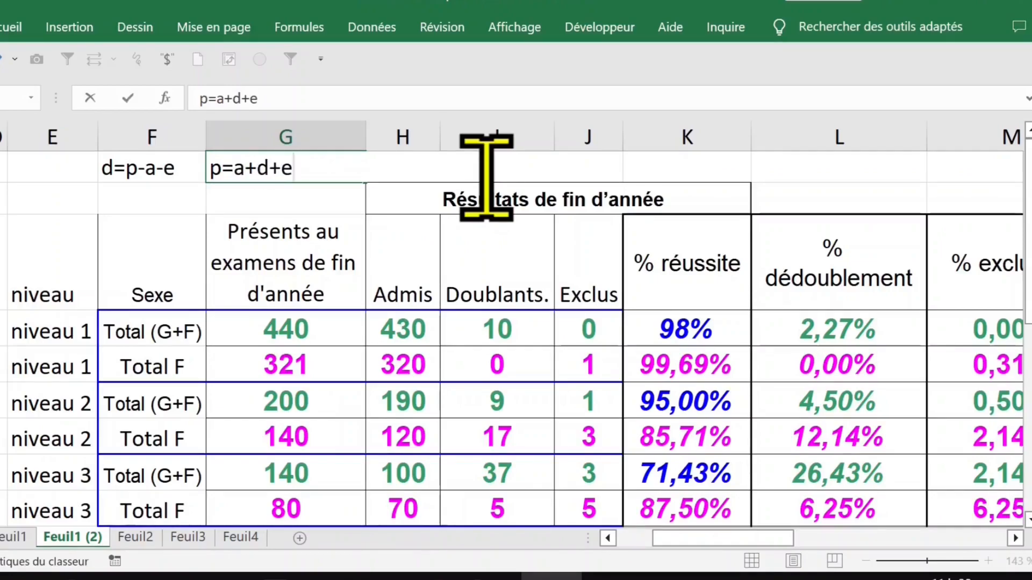
click(472, 323)
- Compare the niveau 1 Total (G+F) Présents cell with the Admis, Doublants and Exclus cells of its row
click(299, 323)
drag(422, 336, 588, 401)
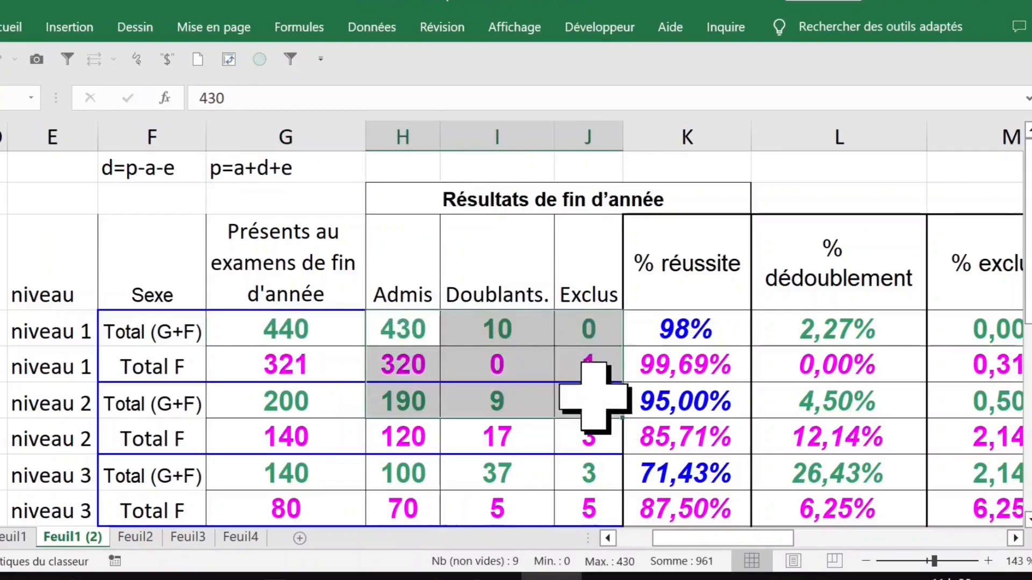
drag(342, 336, 553, 340)
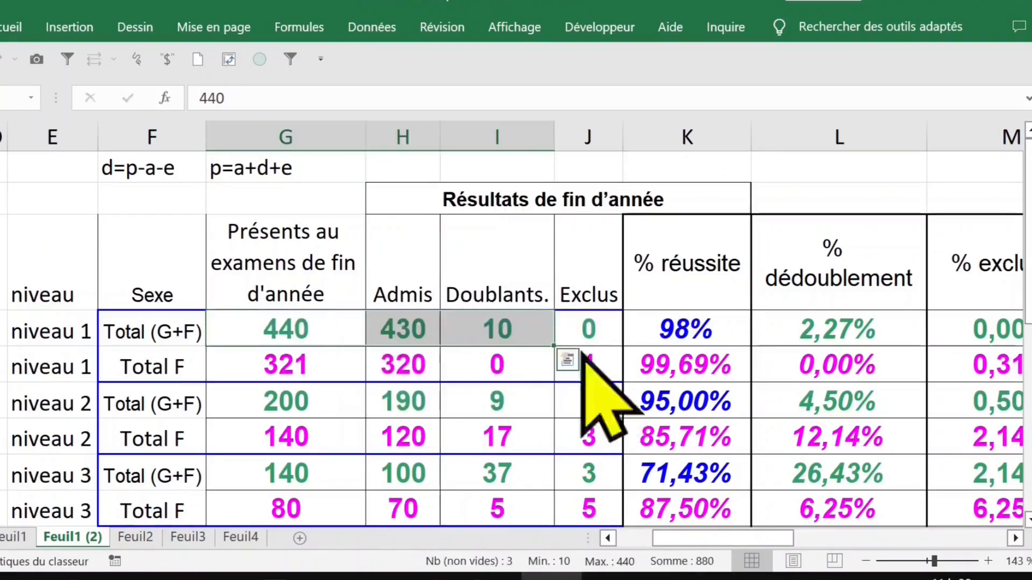
click(590, 336)
click(403, 331)
- Examine the Total (G+F) Admis formula in H16 and the Admis entries by level that feed it
scroll(371, 330, down, 2)
scroll(367, 331, up, 2)
scroll(369, 327, down, 4)
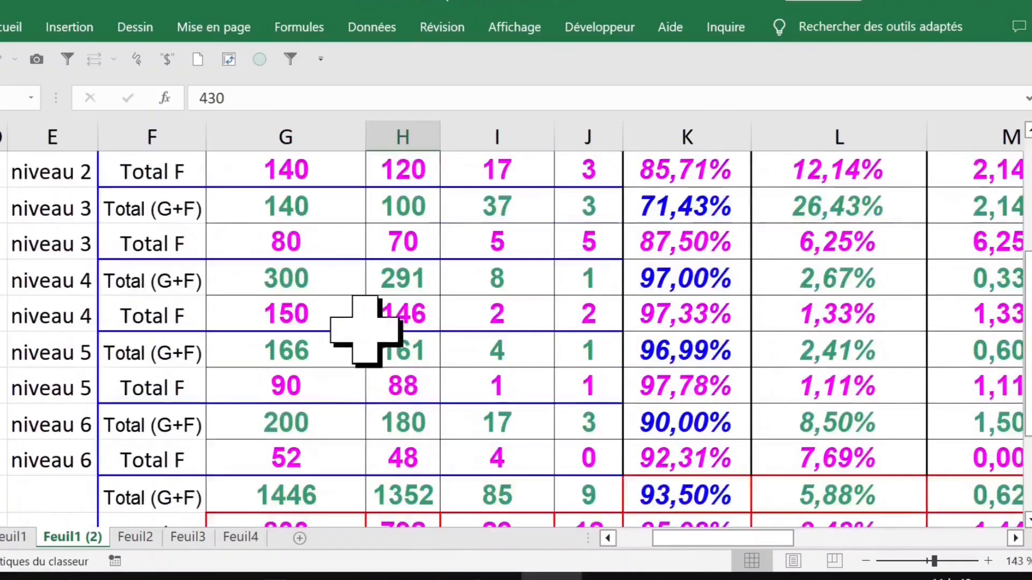
scroll(368, 325, up, 1)
click(387, 388)
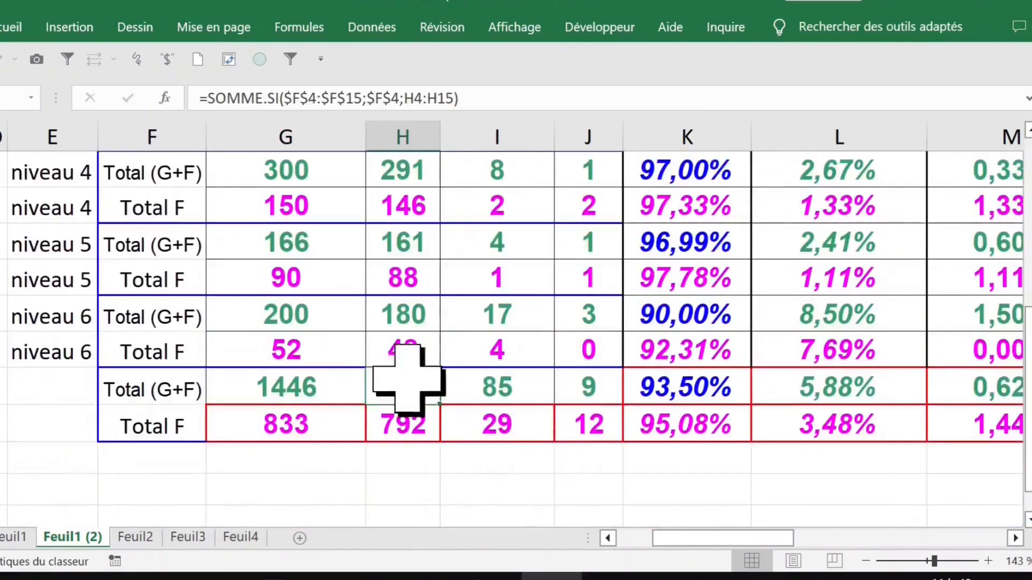
scroll(387, 295, up, 2)
click(411, 256)
scroll(553, 334, down, 2)
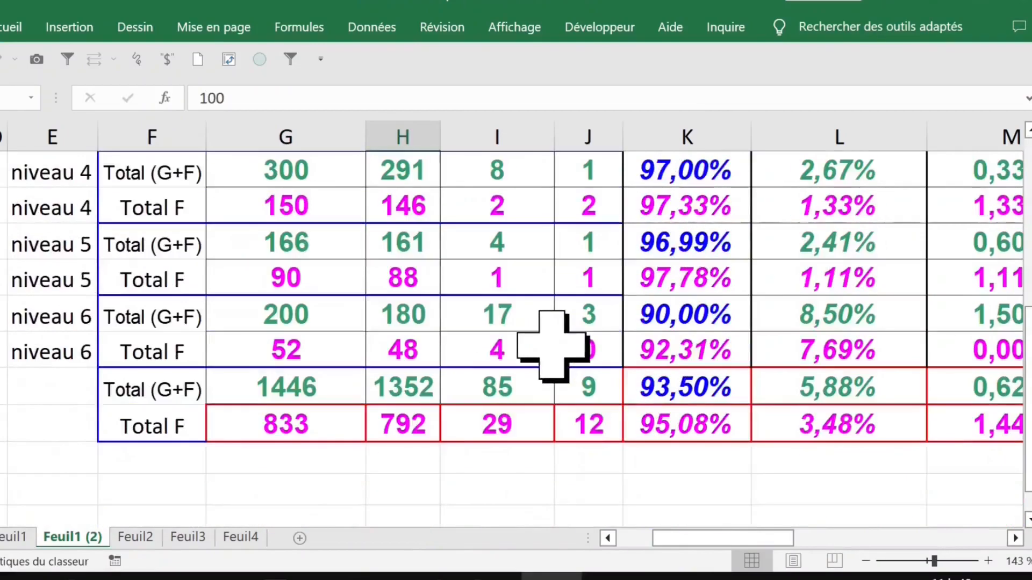
scroll(553, 339, up, 1)
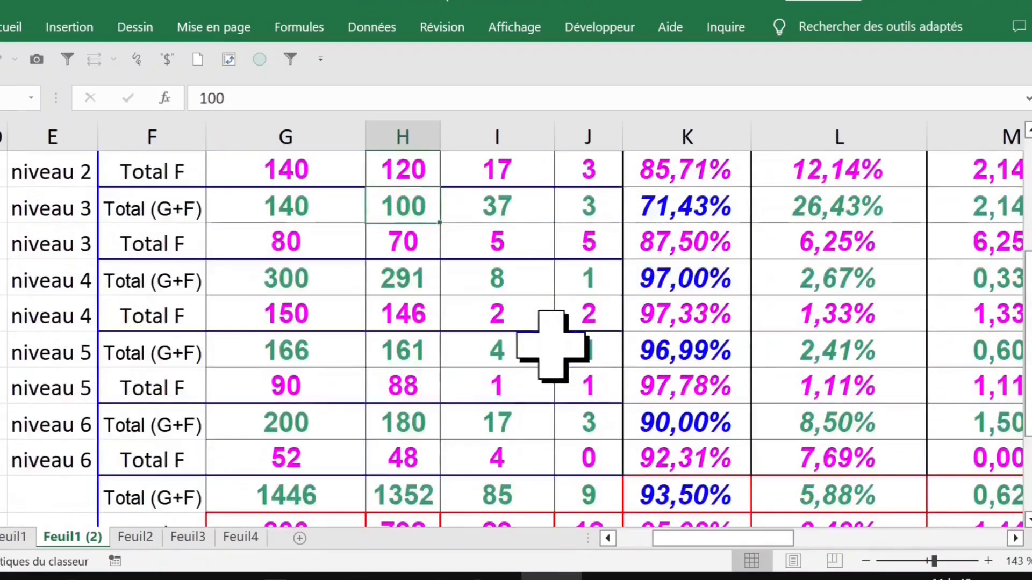
scroll(552, 347, up, 3)
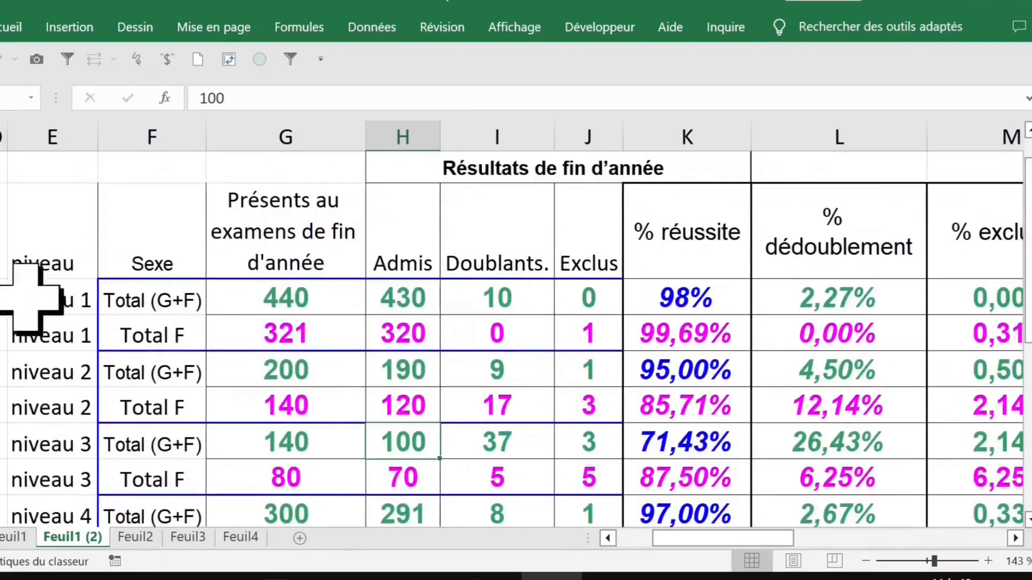
- Widen the empty column D beside the niveau column
click(2, 298)
click(0, 299)
scroll(264, 346, down, 1)
scroll(263, 346, down, 3)
click(293, 411)
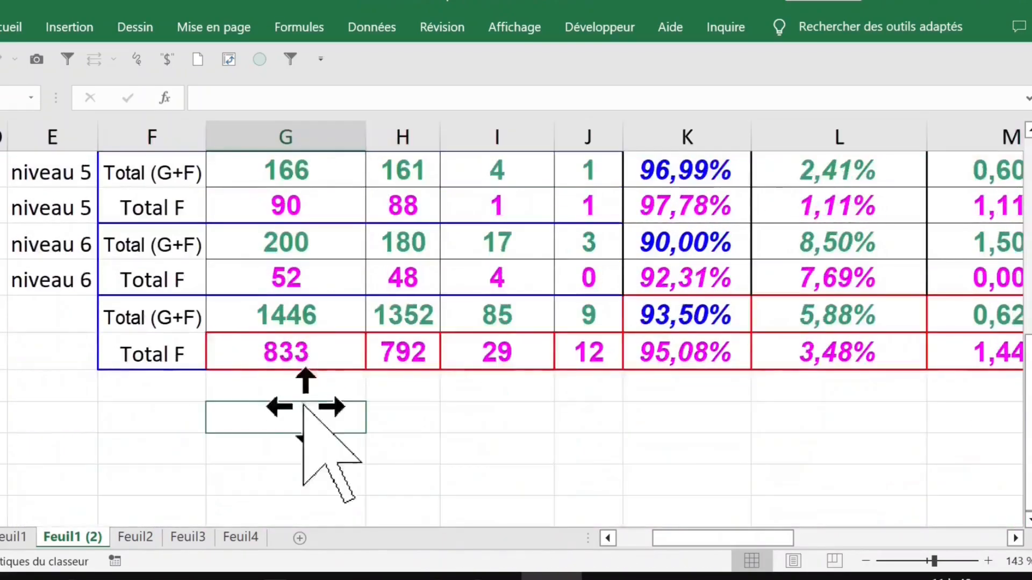
scroll(279, 352, up, 1)
scroll(279, 353, up, 5)
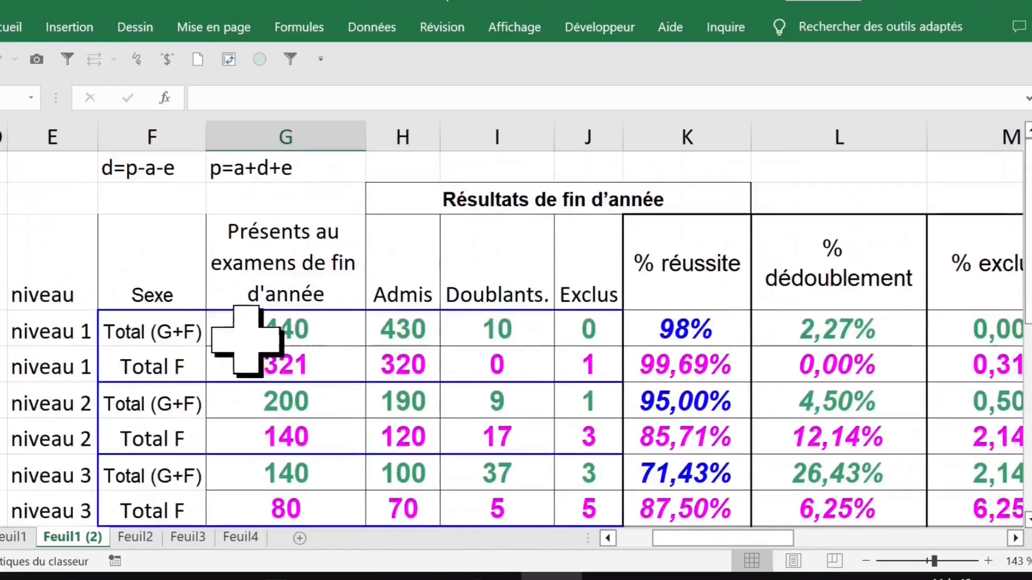
click(4, 330)
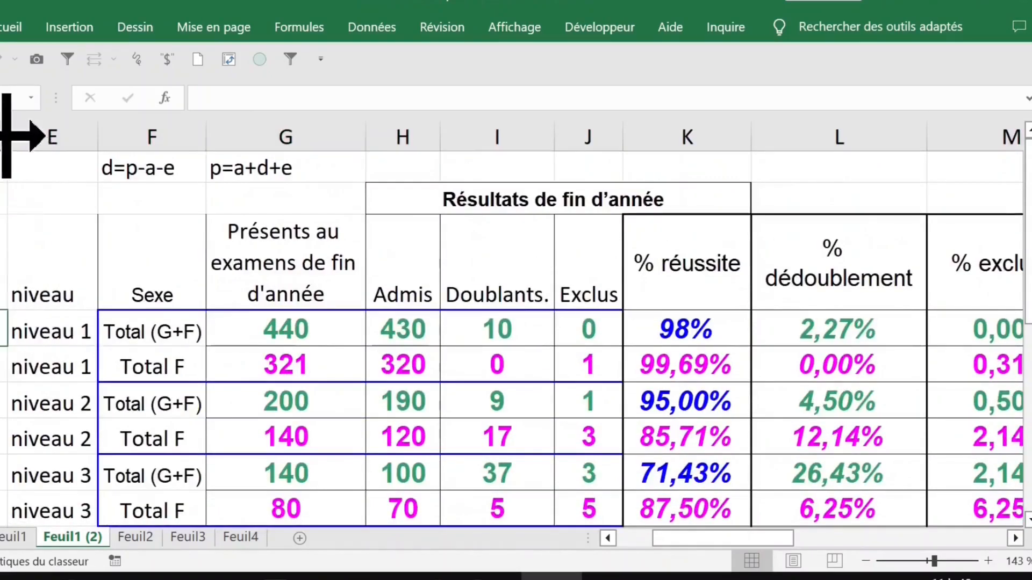
drag(6, 138, 101, 137)
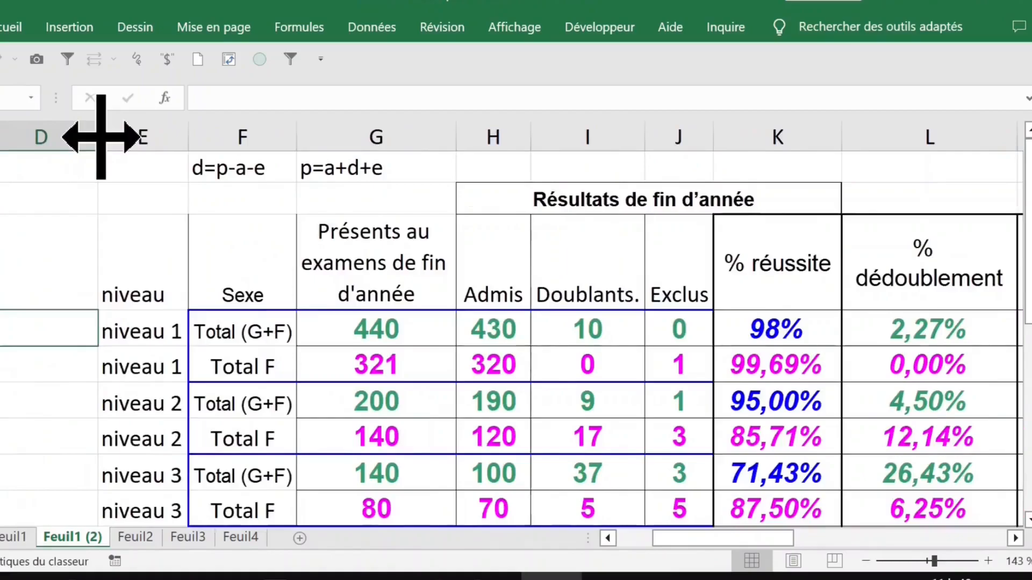
- Enter =G4/$G$16 in D4 for the niveau 1 Total (G+F) share and format it as a percentage
click(410, 329)
scroll(416, 323, down, 4)
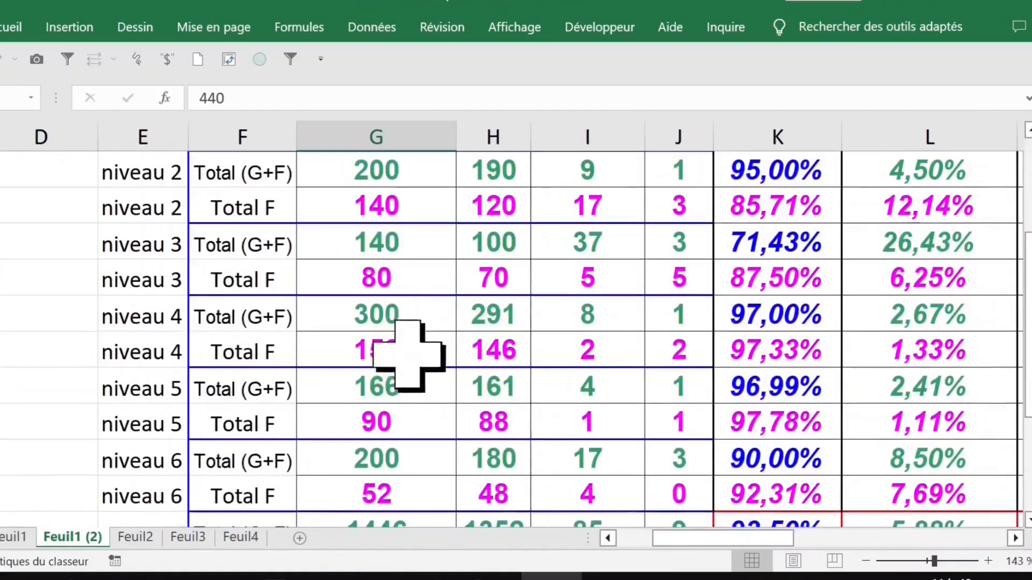
scroll(410, 396, up, 2)
scroll(331, 358, up, 2)
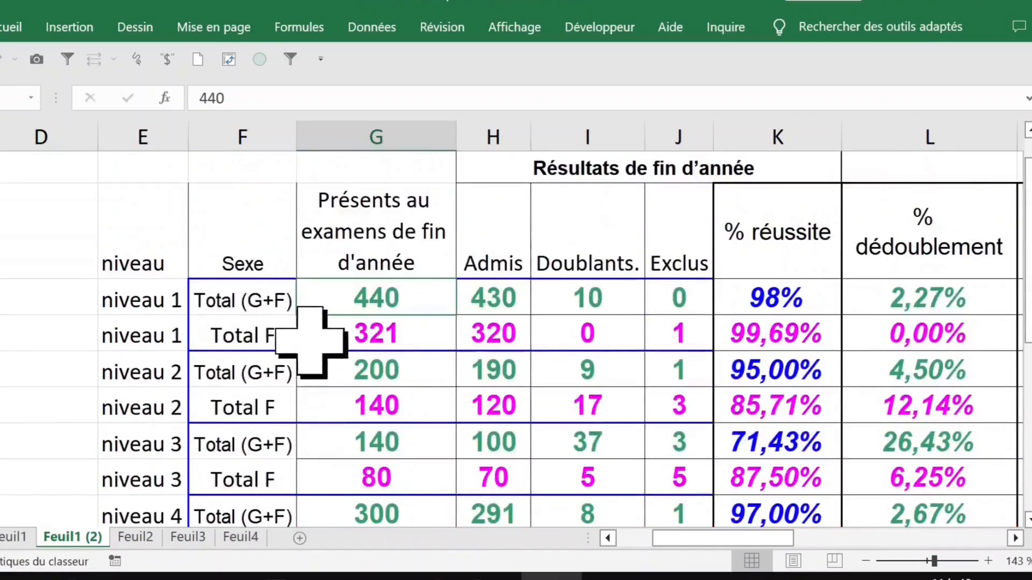
click(41, 290)
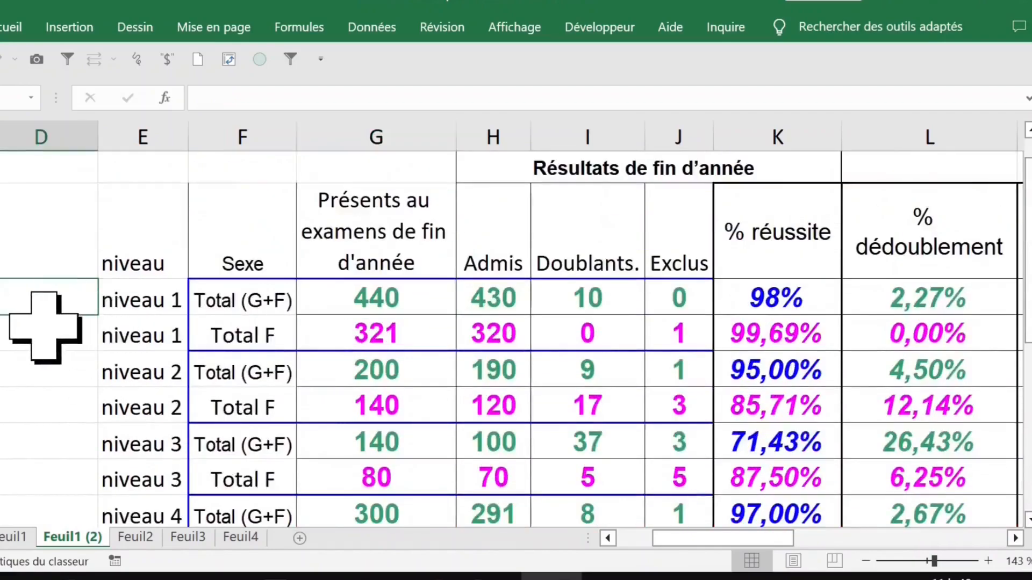
click(382, 297)
scroll(383, 297, down, 3)
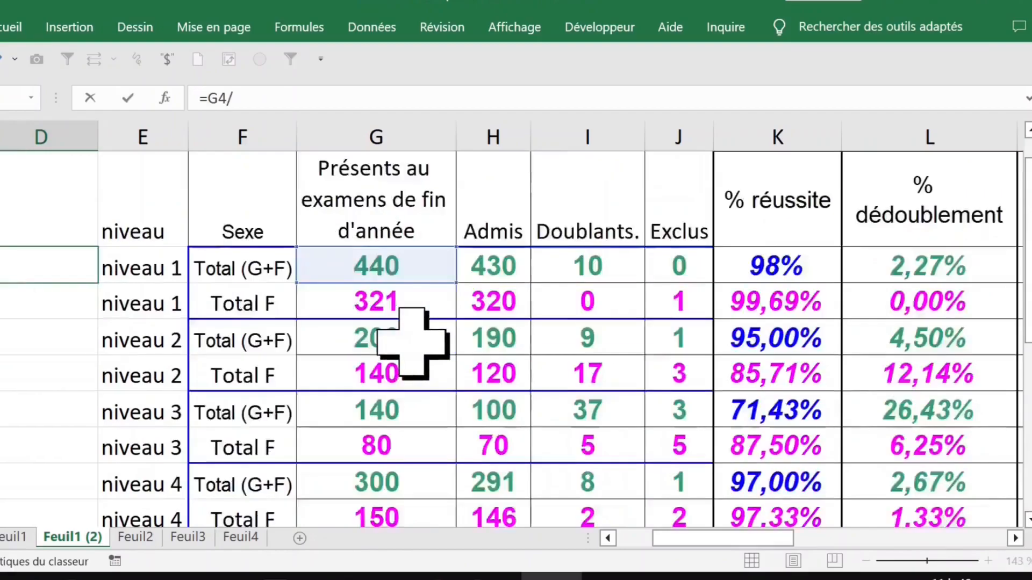
click(401, 355)
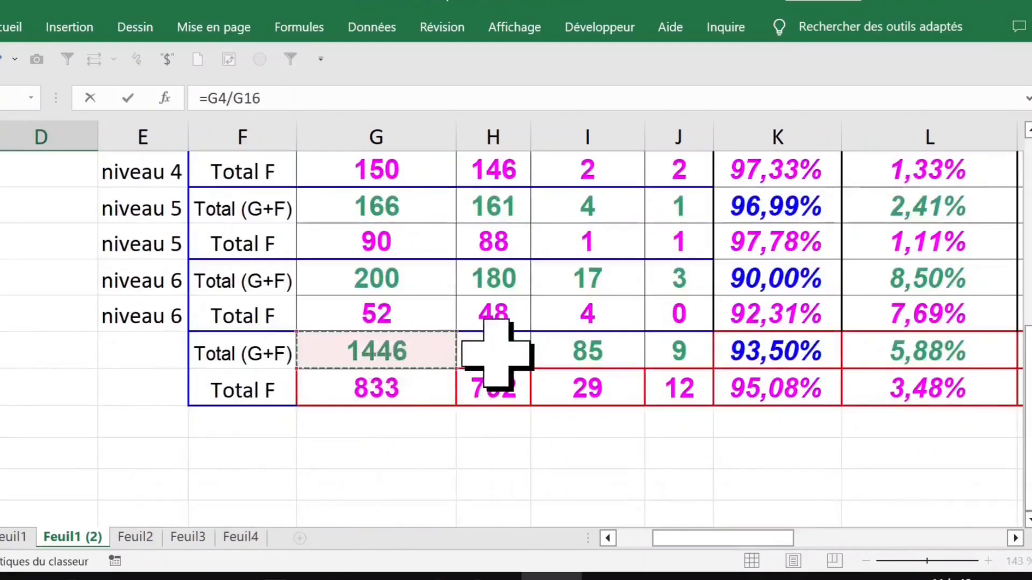
key(F4)
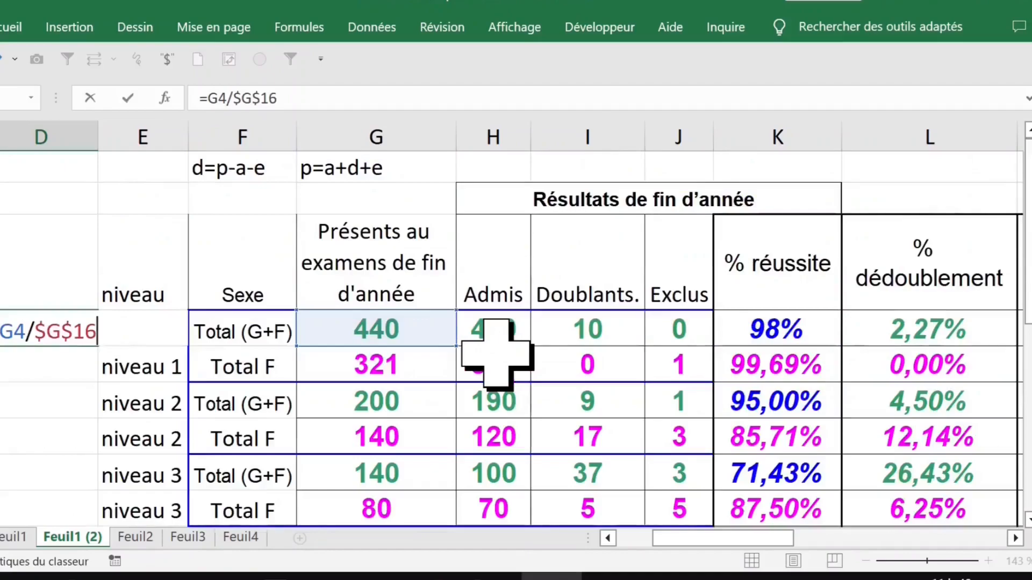
key(Return)
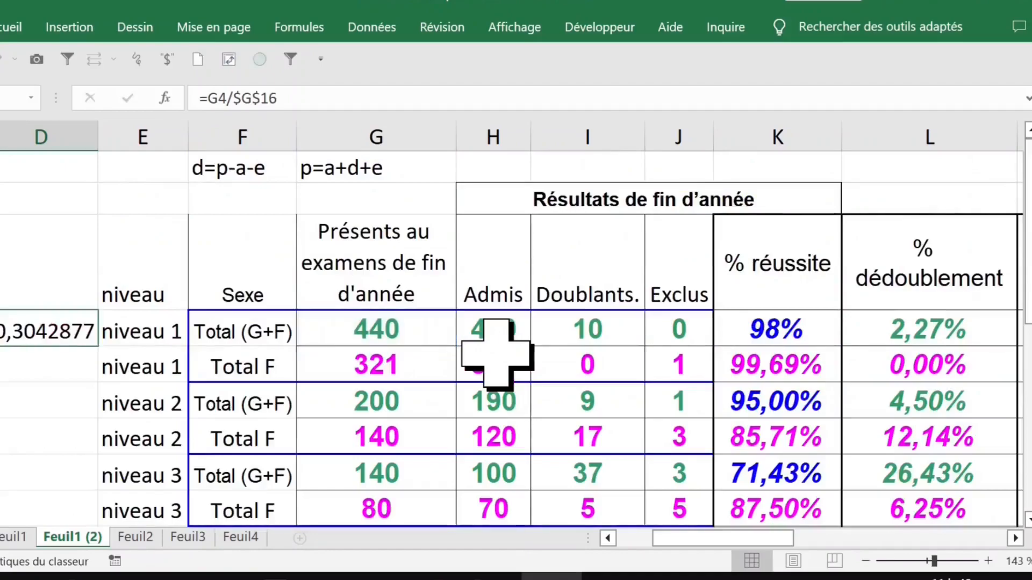
click(22, 38)
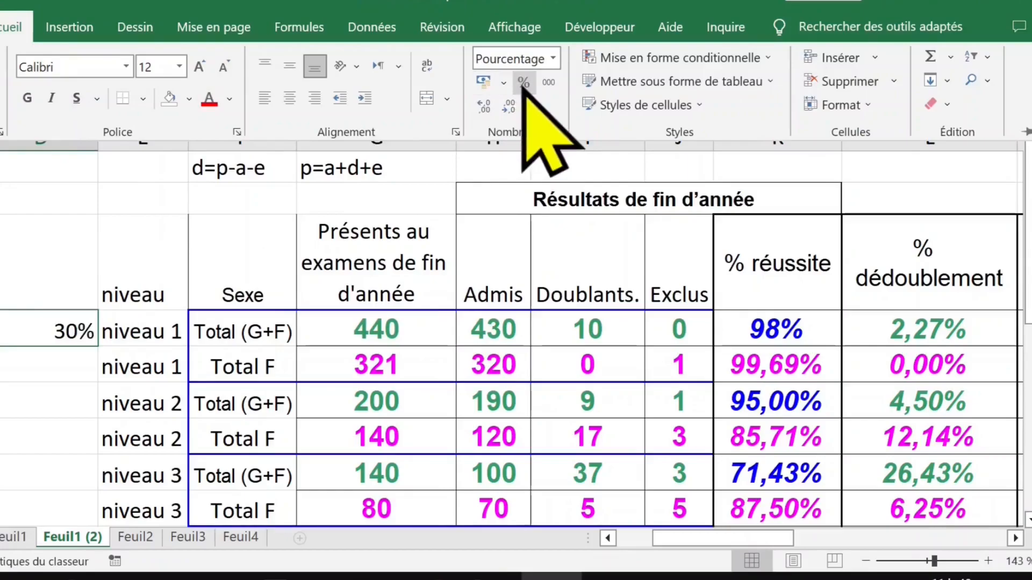
- Copy the share formula from D4 to D5 and change its divisor to $G$17, giving =G5/$G$17
click(59, 328)
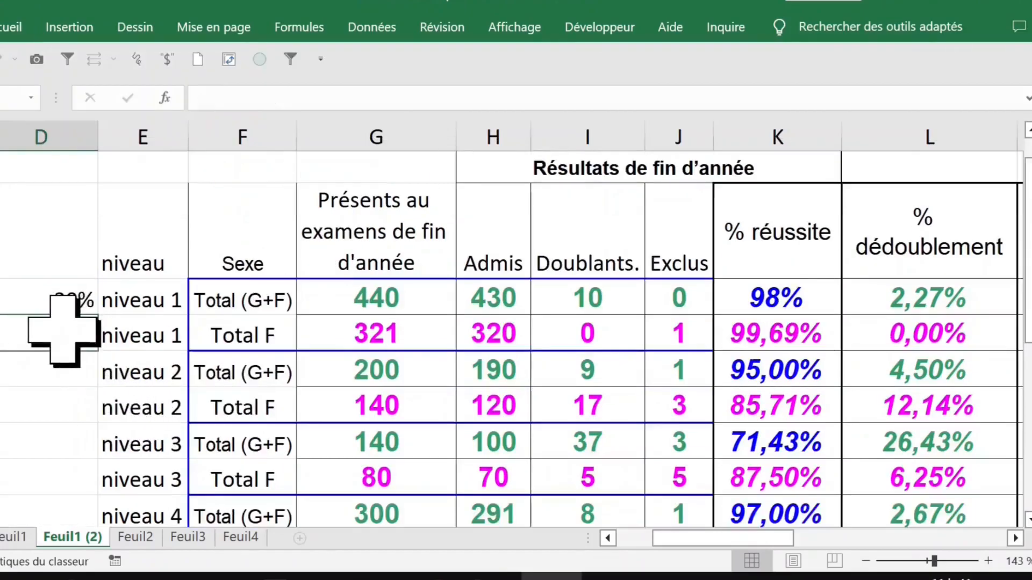
drag(103, 322, 115, 350)
click(64, 334)
click(265, 99)
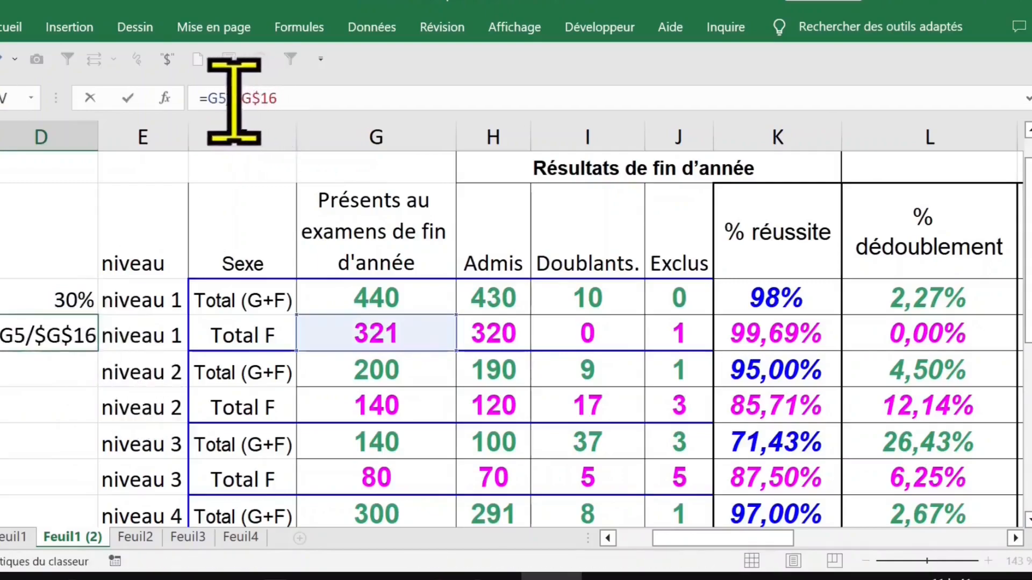
drag(234, 99, 347, 100)
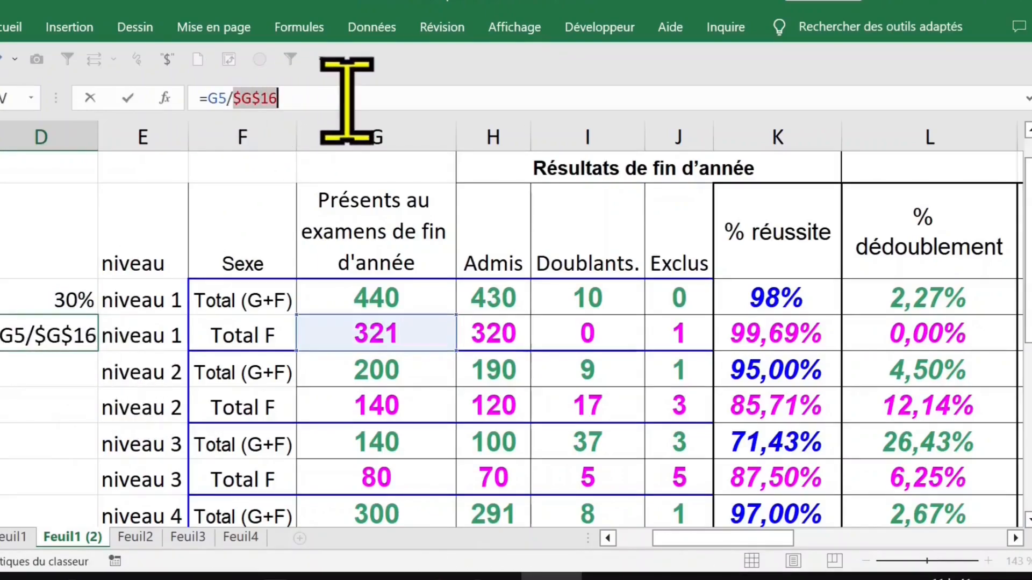
scroll(334, 421, down, 4)
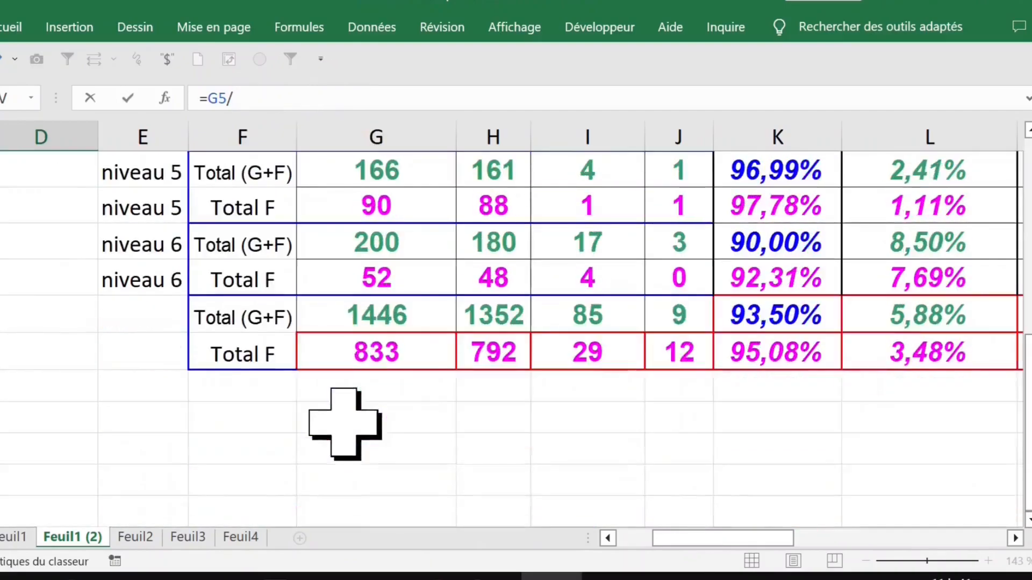
click(377, 349)
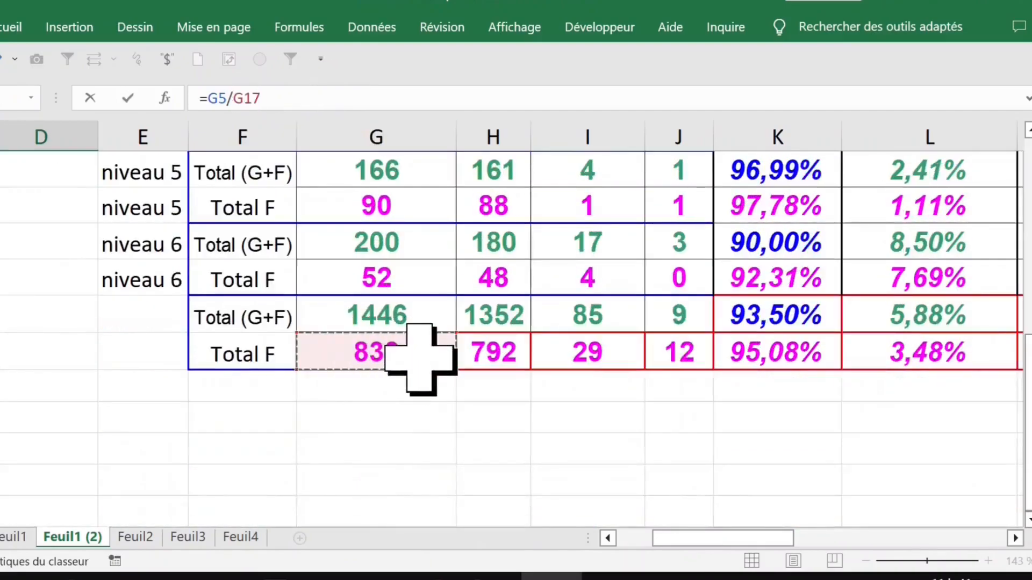
key(F4)
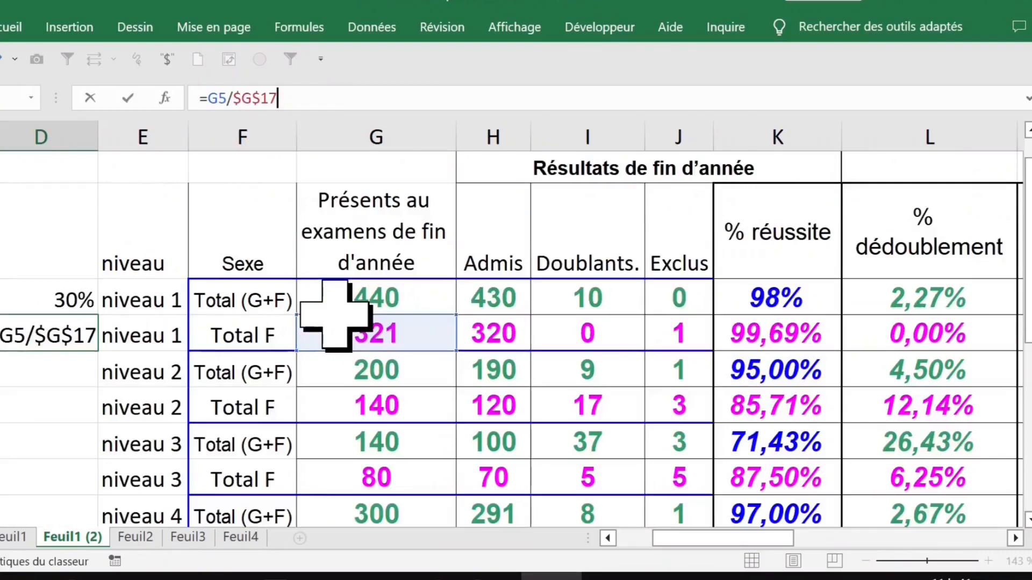
key(Return)
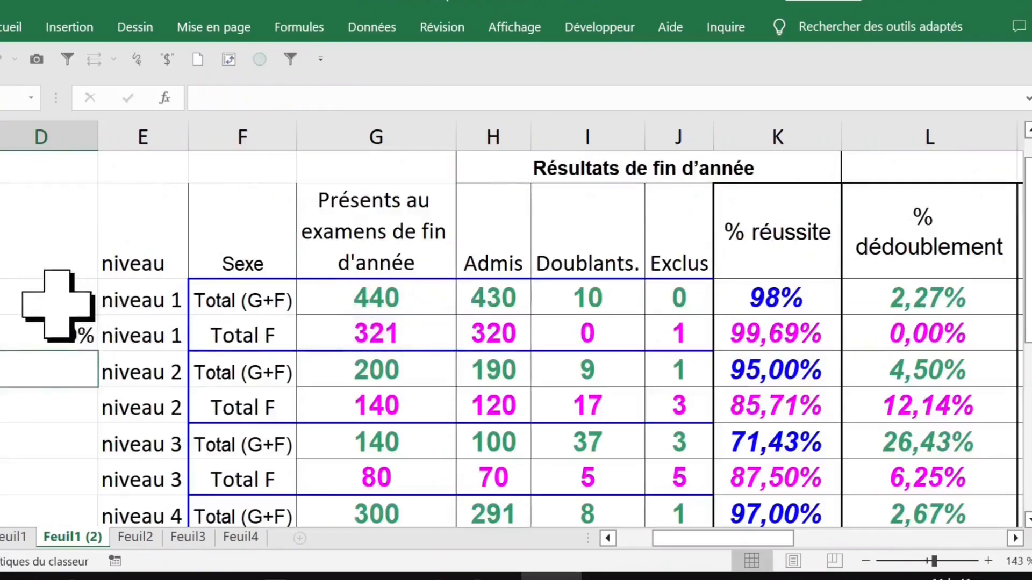
- Copy the two niveau 1 share formulas D4:D5 to the niveau 2 cells D6:D7
drag(57, 306, 56, 335)
key(ctrl+c)
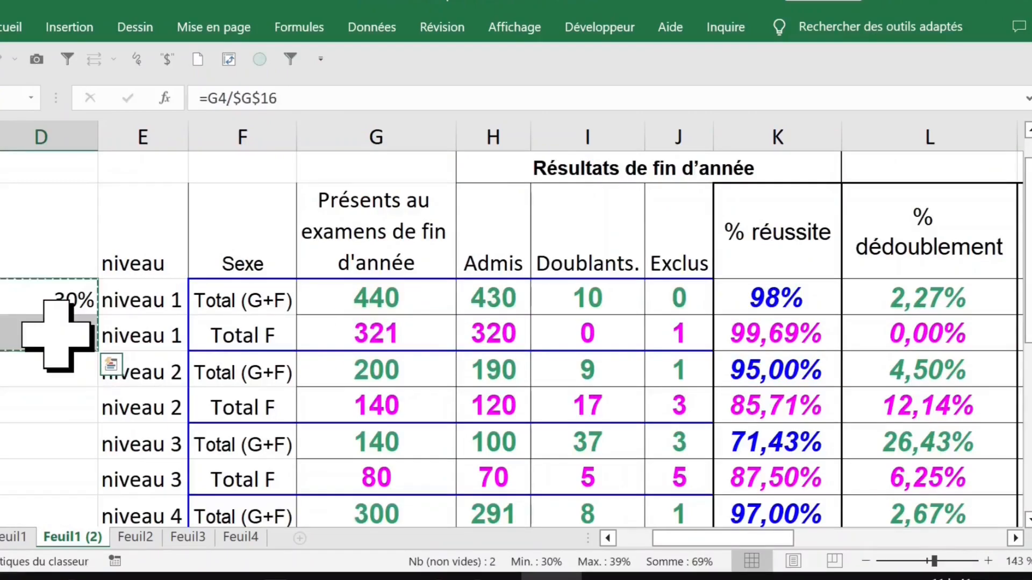
click(58, 371)
key(ctrl+v)
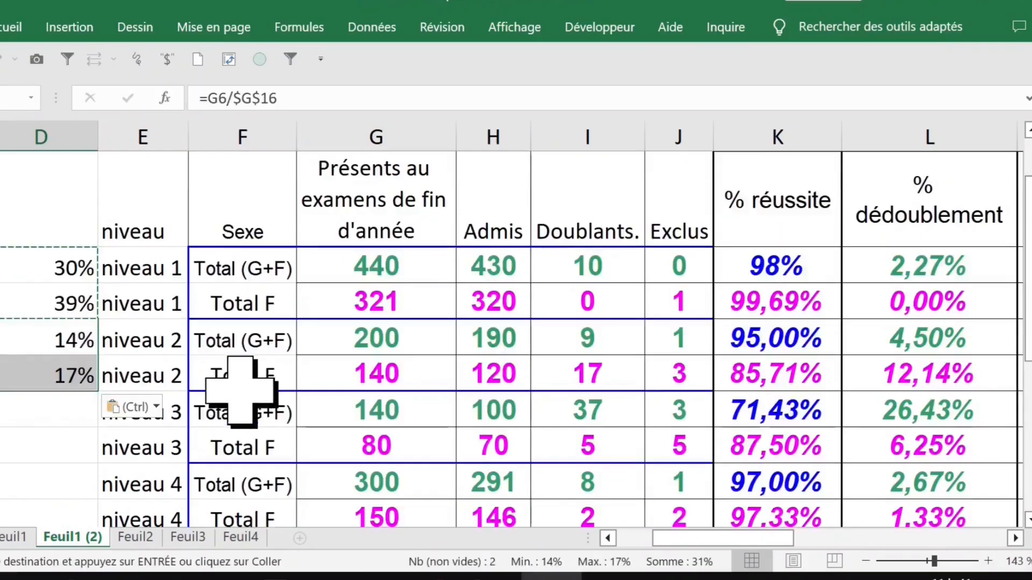
- Copy the two share formulas D4:D5 to the niveau 3 to niveau 6 cells and the total rows, D8:D17
click(39, 386)
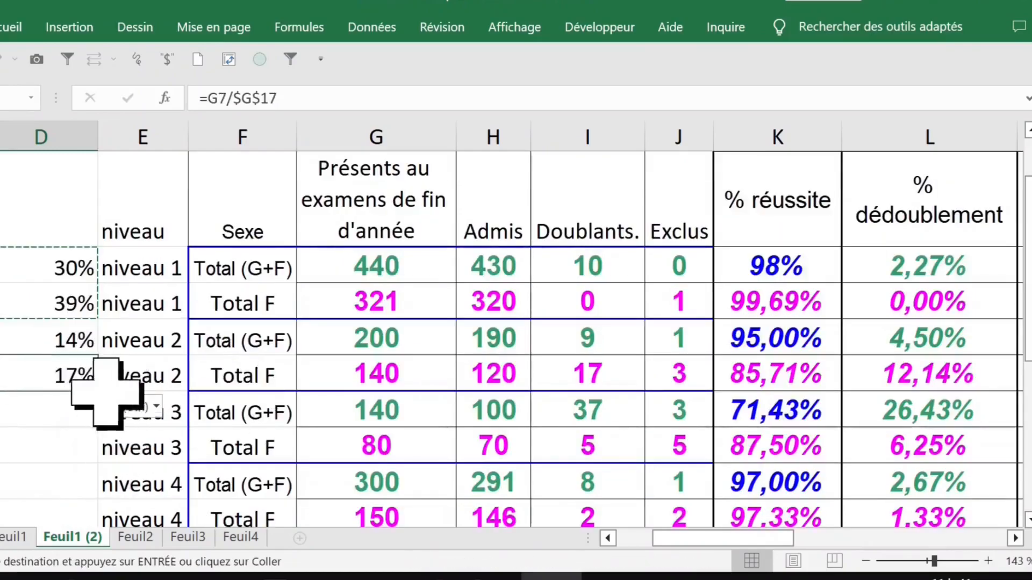
click(58, 406)
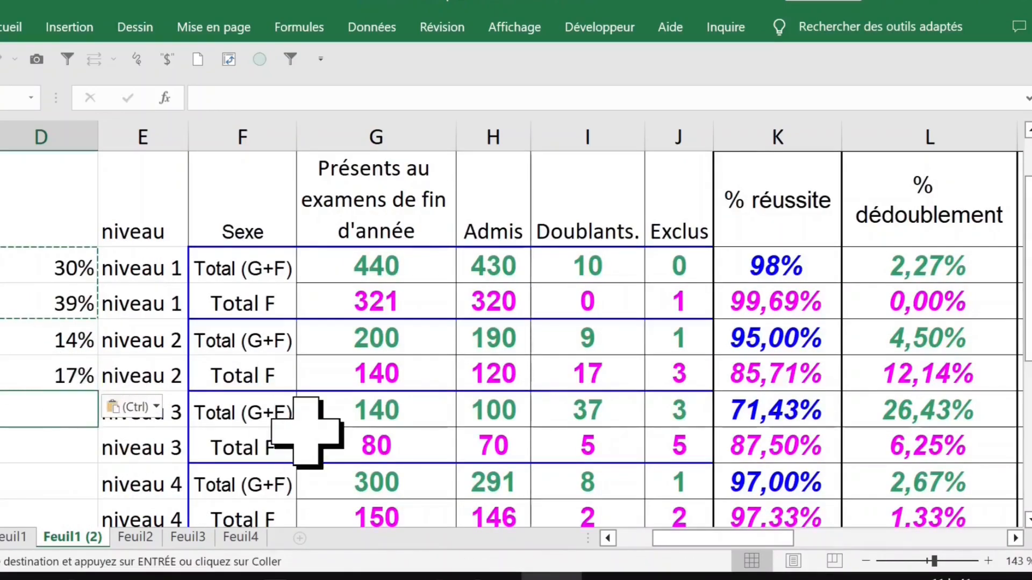
key(ctrl+v)
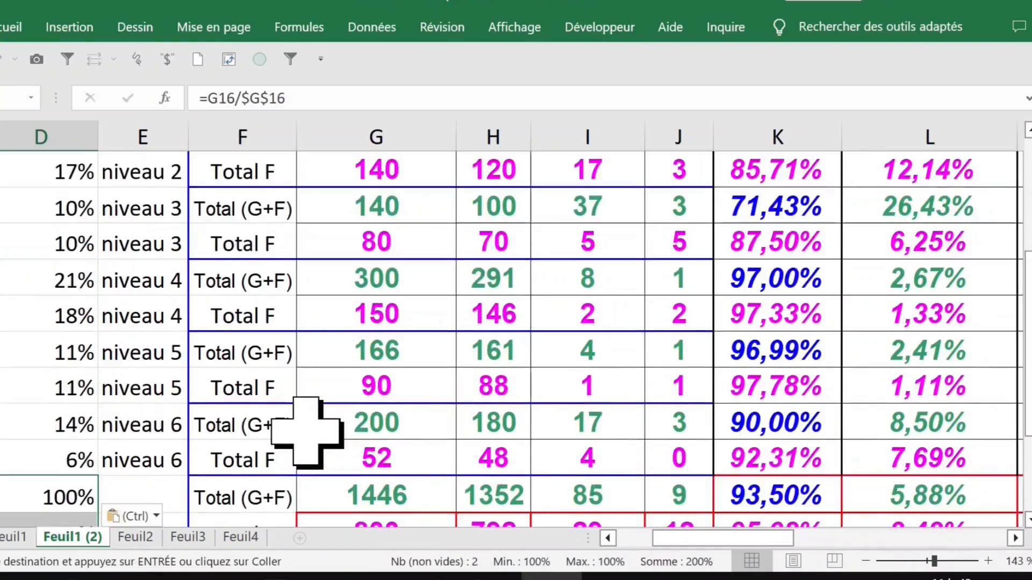
scroll(306, 430, down, 1)
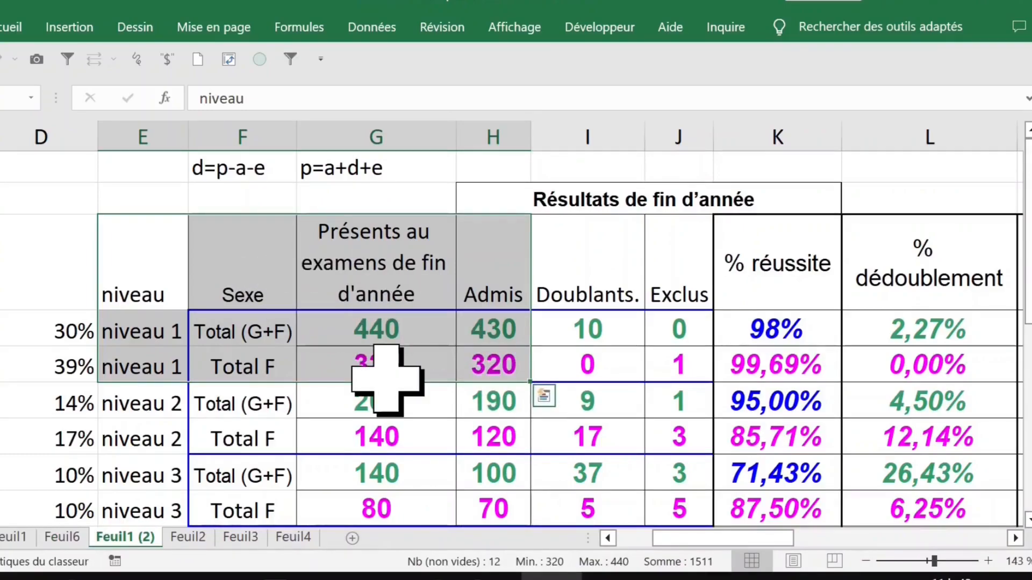
- Insert a clustered column chart of the niveau 1 Présents and Admis data in E3:H5, then reposition it over the table and widen it
key(alt+F1)
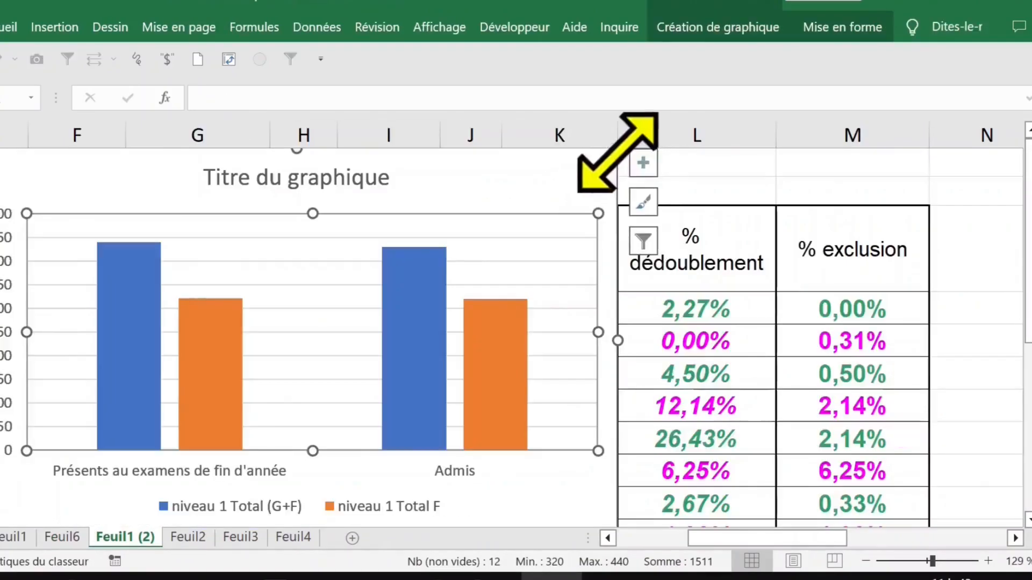
drag(619, 151, 535, 234)
drag(377, 235, 645, 179)
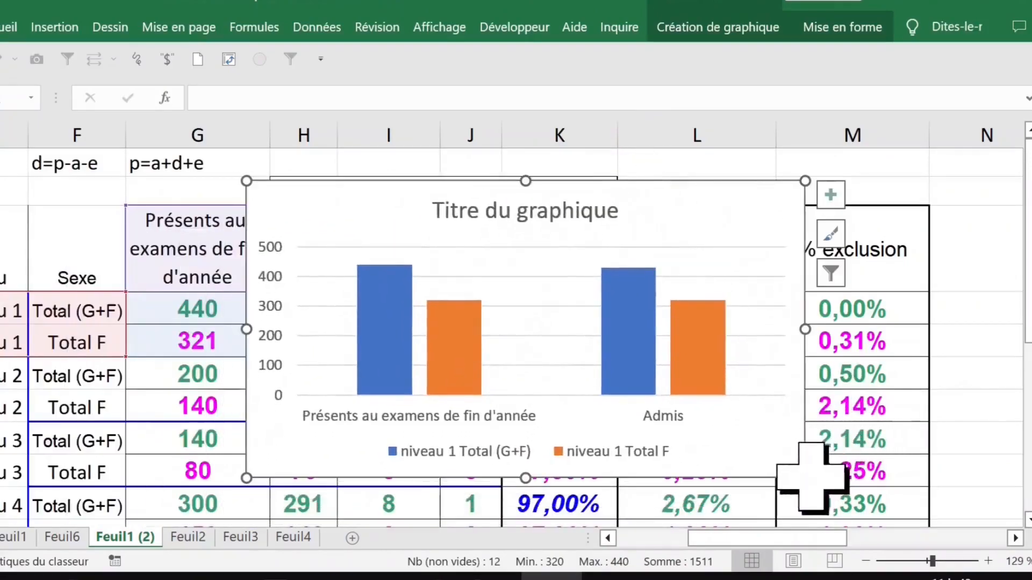
drag(805, 478, 961, 477)
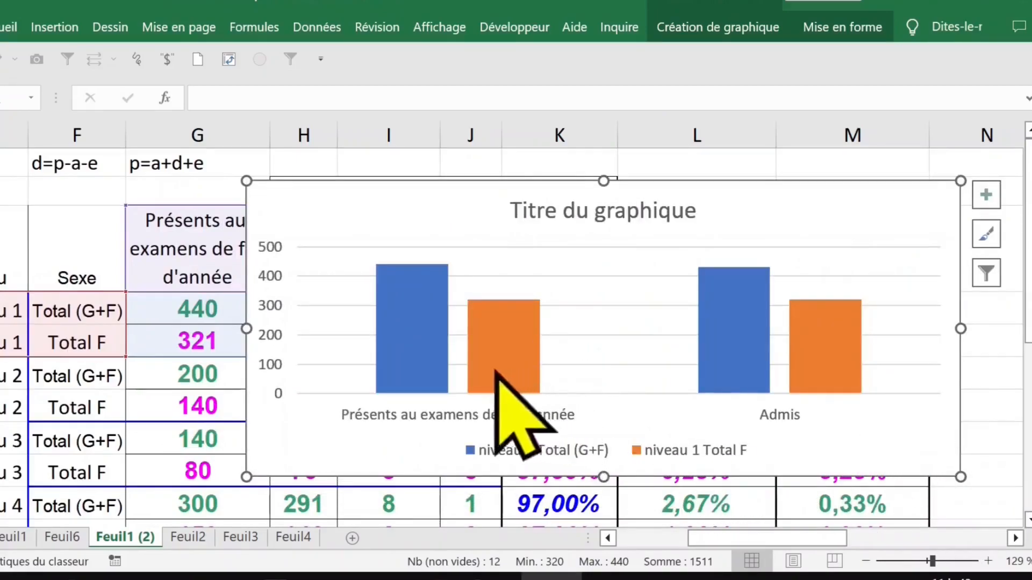
- Add data labels to the niveau 1 Total (G+F) and niveau 1 Total F series of the chart
click(411, 339)
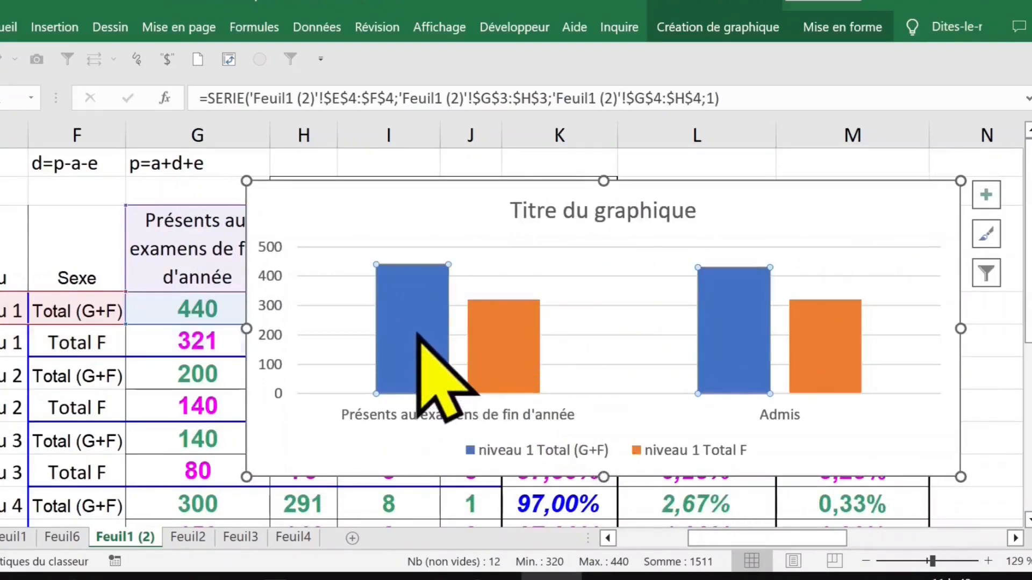
right_click(415, 334)
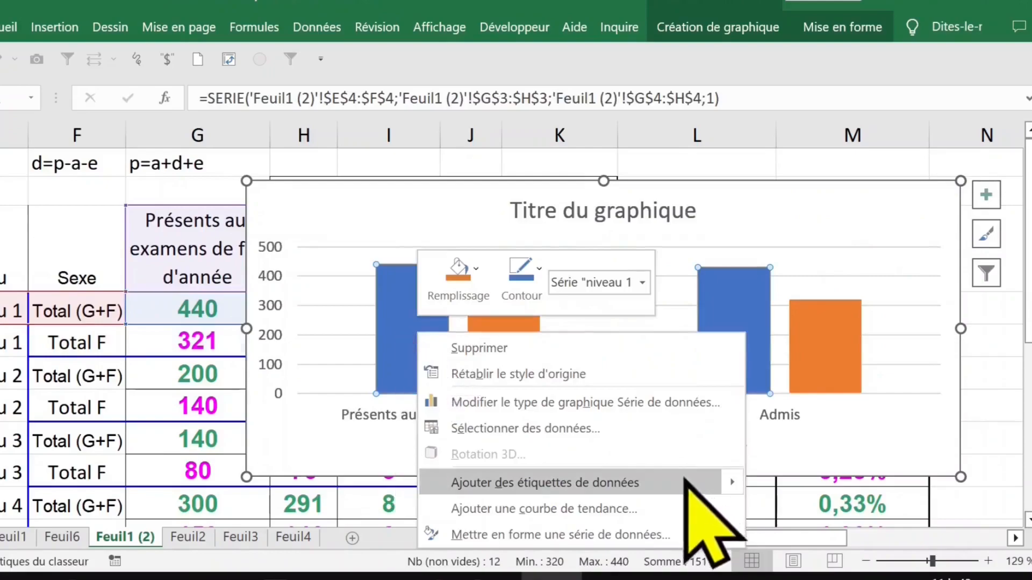
click(657, 481)
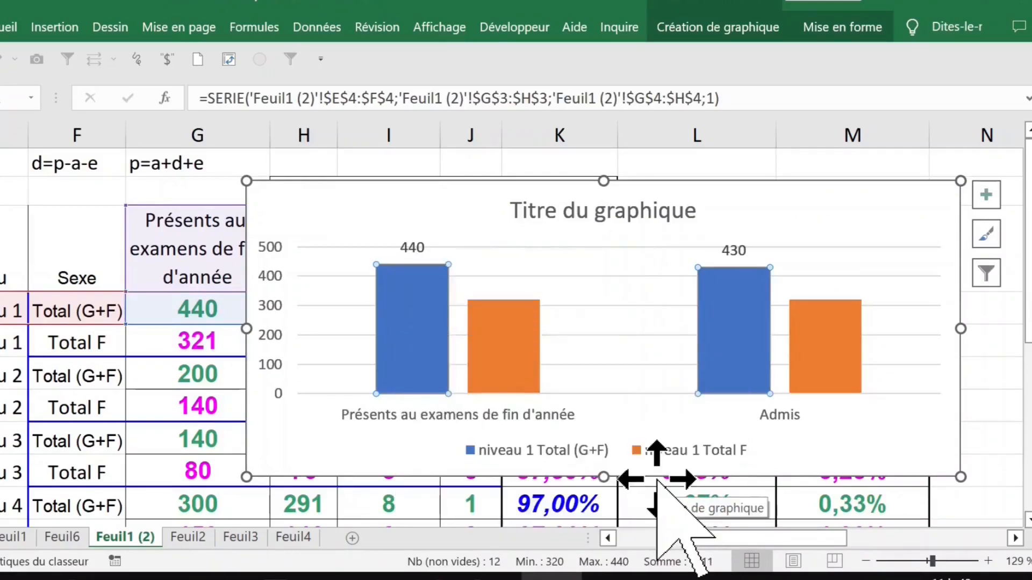
click(524, 354)
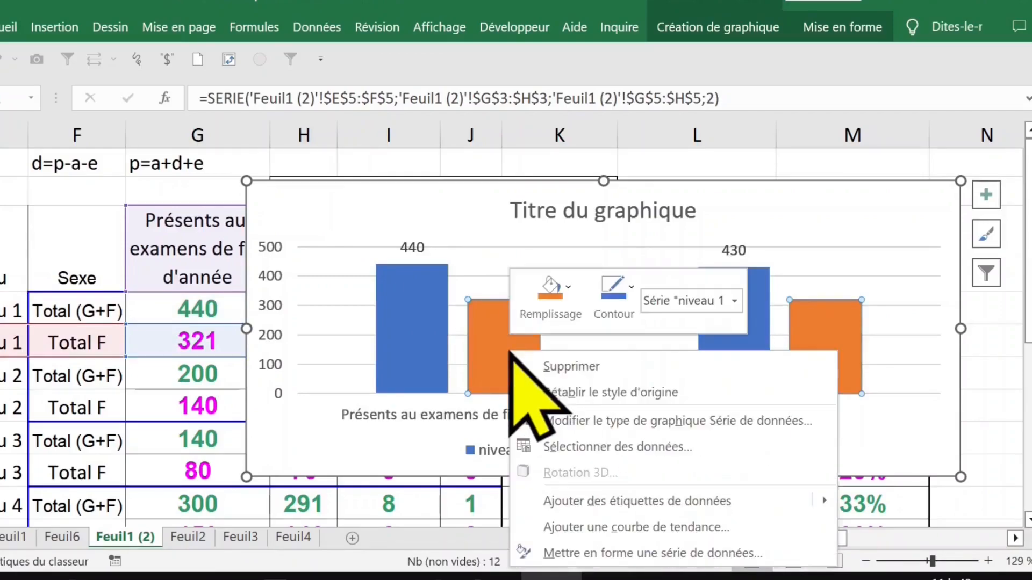
click(651, 502)
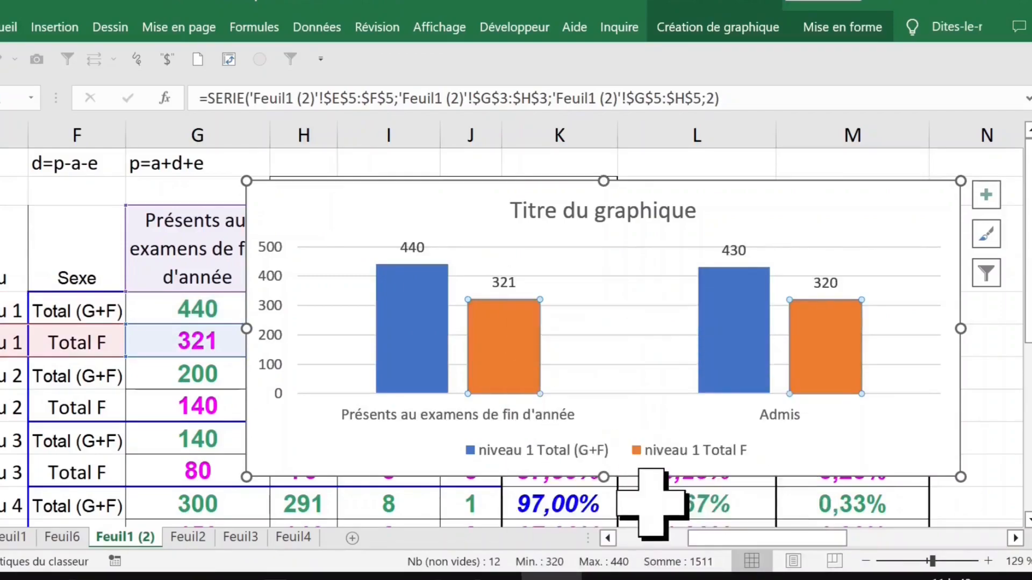
- Format the niveau 1 Total F data labels as bold, size 12, with an orange fill
click(503, 283)
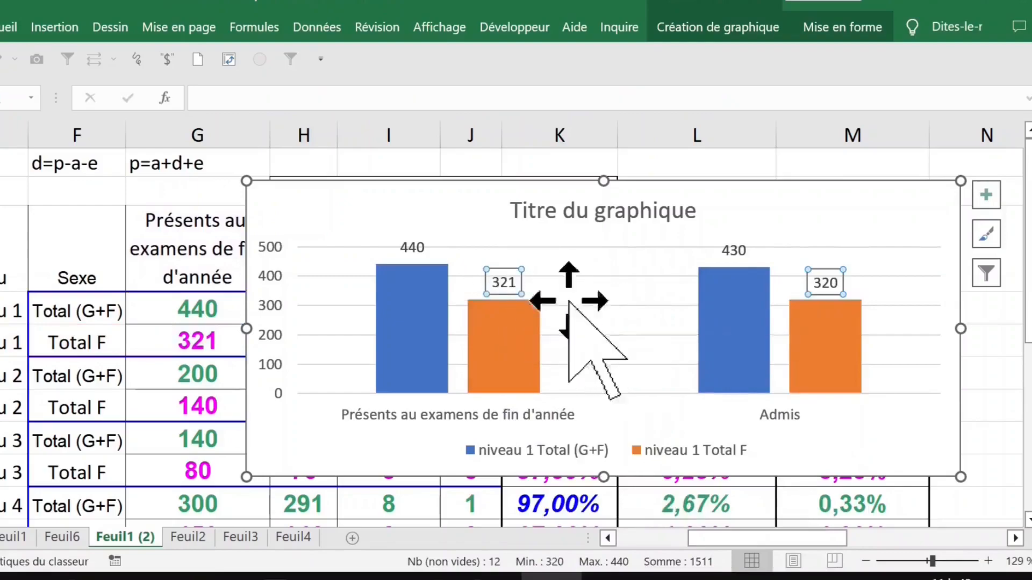
click(9, 27)
click(200, 67)
click(200, 67)
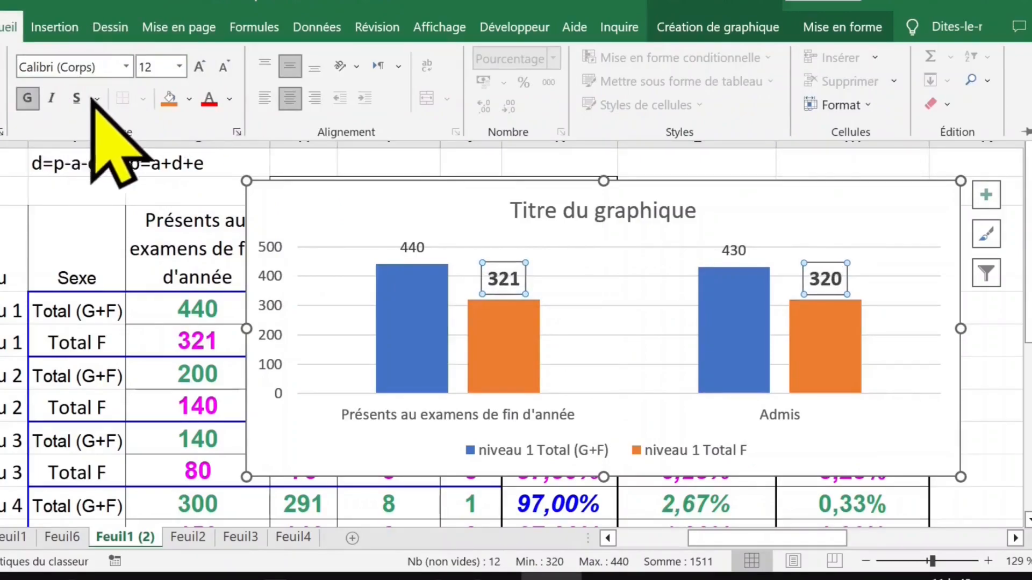
click(170, 98)
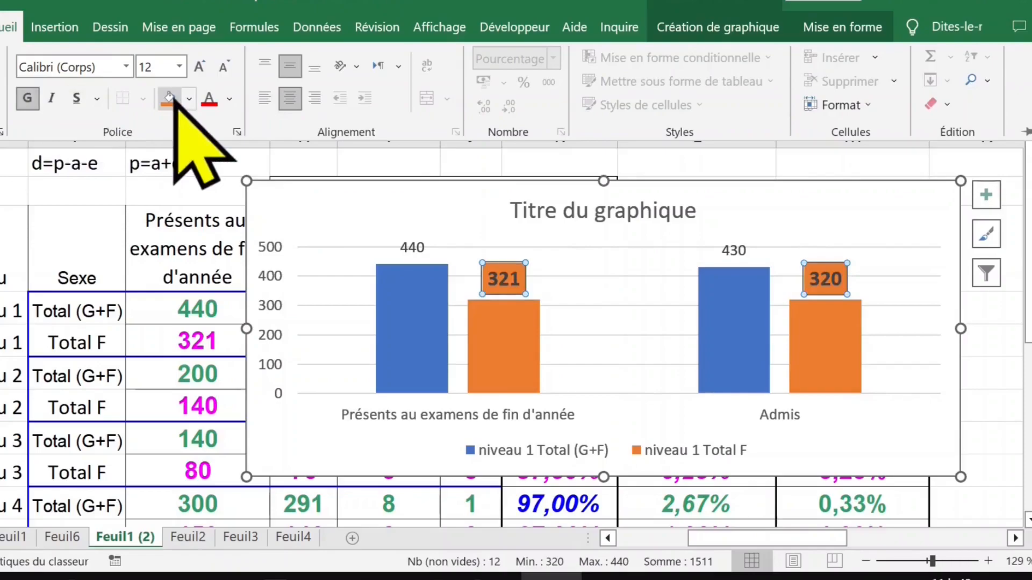
- Format the niveau 1 Total (G+F) data labels as bold italic, size 14, in a dark blue font colour
click(412, 244)
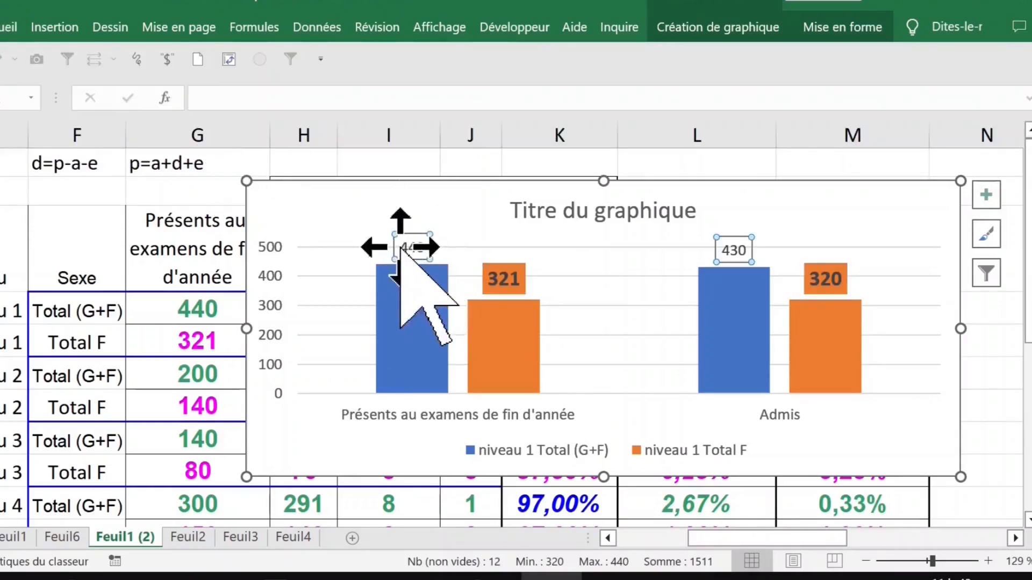
click(8, 27)
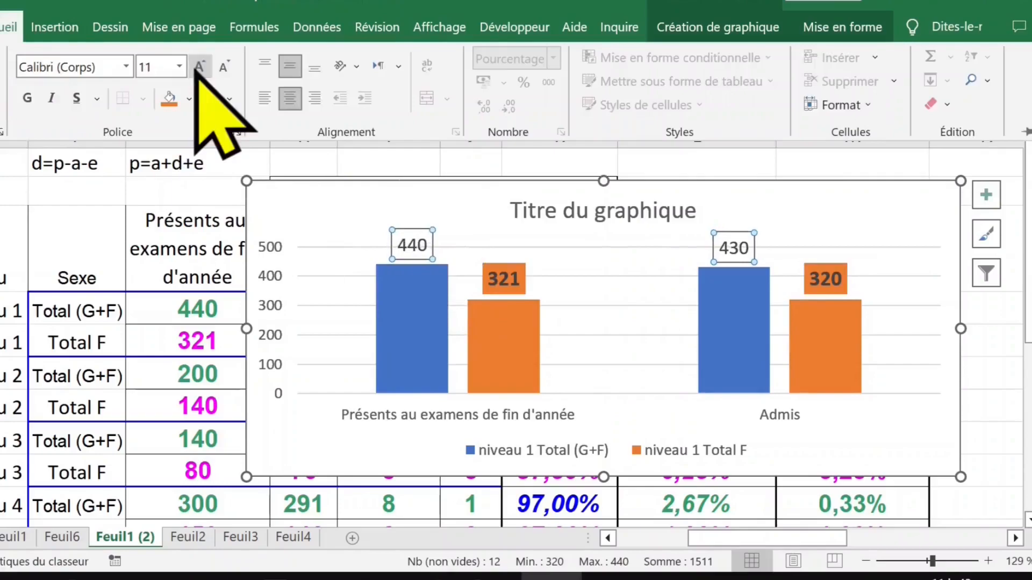
click(199, 67)
click(198, 67)
click(27, 99)
click(51, 98)
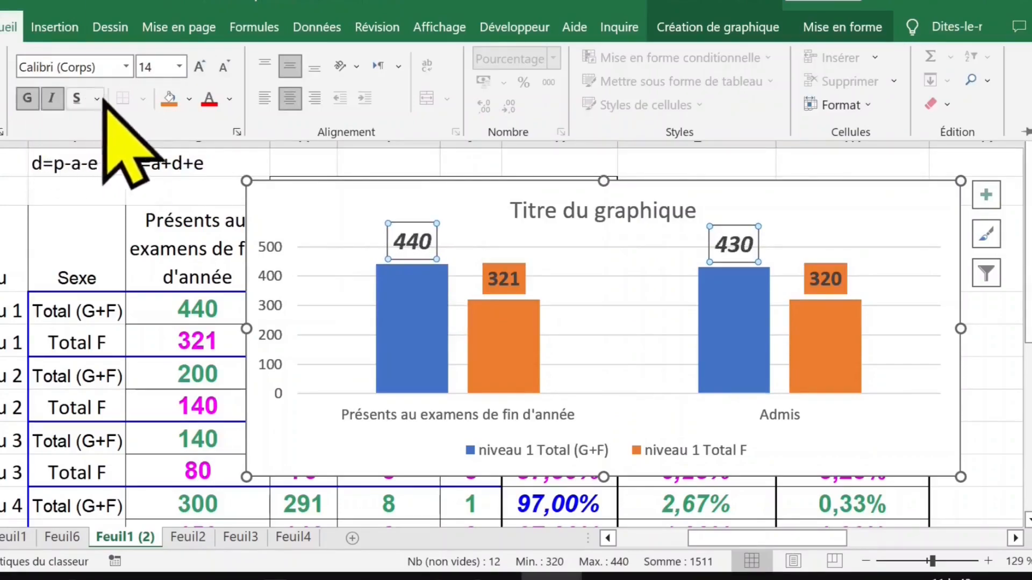
click(228, 99)
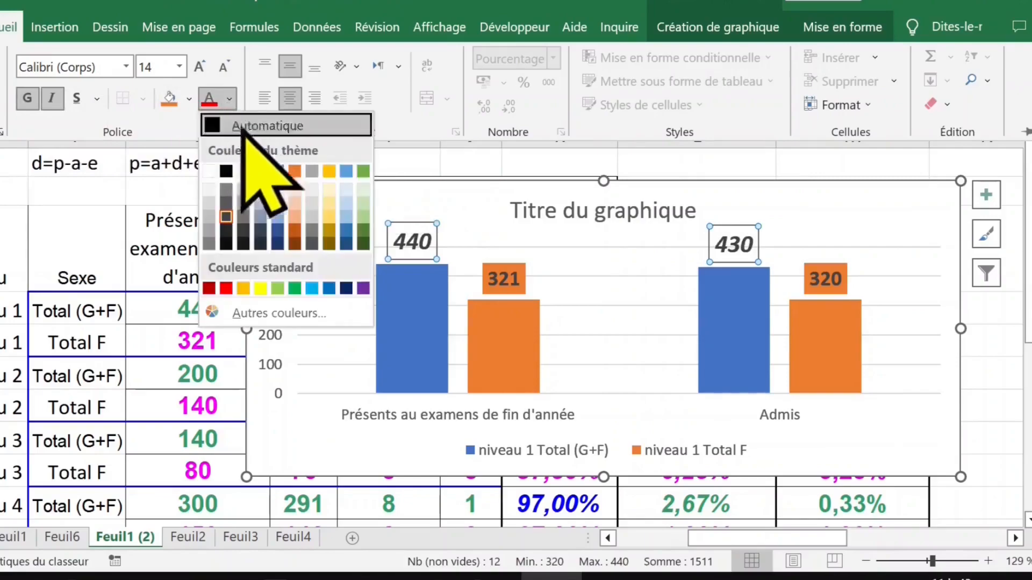
click(278, 245)
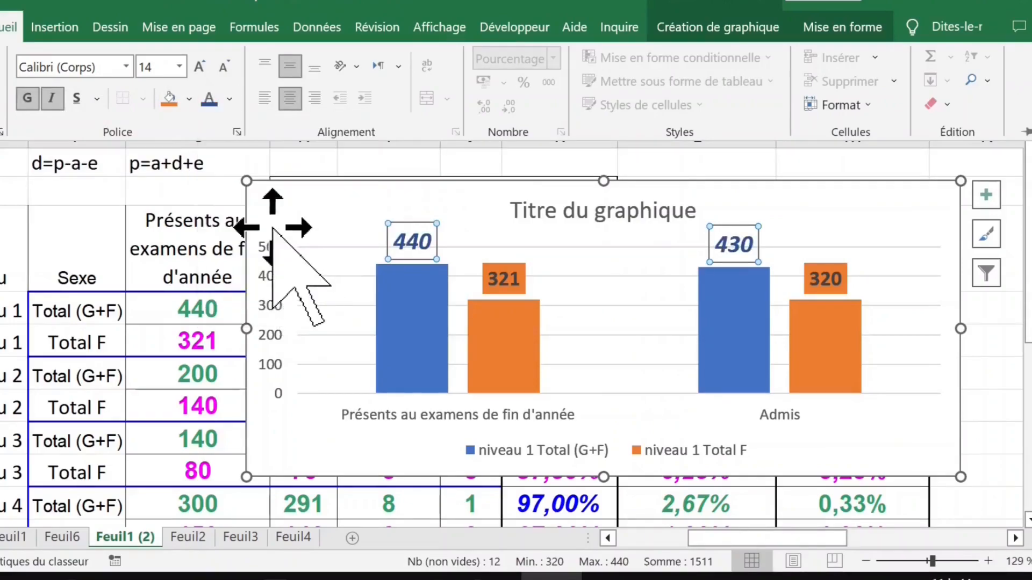
- Cut the chart and paste it beside the table beyond the % exclusion column, then enlarge it to extend to about column X
click(399, 185)
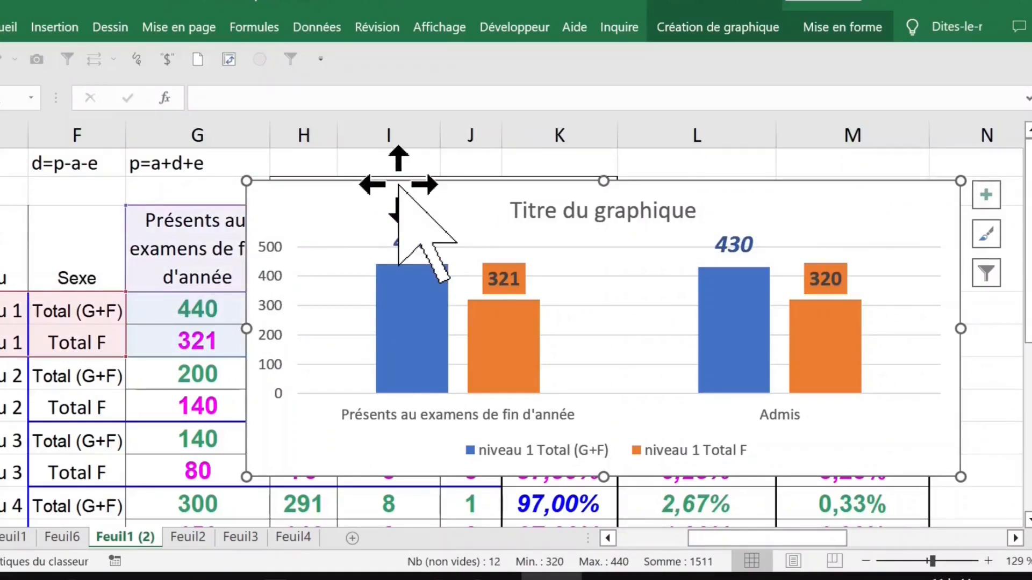
key(Delete)
click(594, 185)
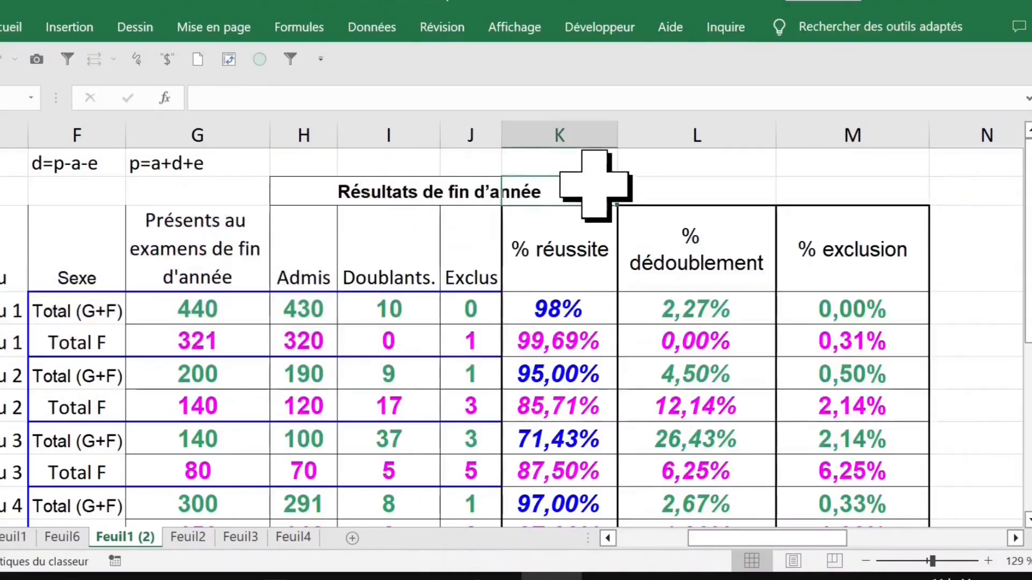
key(ctrl+v)
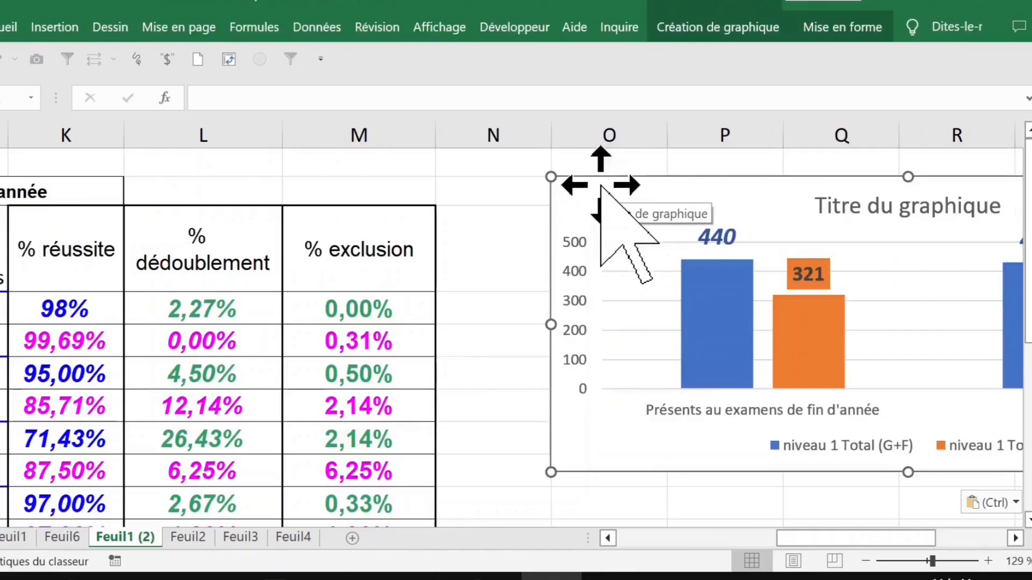
drag(601, 185, 529, 170)
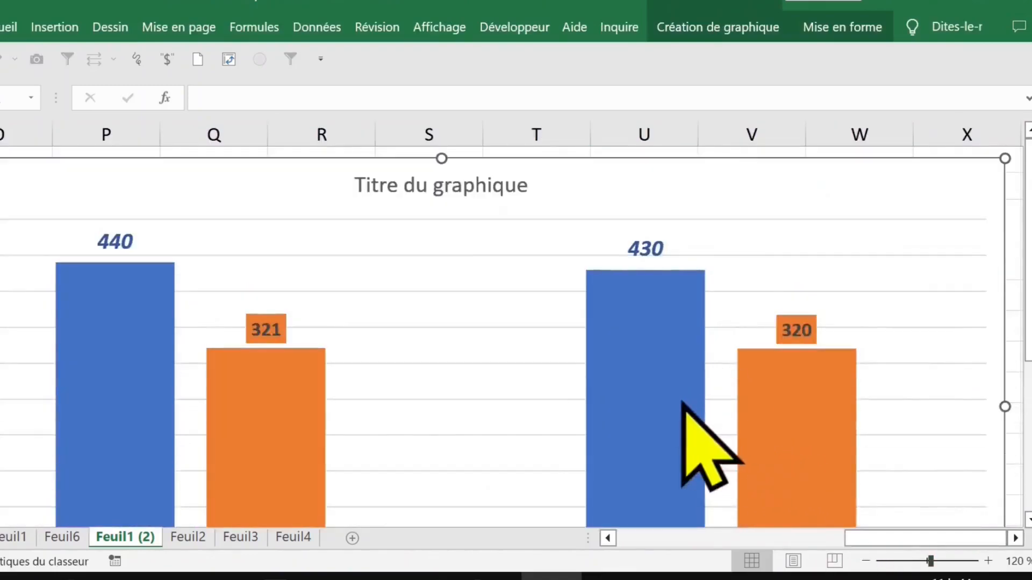
scroll(667, 412, down, 2)
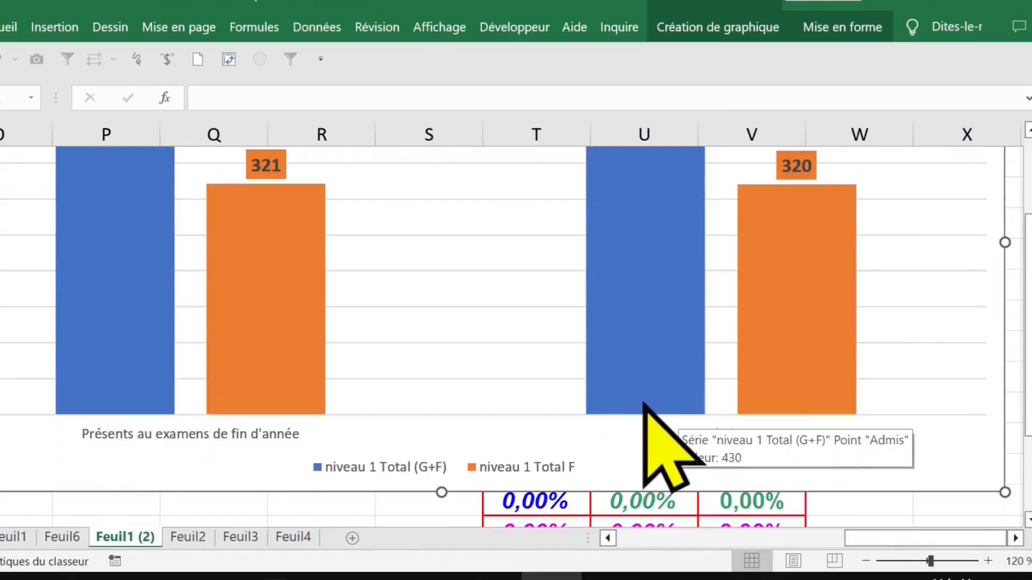